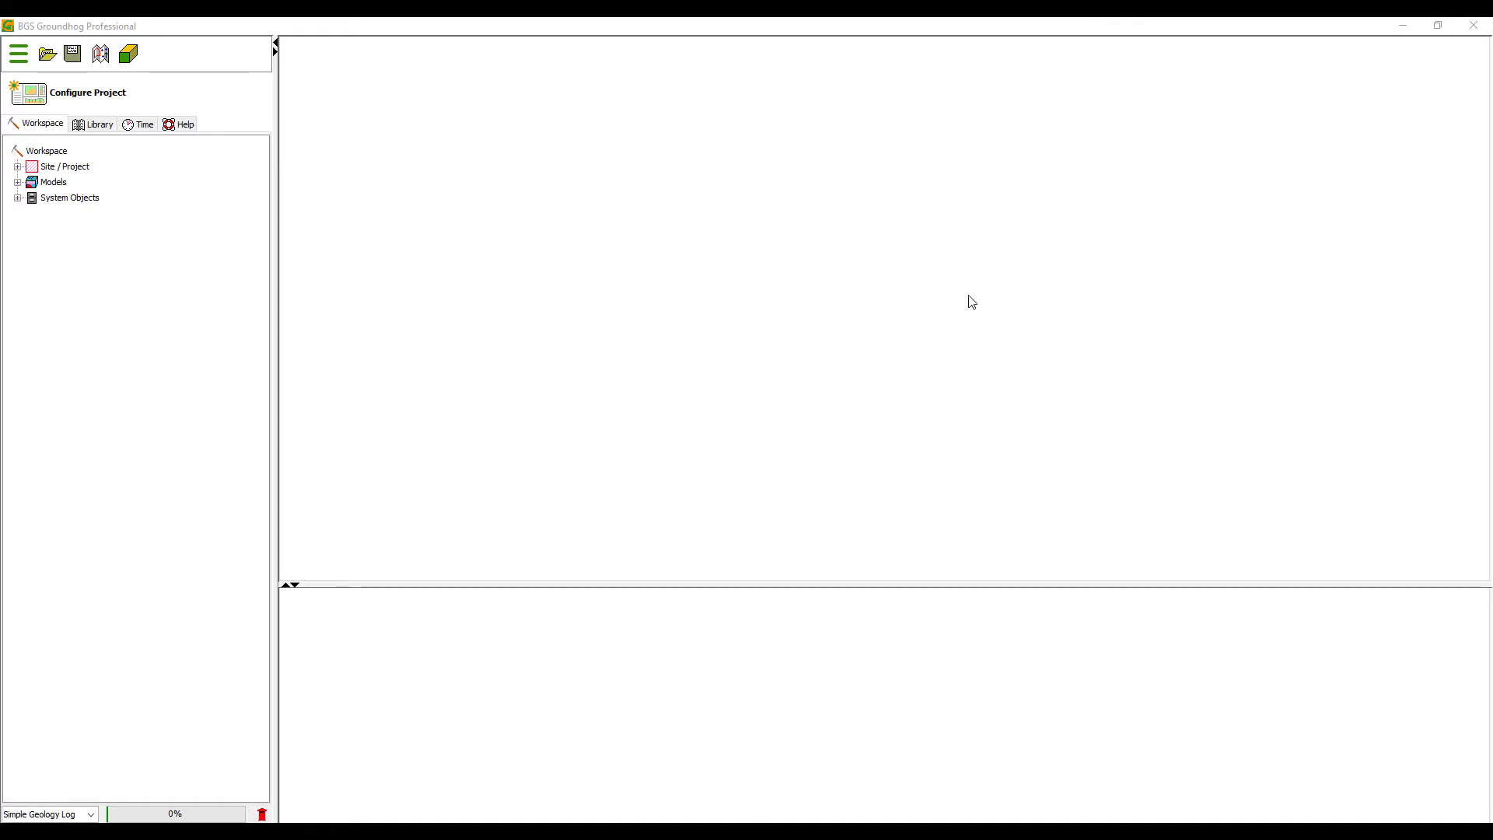
Launch the Groundhog Excel data-entry template for boreholes and locations from the Import menu.
left_click(18, 53)
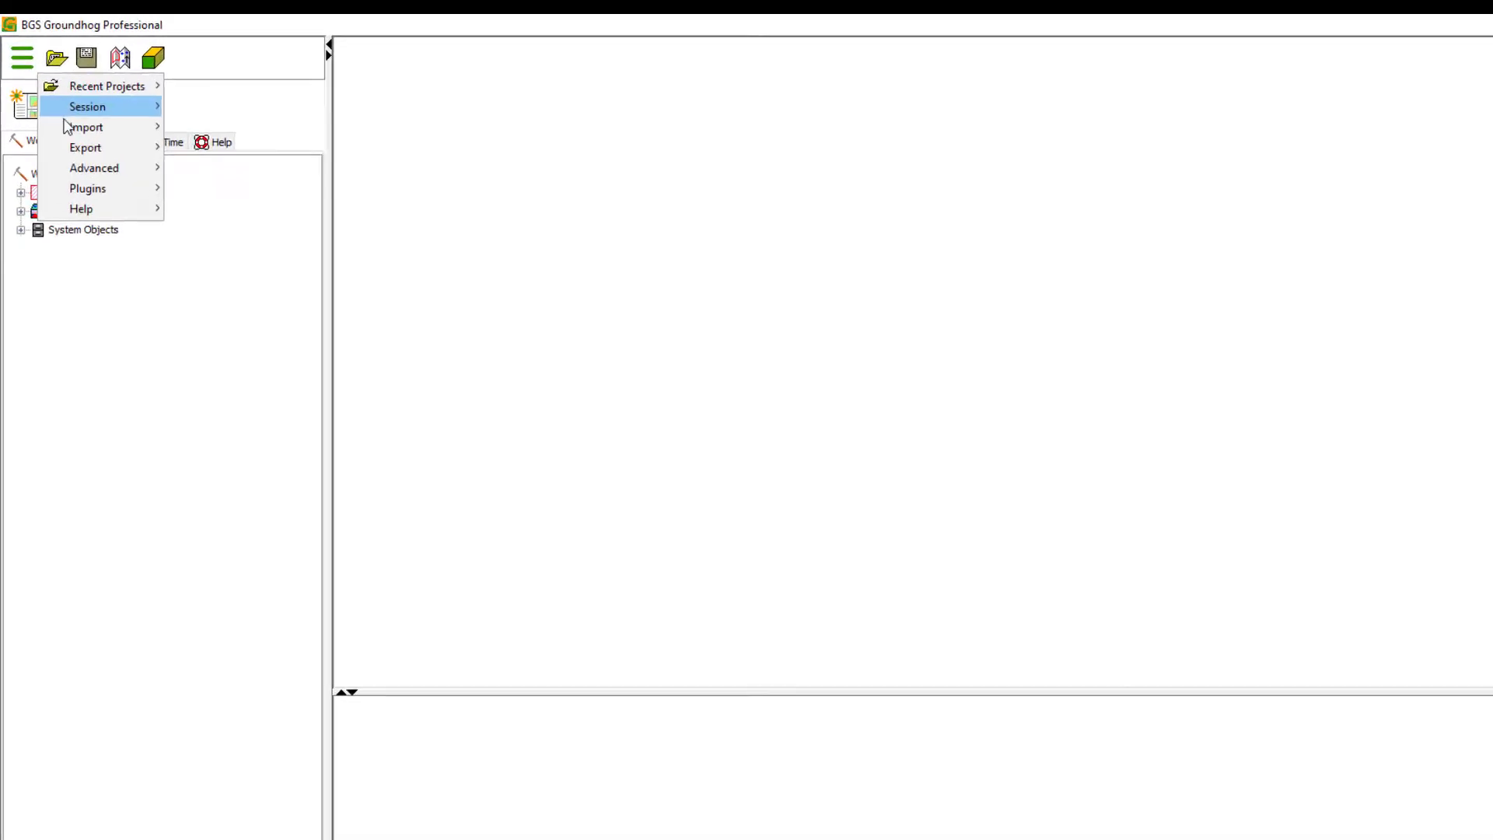
mouse_move(56, 109)
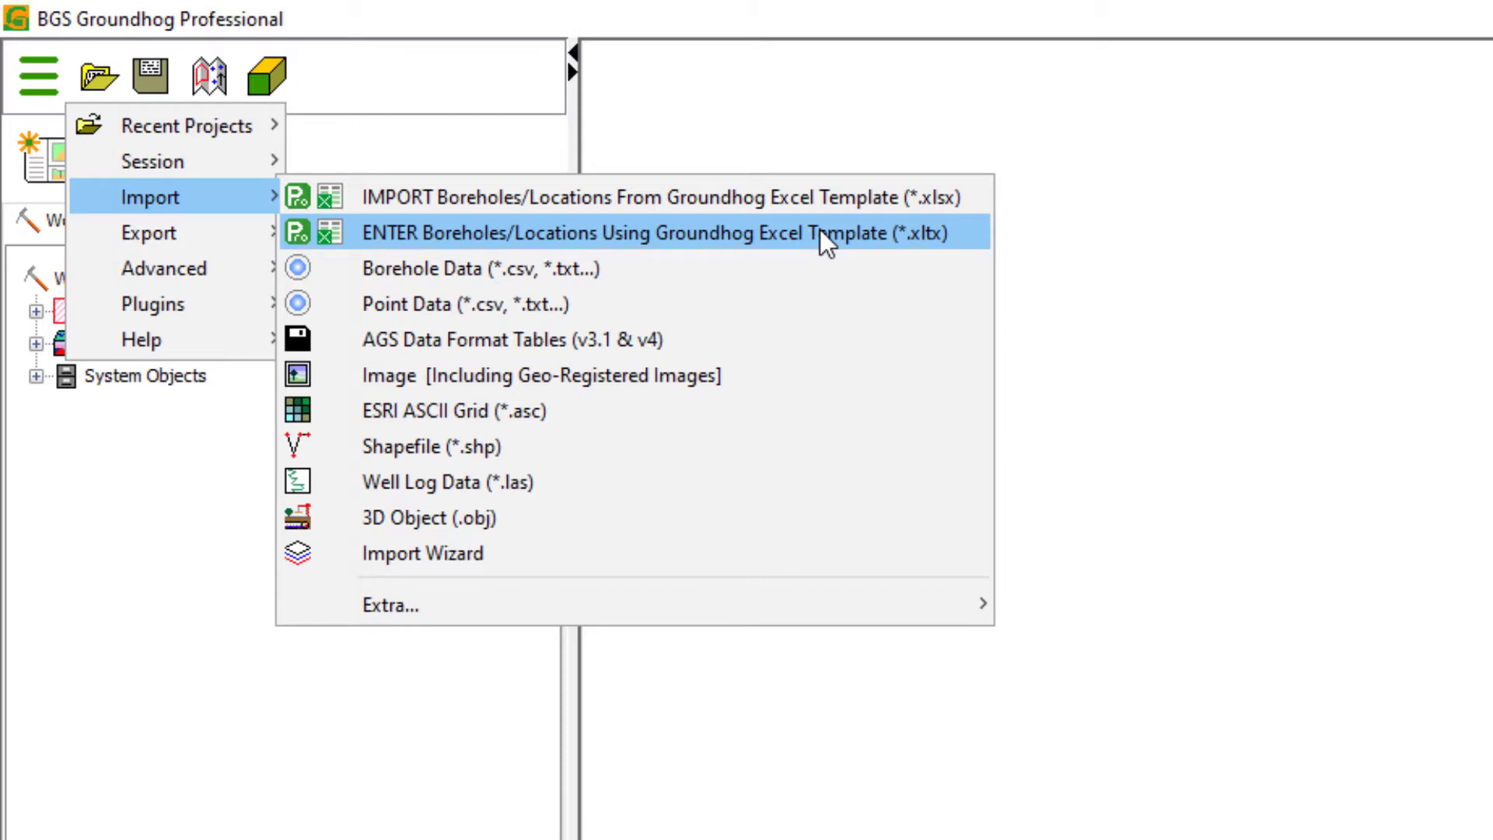
left_click(804, 226)
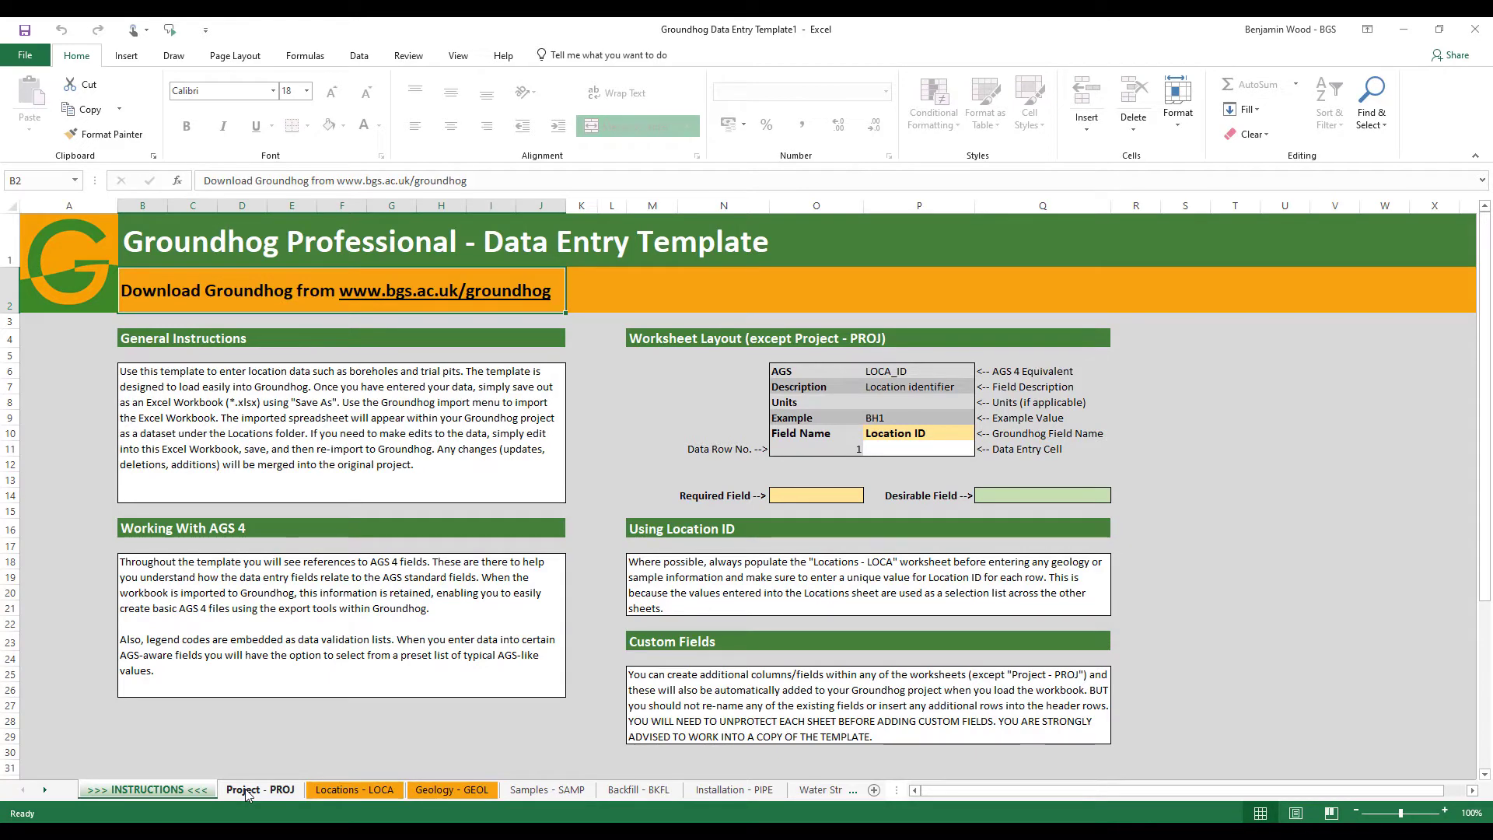
On the PROJ sheet, enter Gas Works Development, ID ABC123, and location Main Street, Gastown.
left_click(247, 790)
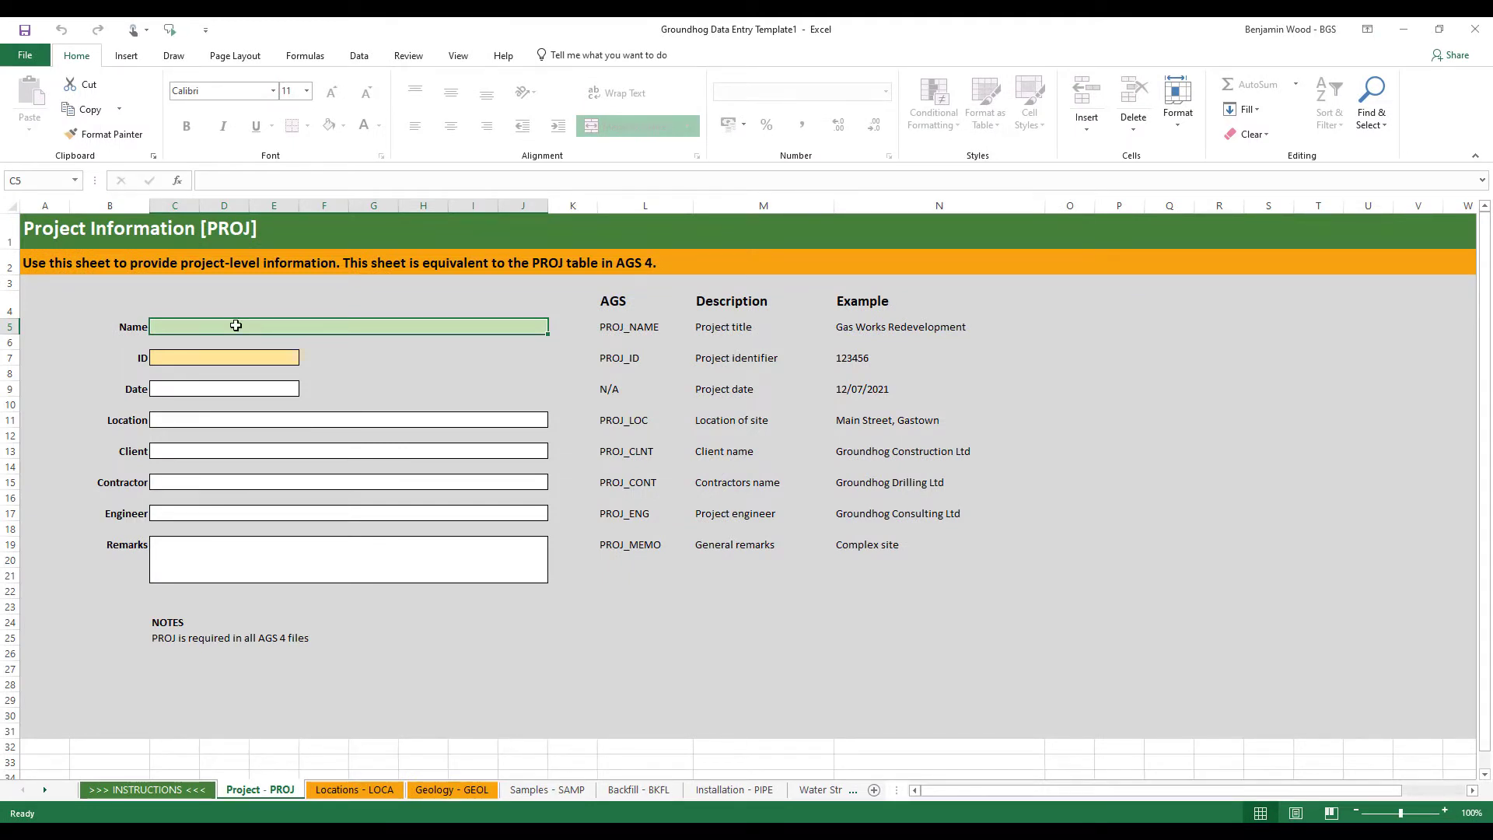
type("Gas Works Development")
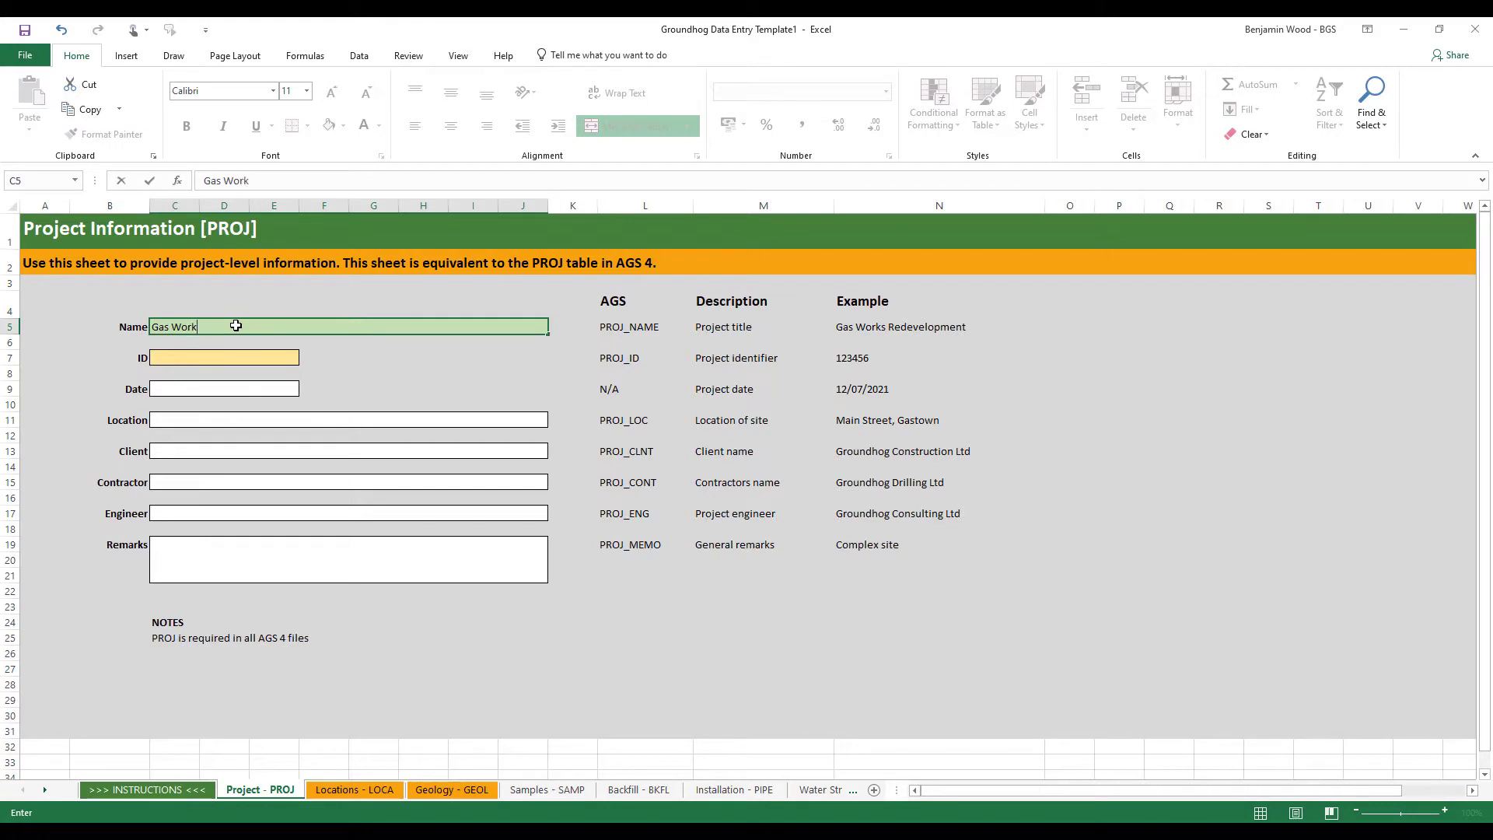
left_click(220, 358)
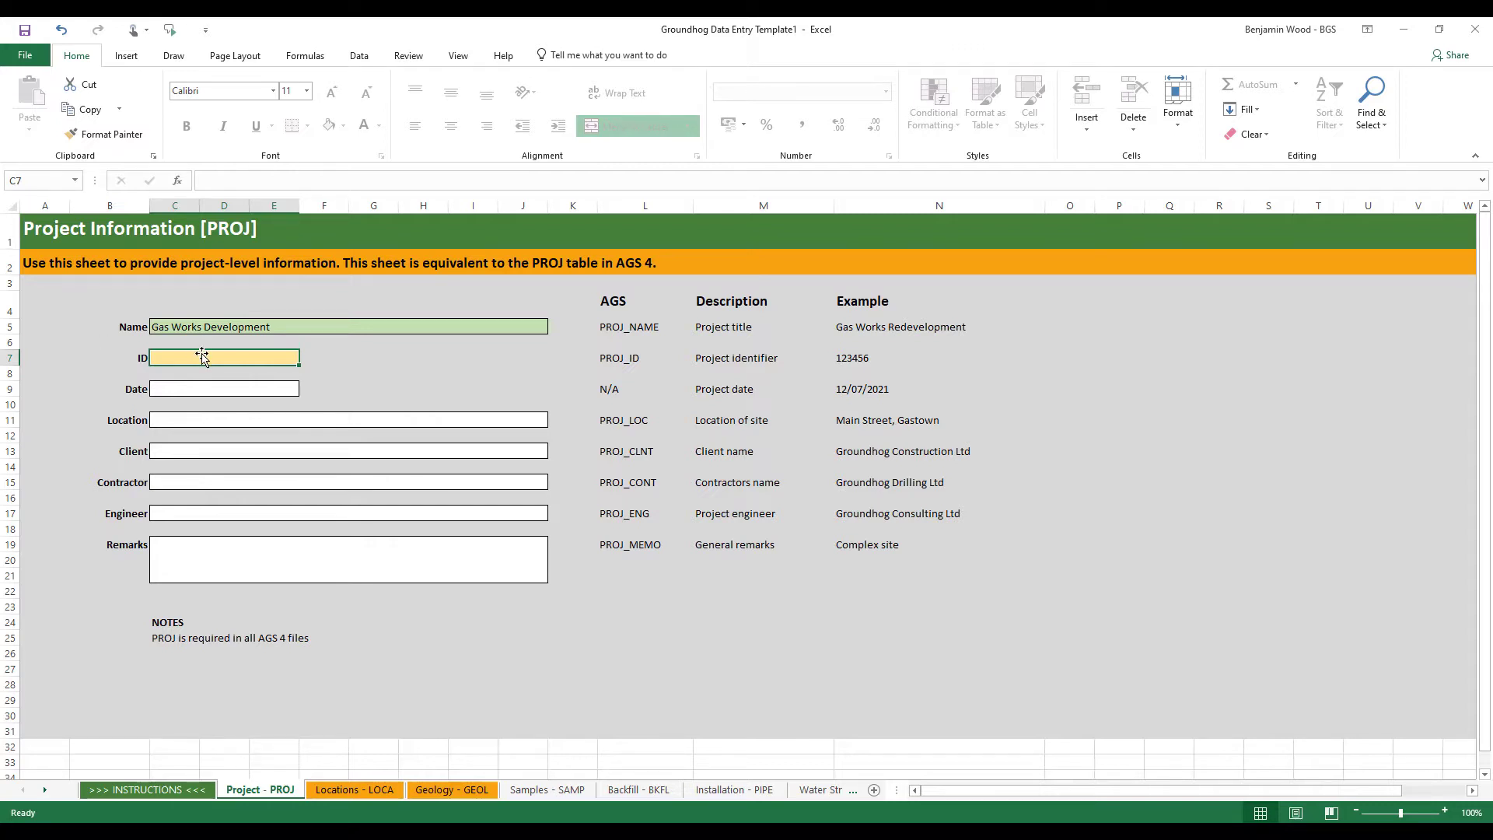
type("ABC123")
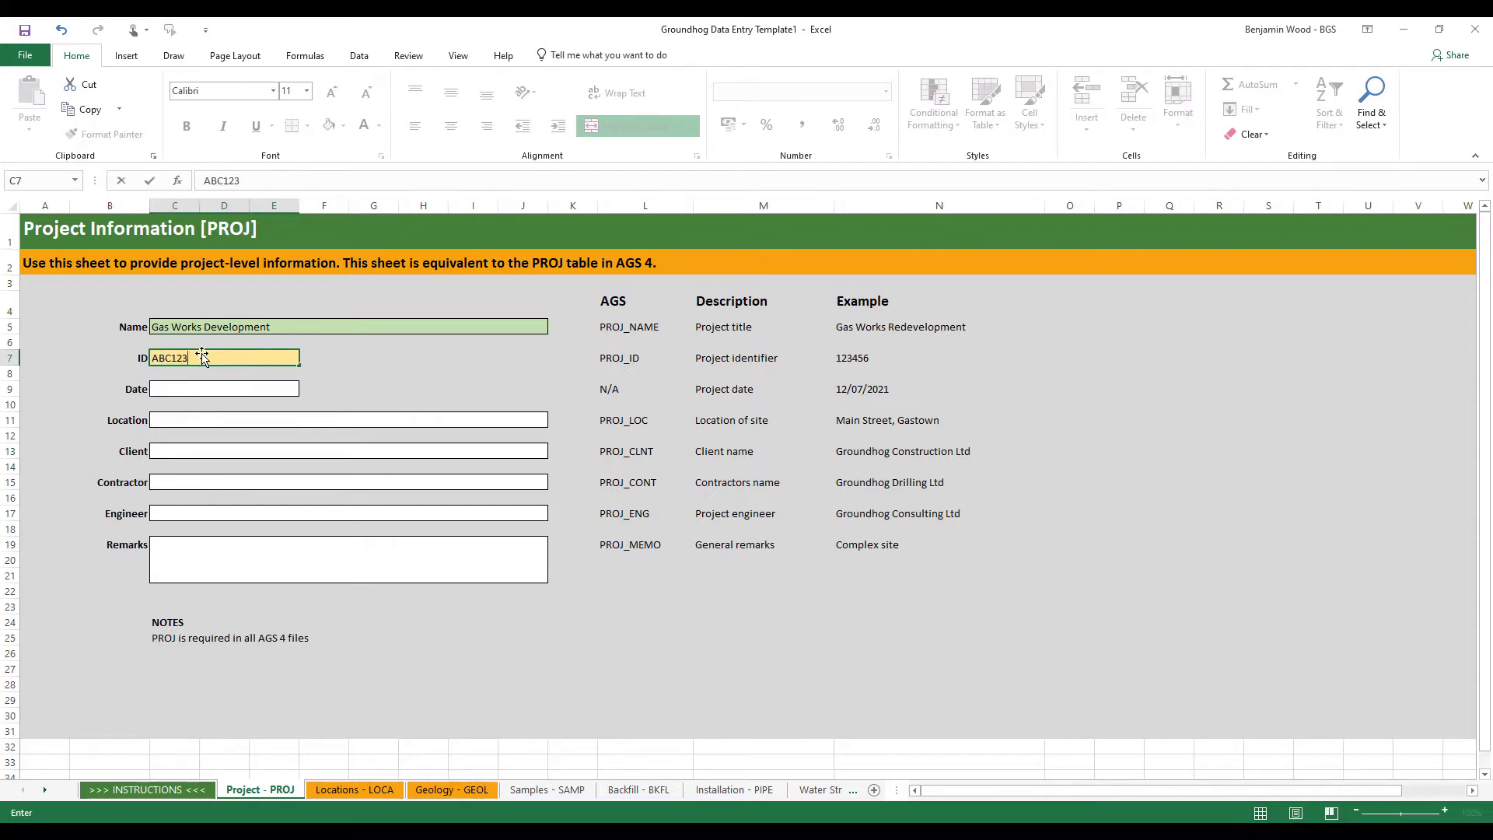
left_click(225, 390)
type("n Street, Gastwon")
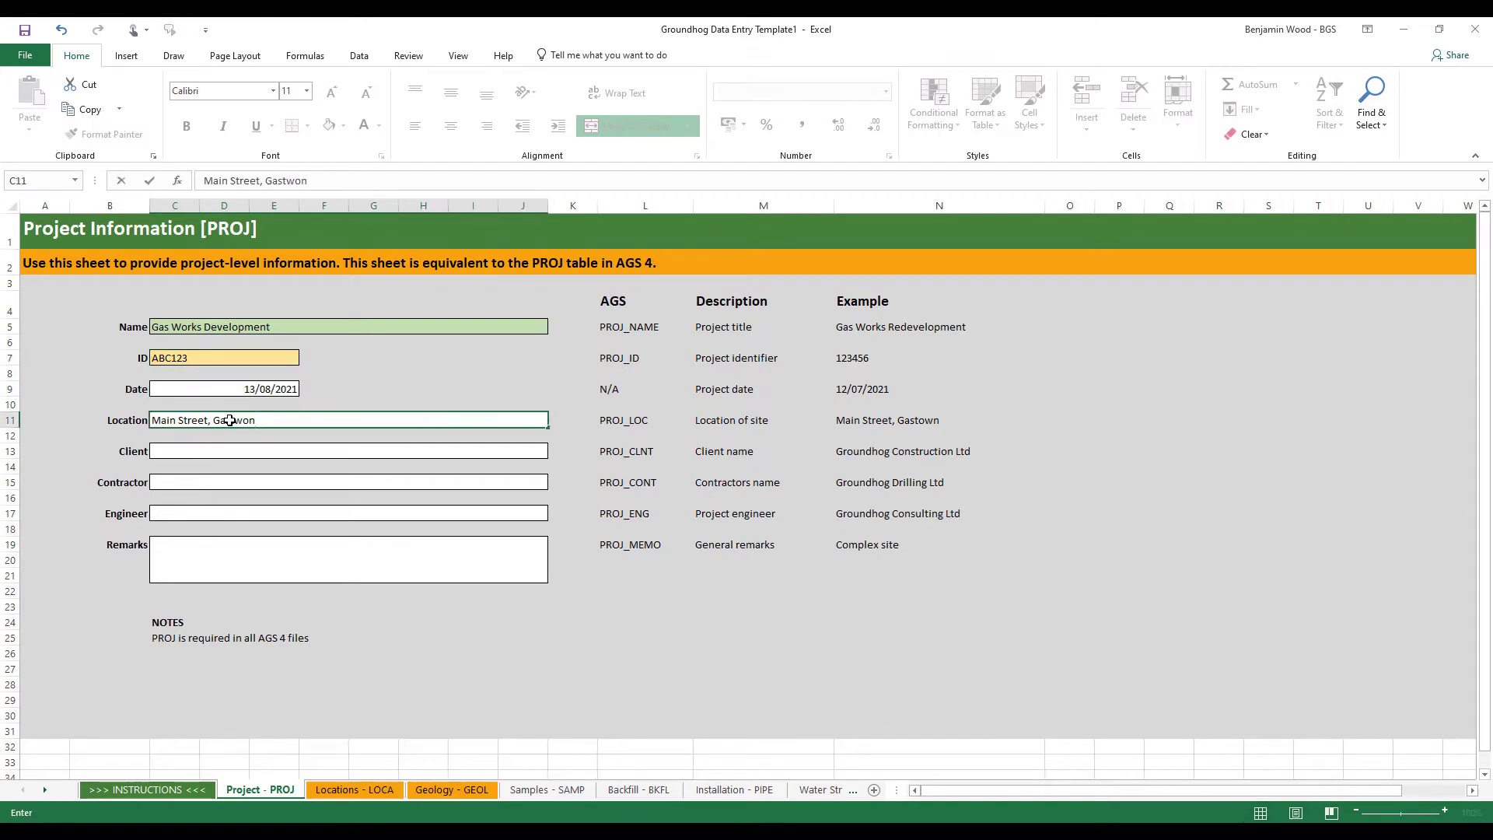
key("BackSpace")
key("BackSpace")
key("BackSpace")
type("own")
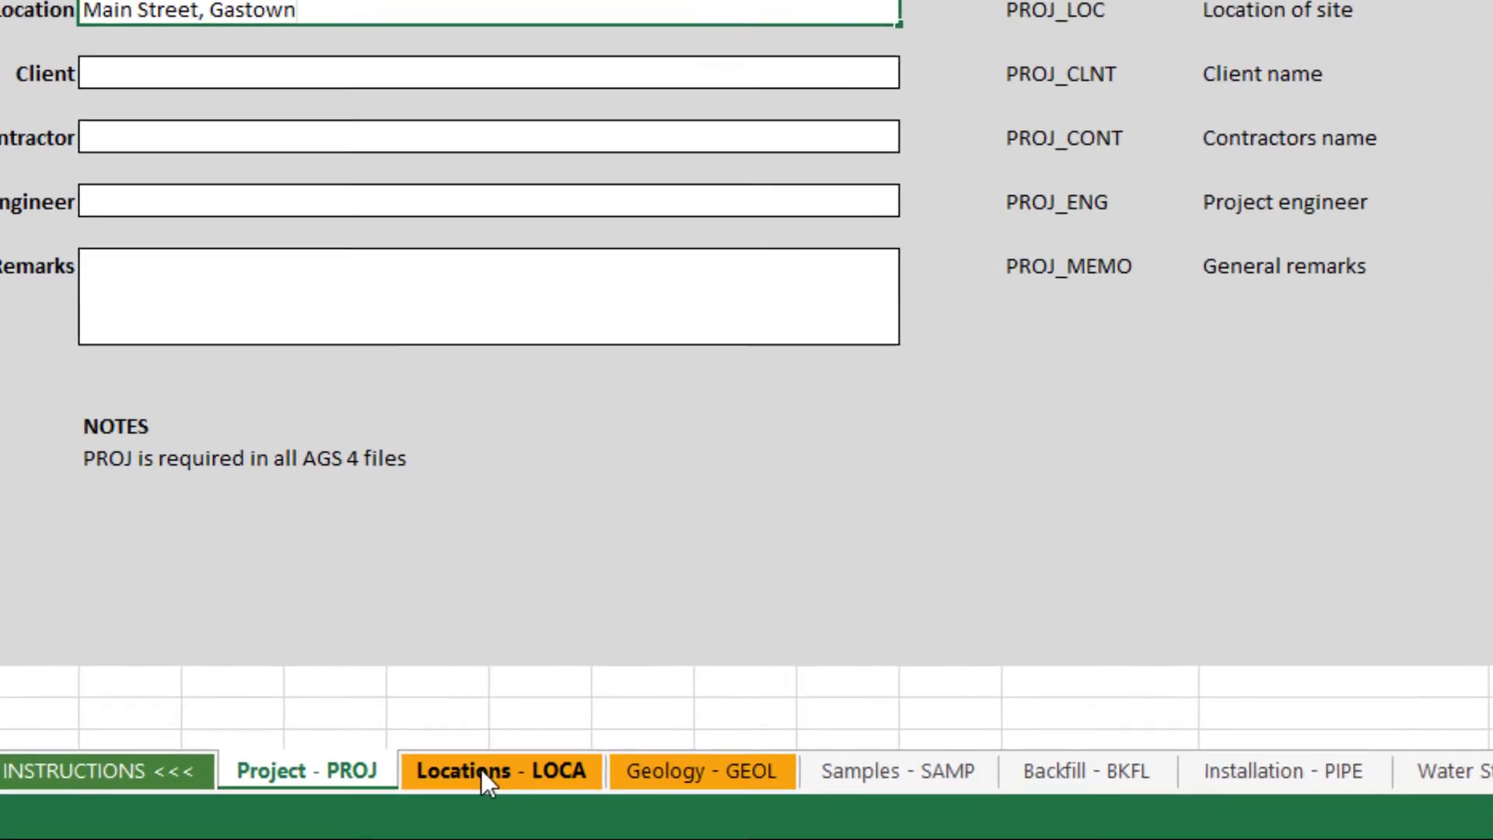
Type BH1 as the first Location ID on the Locations - LOCA sheet.
left_click(347, 790)
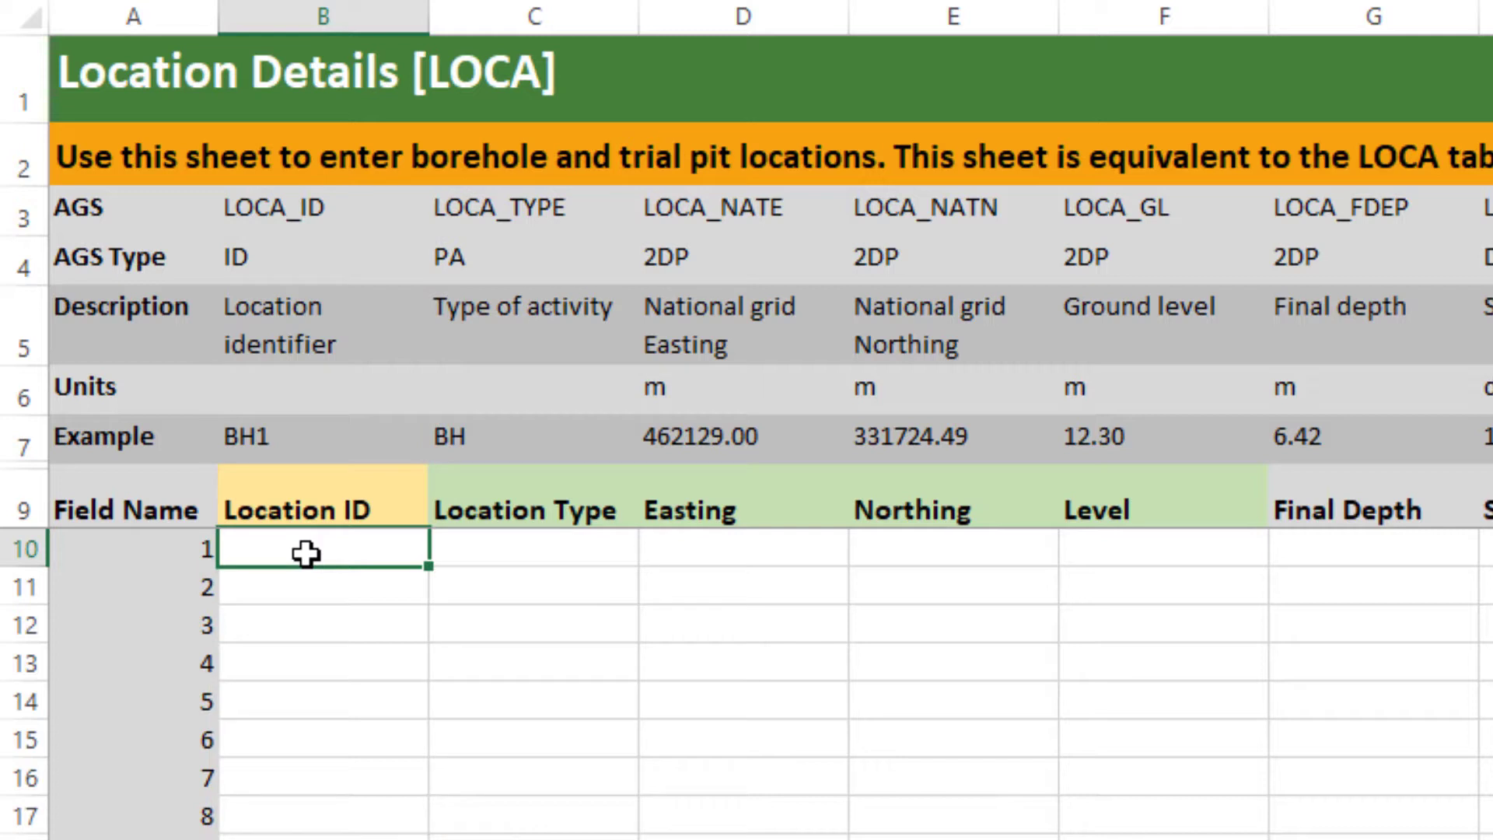
type("BH1")
left_click(482, 559)
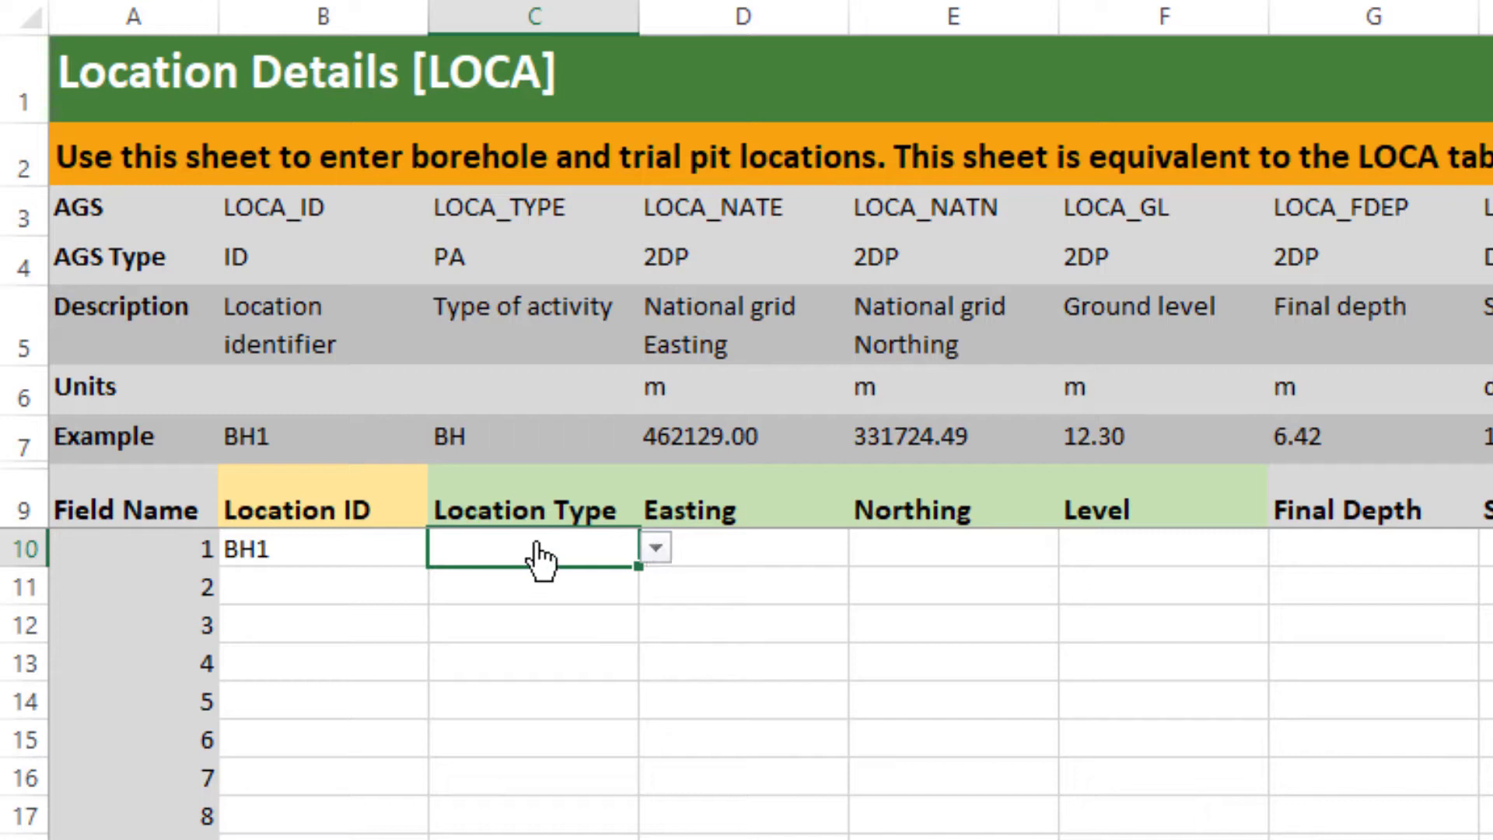
Set BH1's location type to RC from the dropdown.
left_click(655, 548)
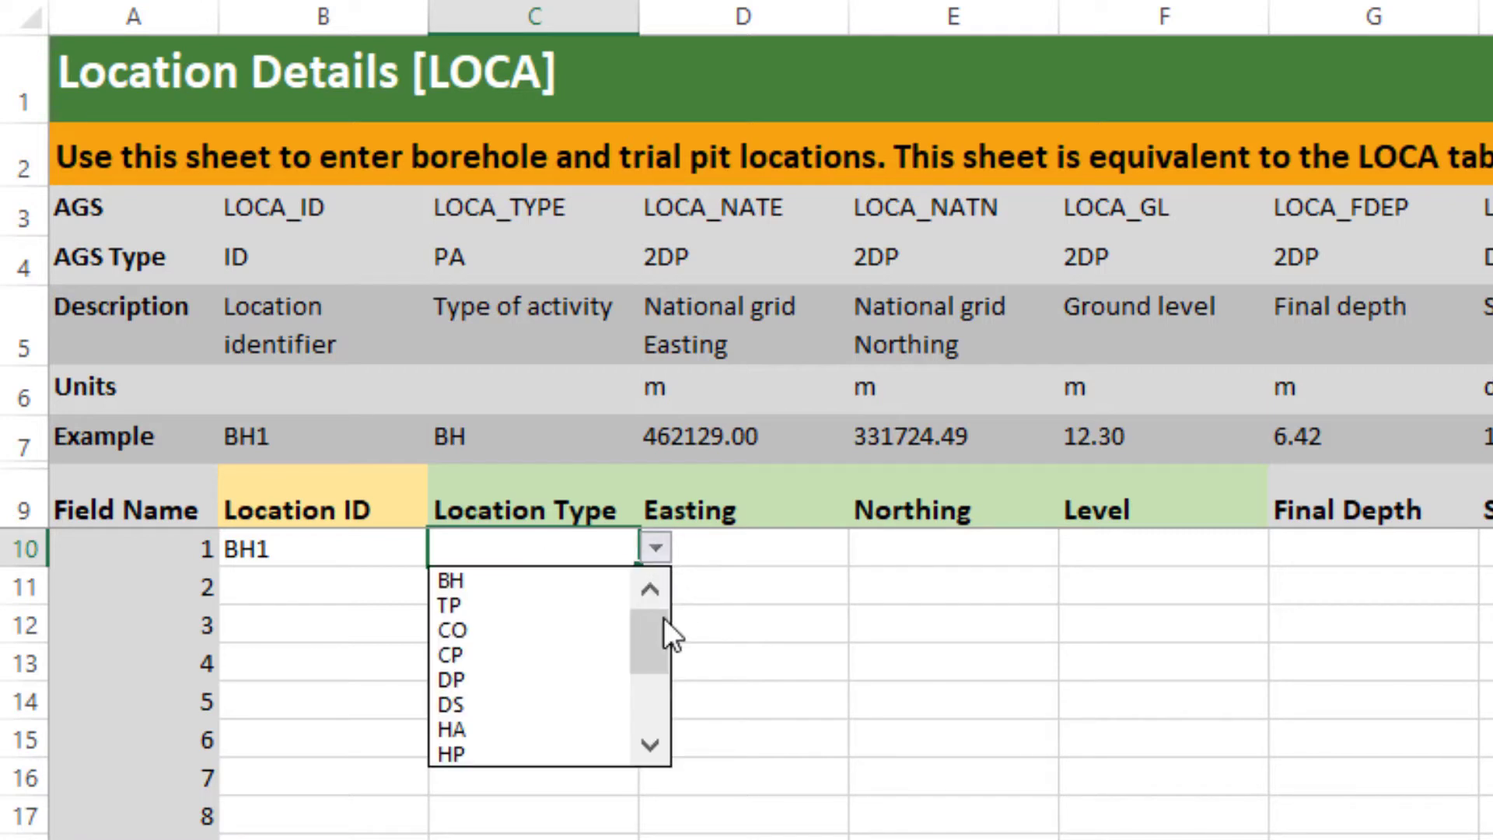
left_click_drag(659, 629, 649, 693)
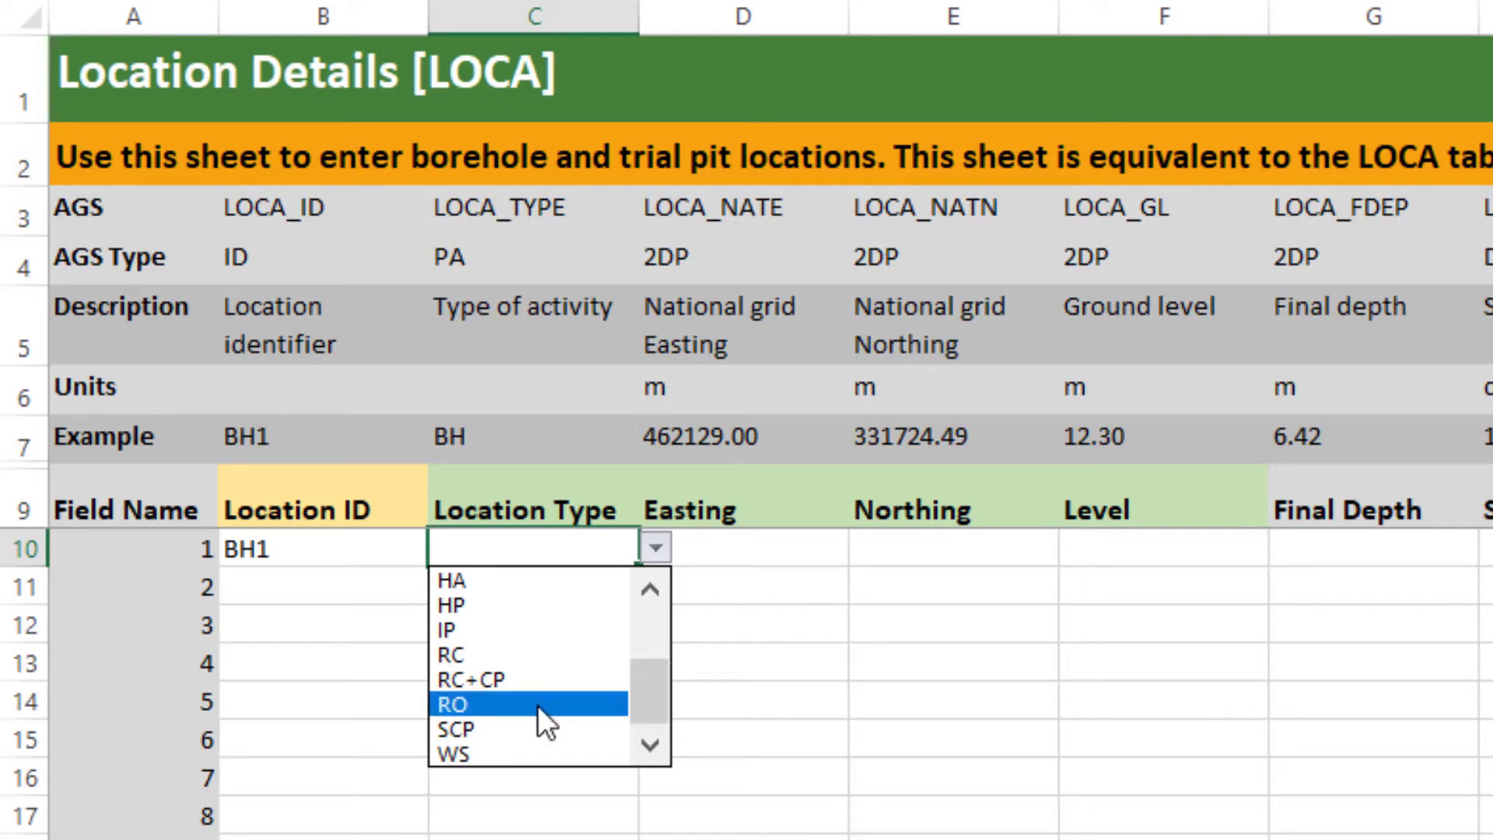
left_click(465, 652)
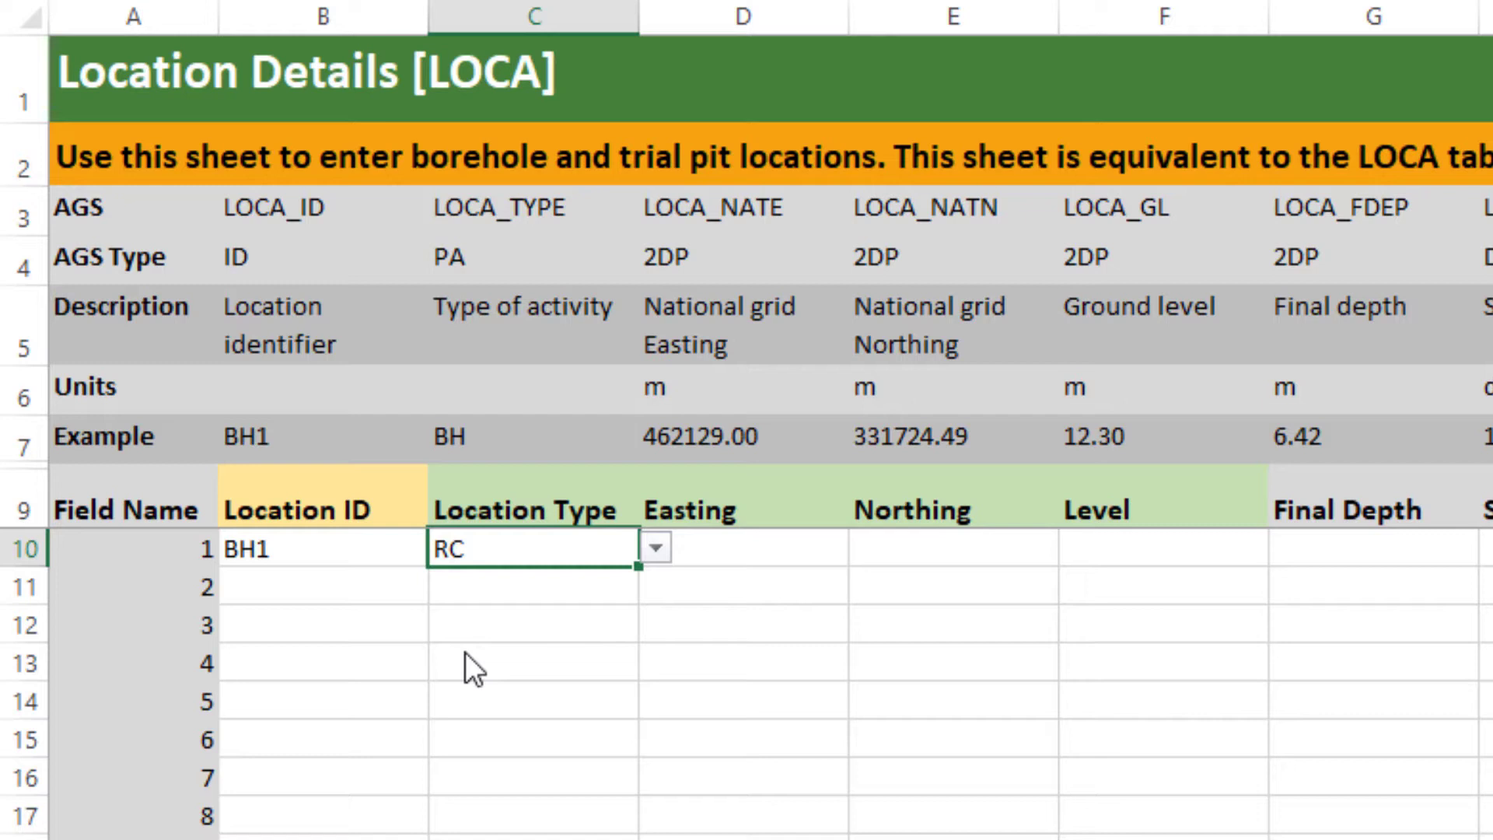
key("Tab")
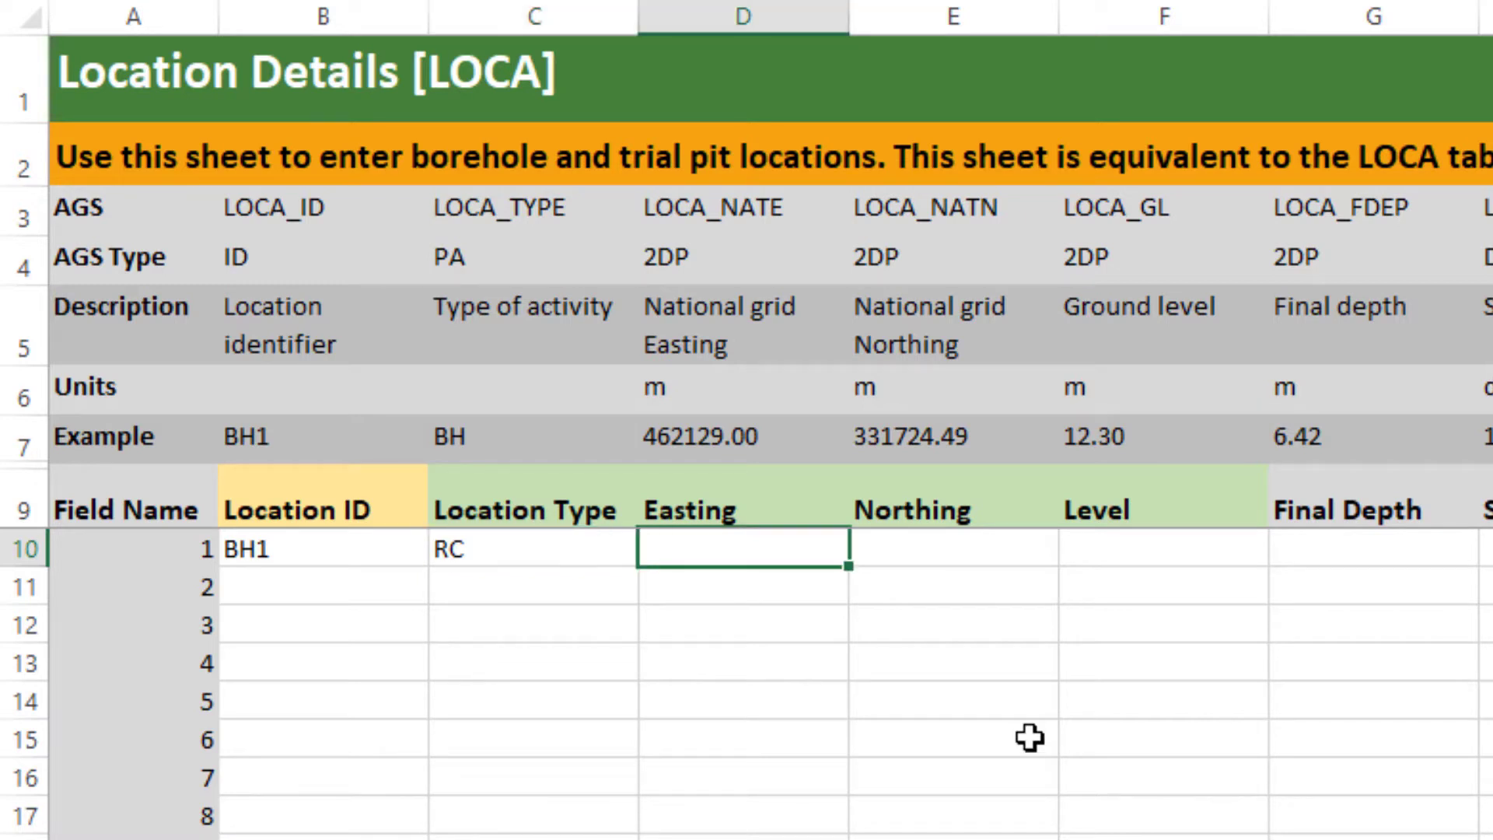
Enter BH1's easting 123456, northing 456789 and ground level 12.3.
type("123456")
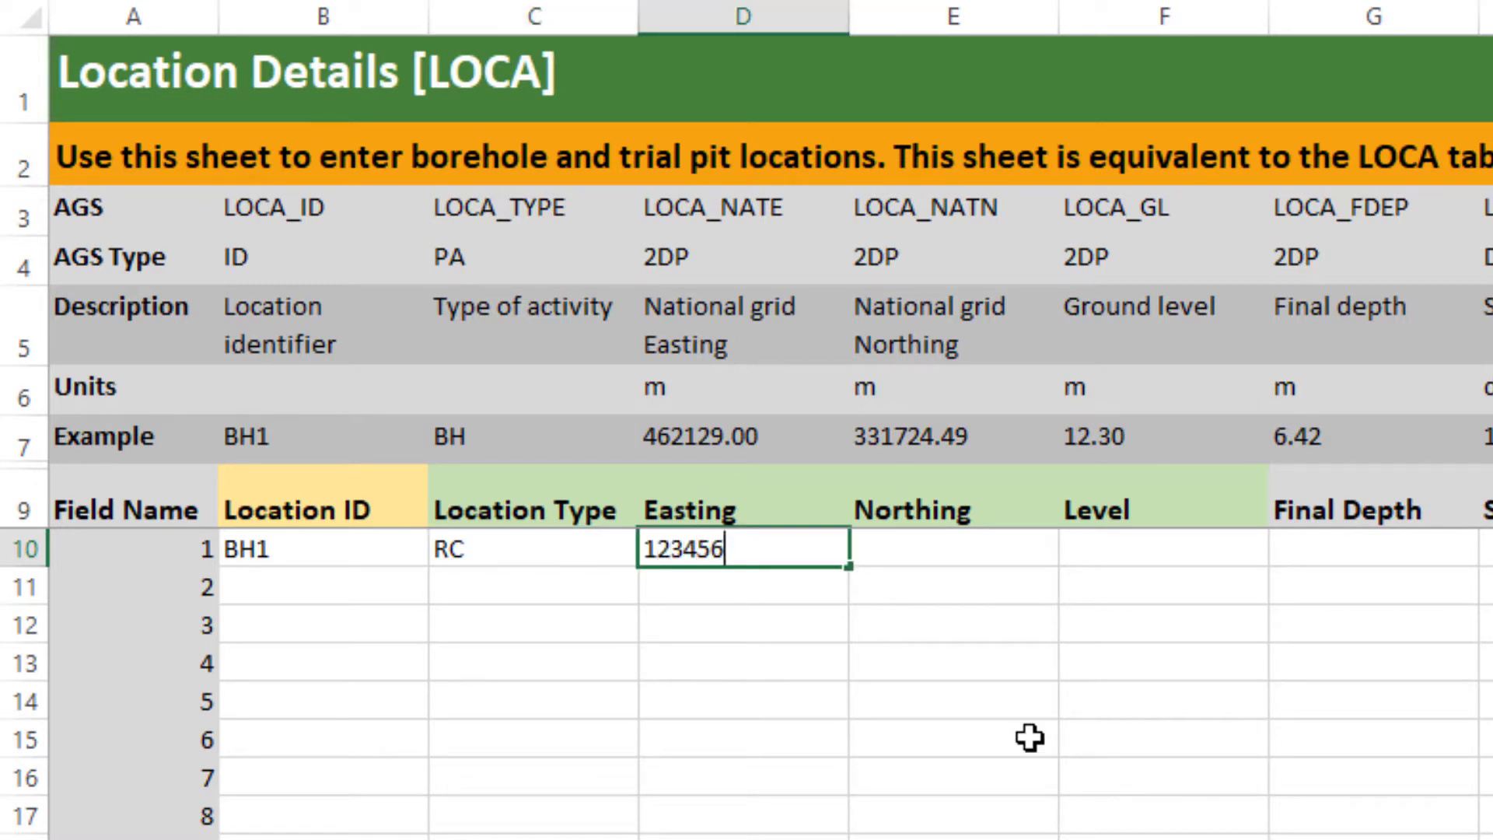
left_click(1001, 543)
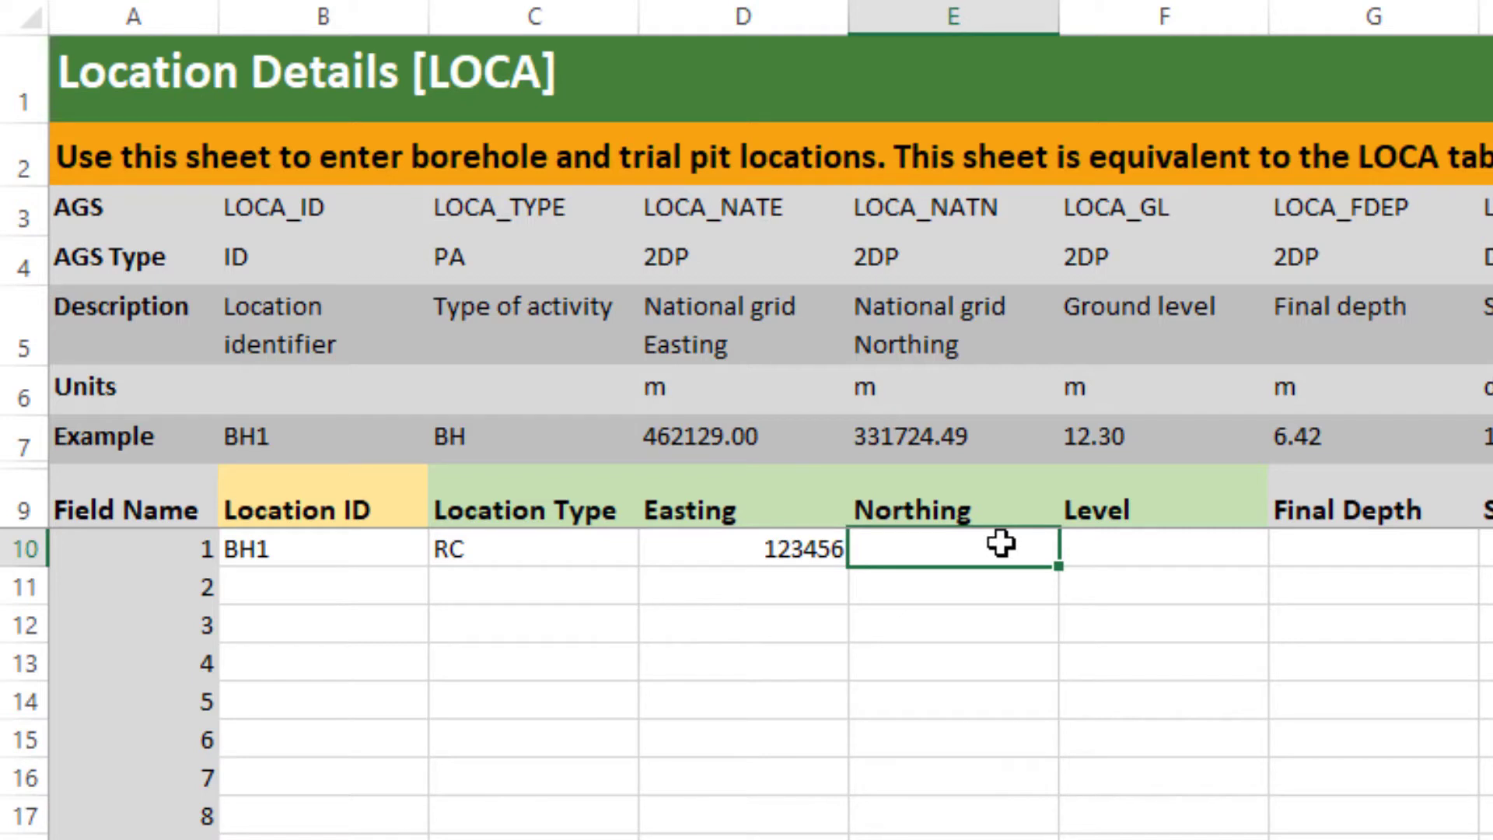
type("456789")
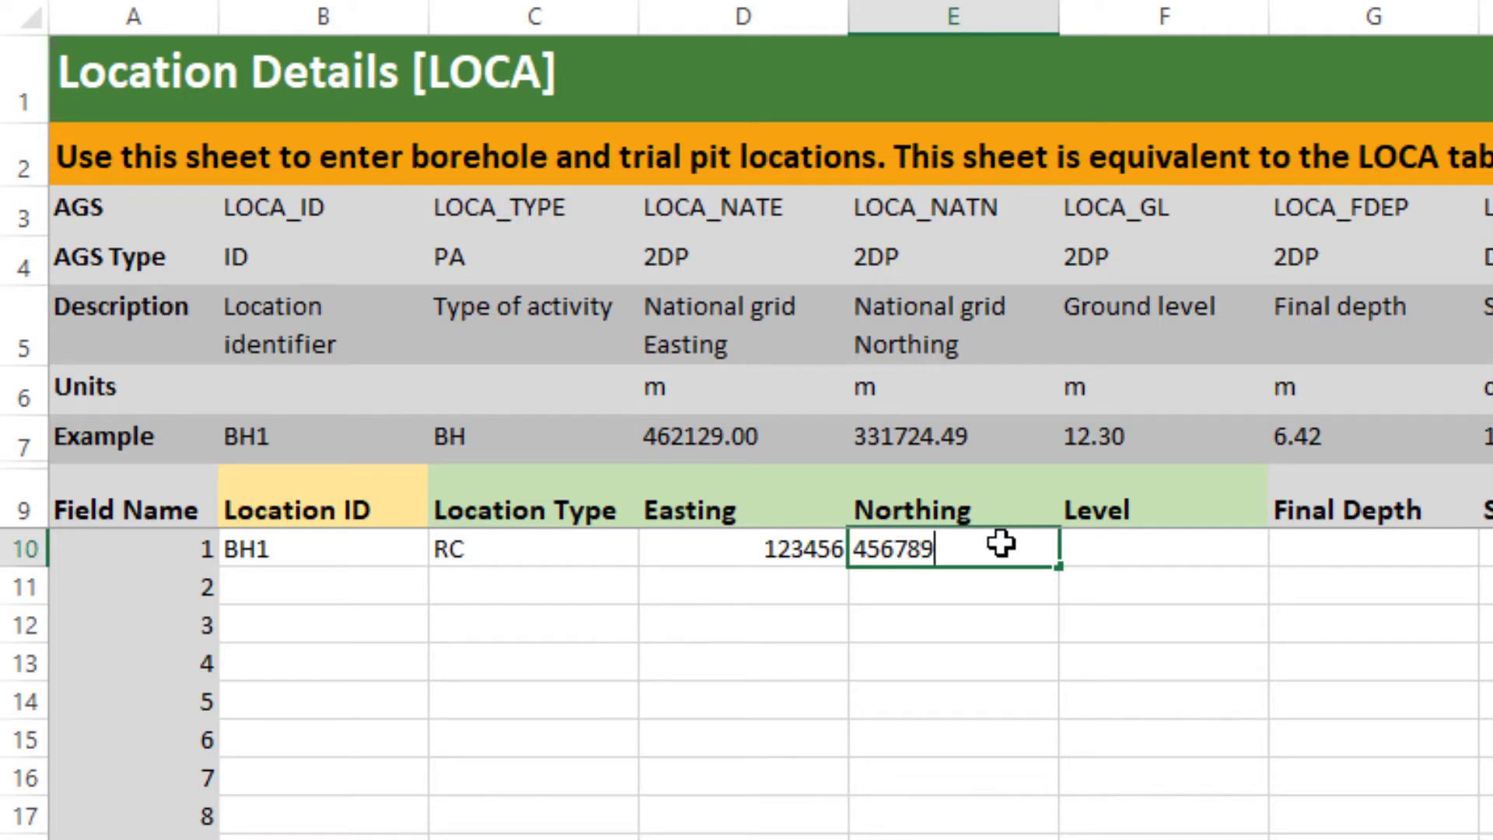
left_click(1119, 551)
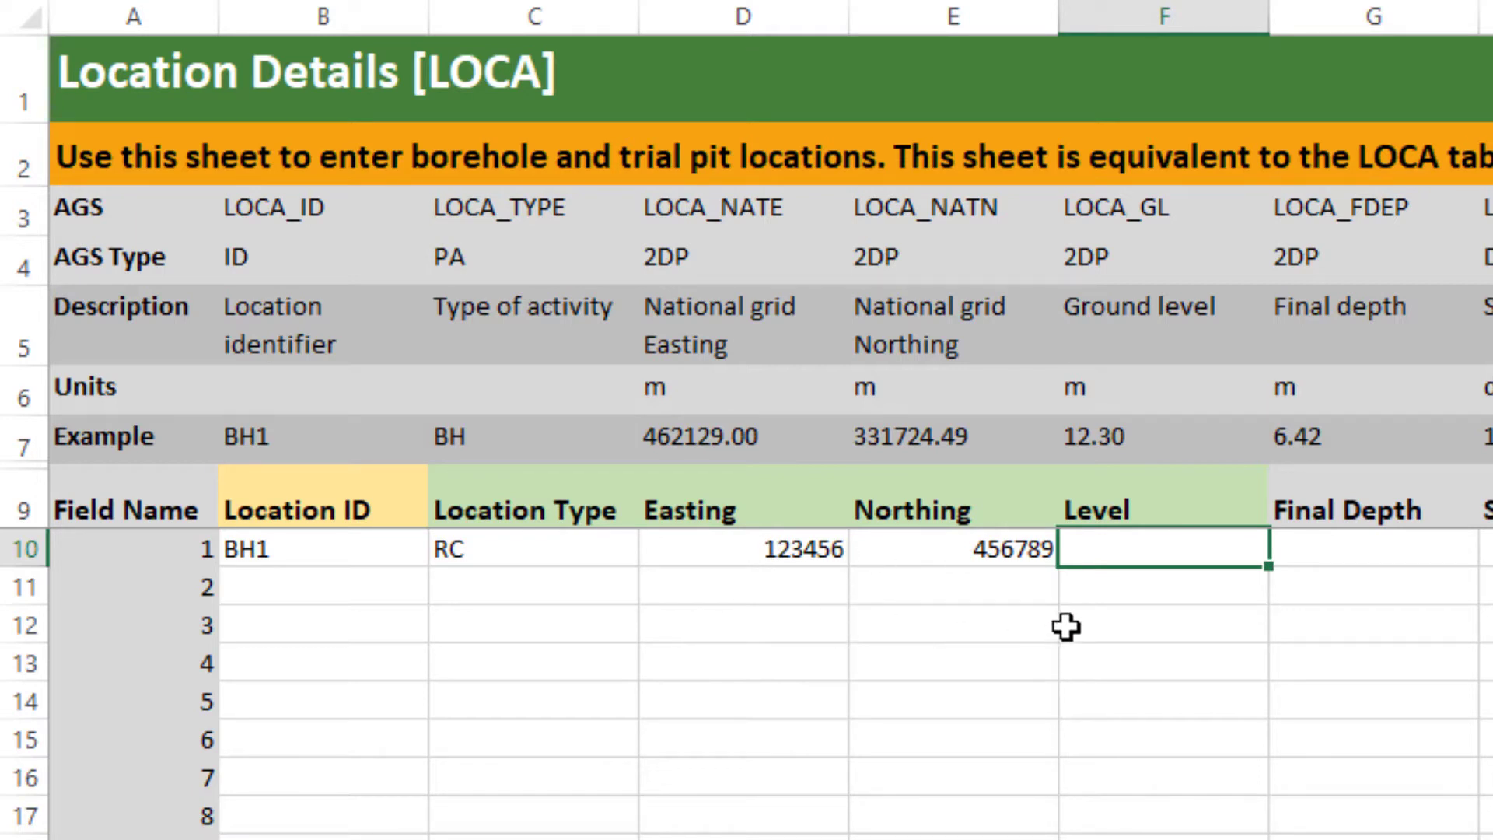
type("12.3")
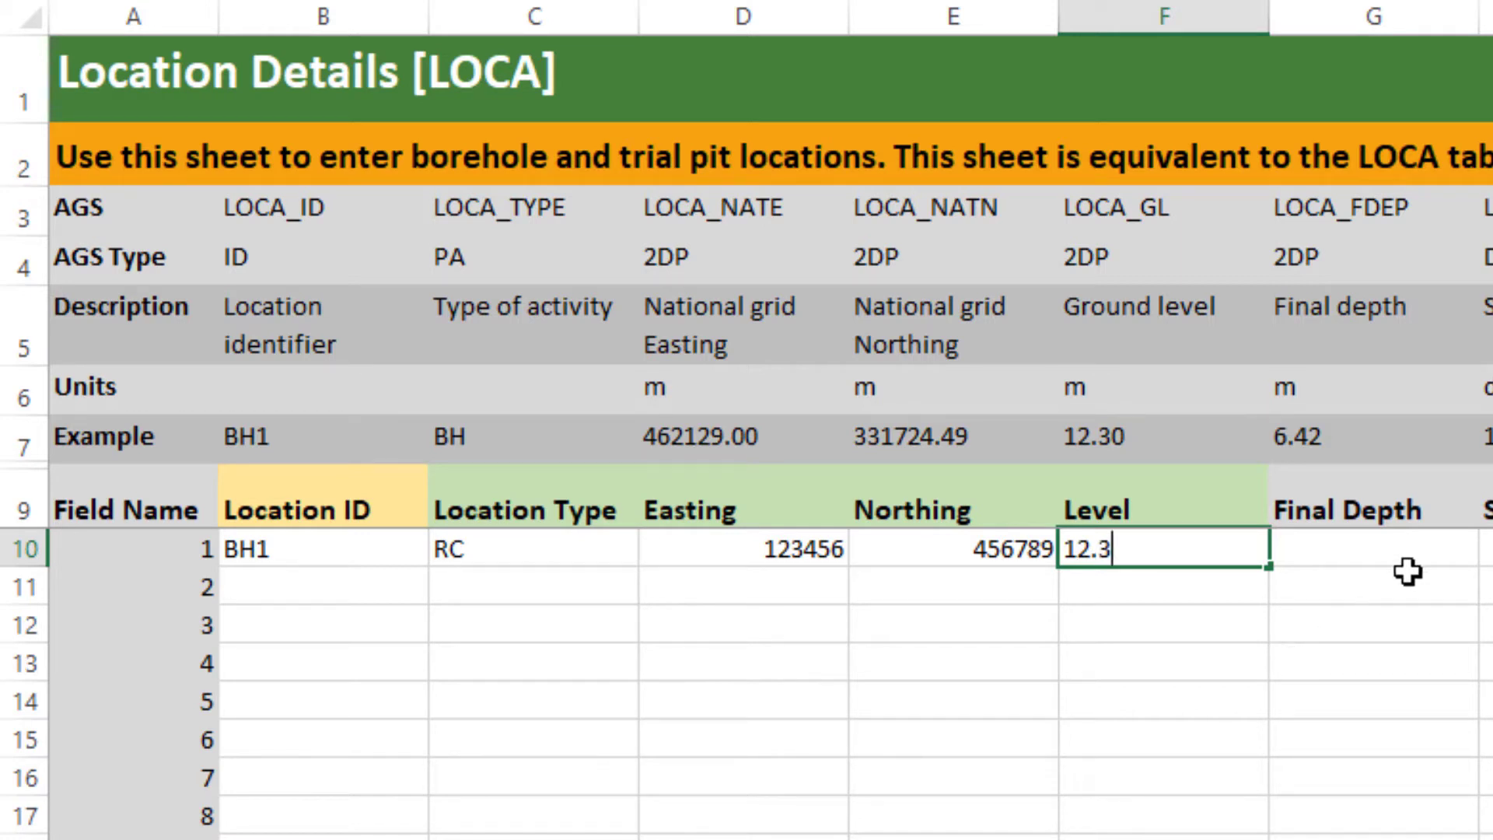
key("Tab")
key("Tab")
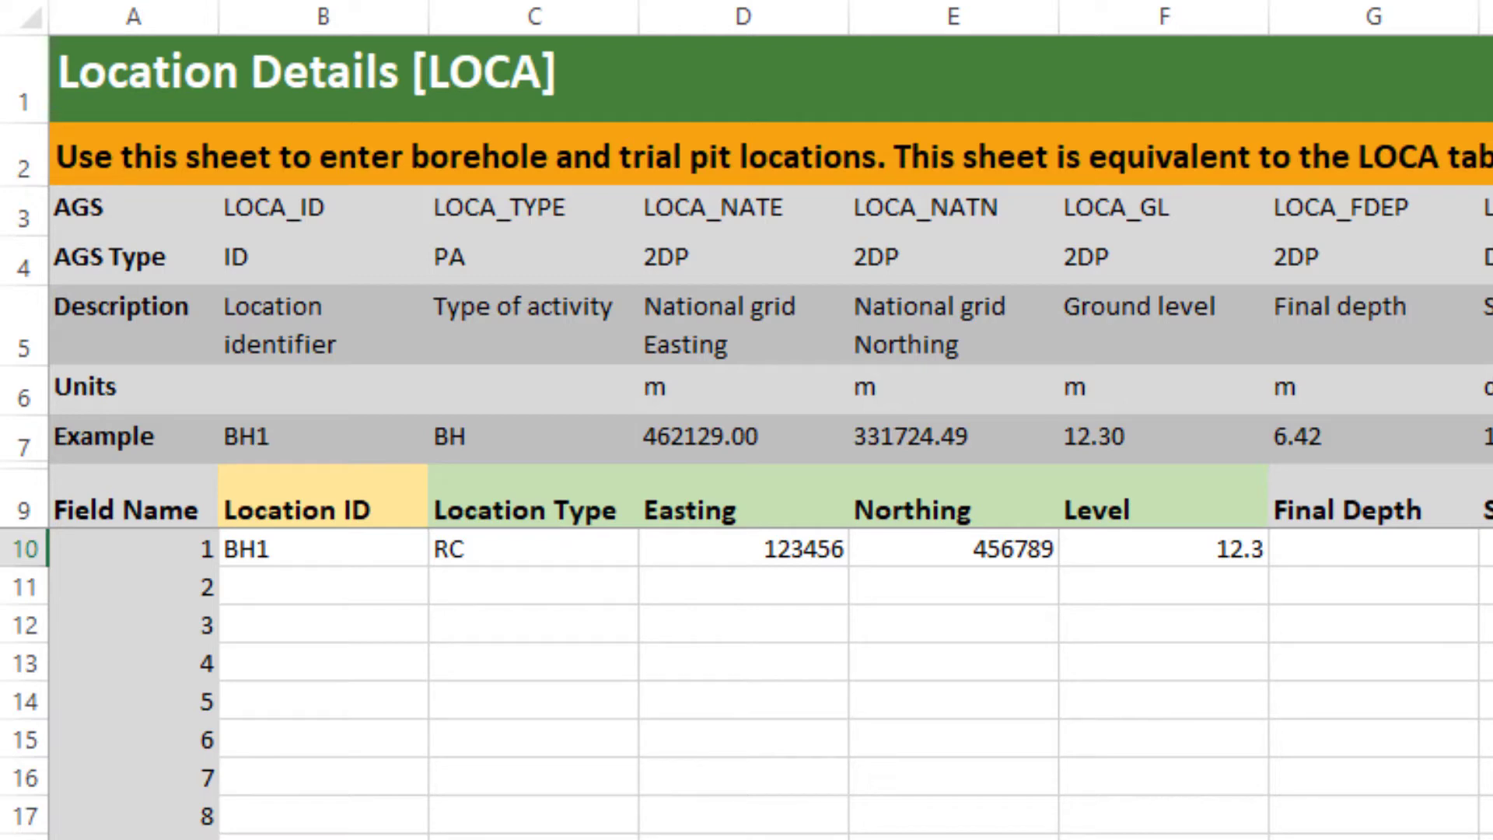
left_click(1089, 700)
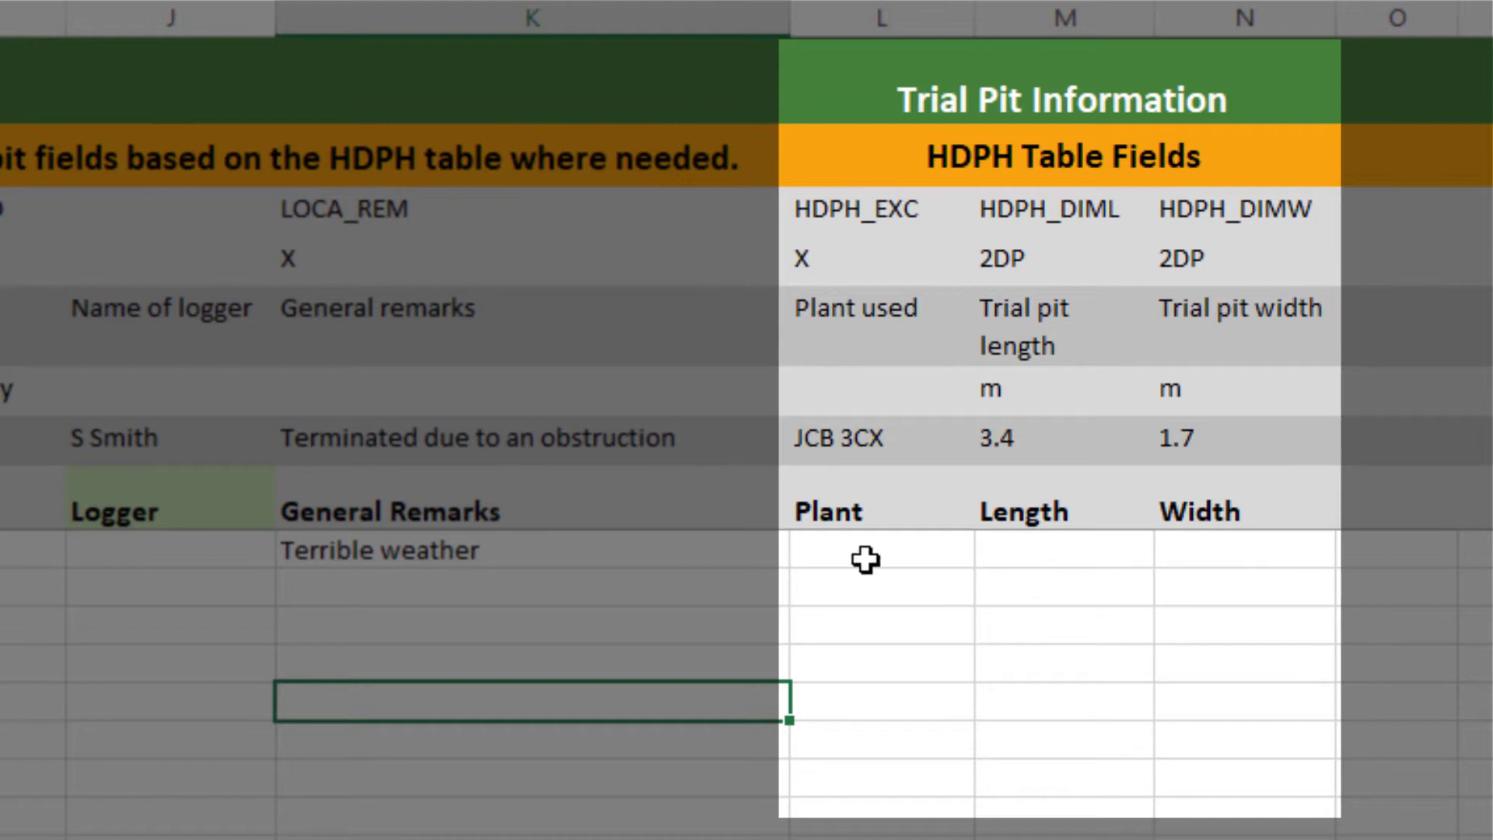
Record BH1's trial pit plant as JCB and length as 2.5.
left_click(934, 566)
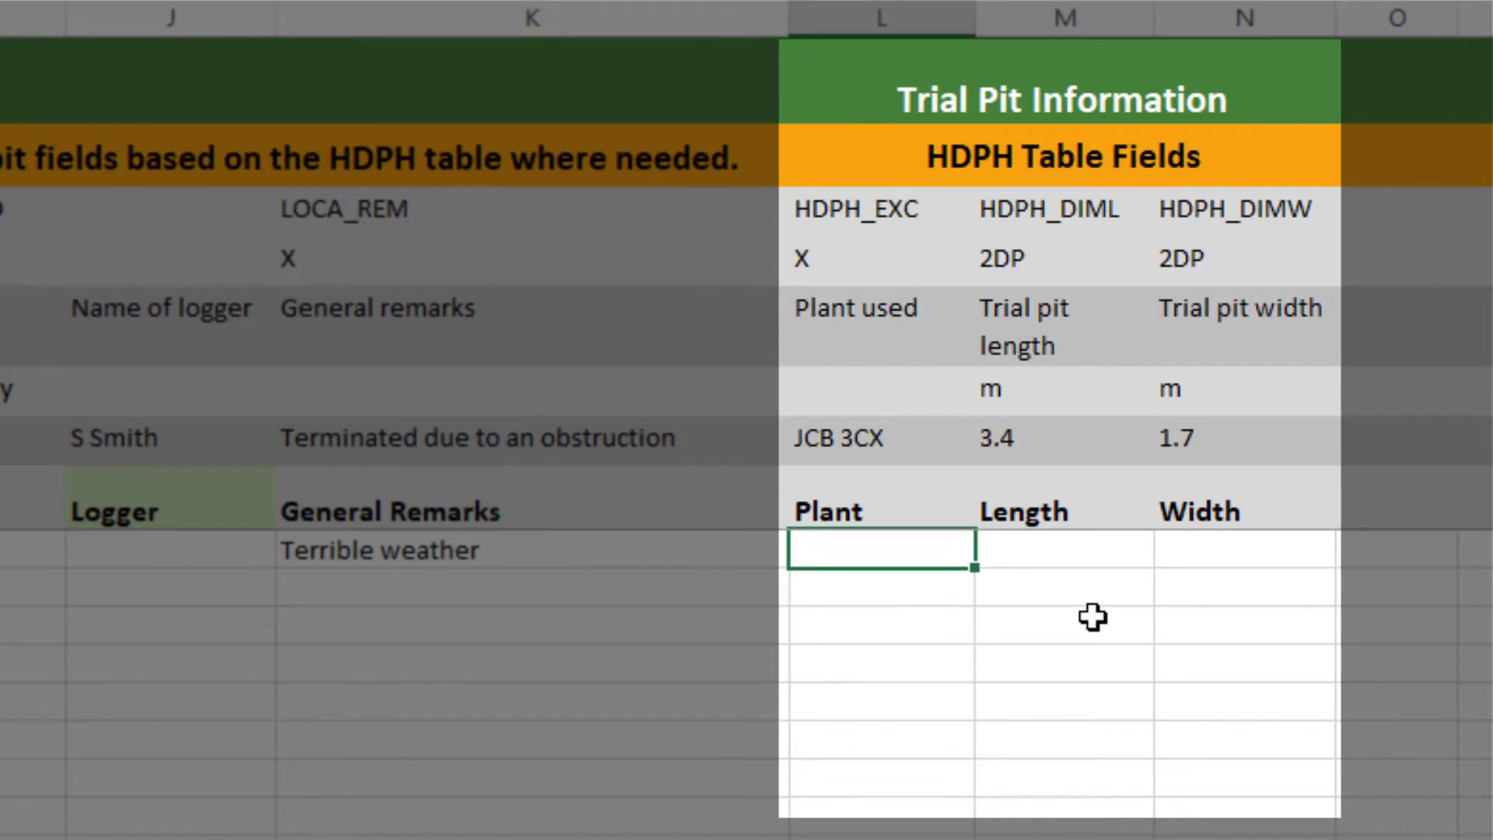
type("JCB 3CX")
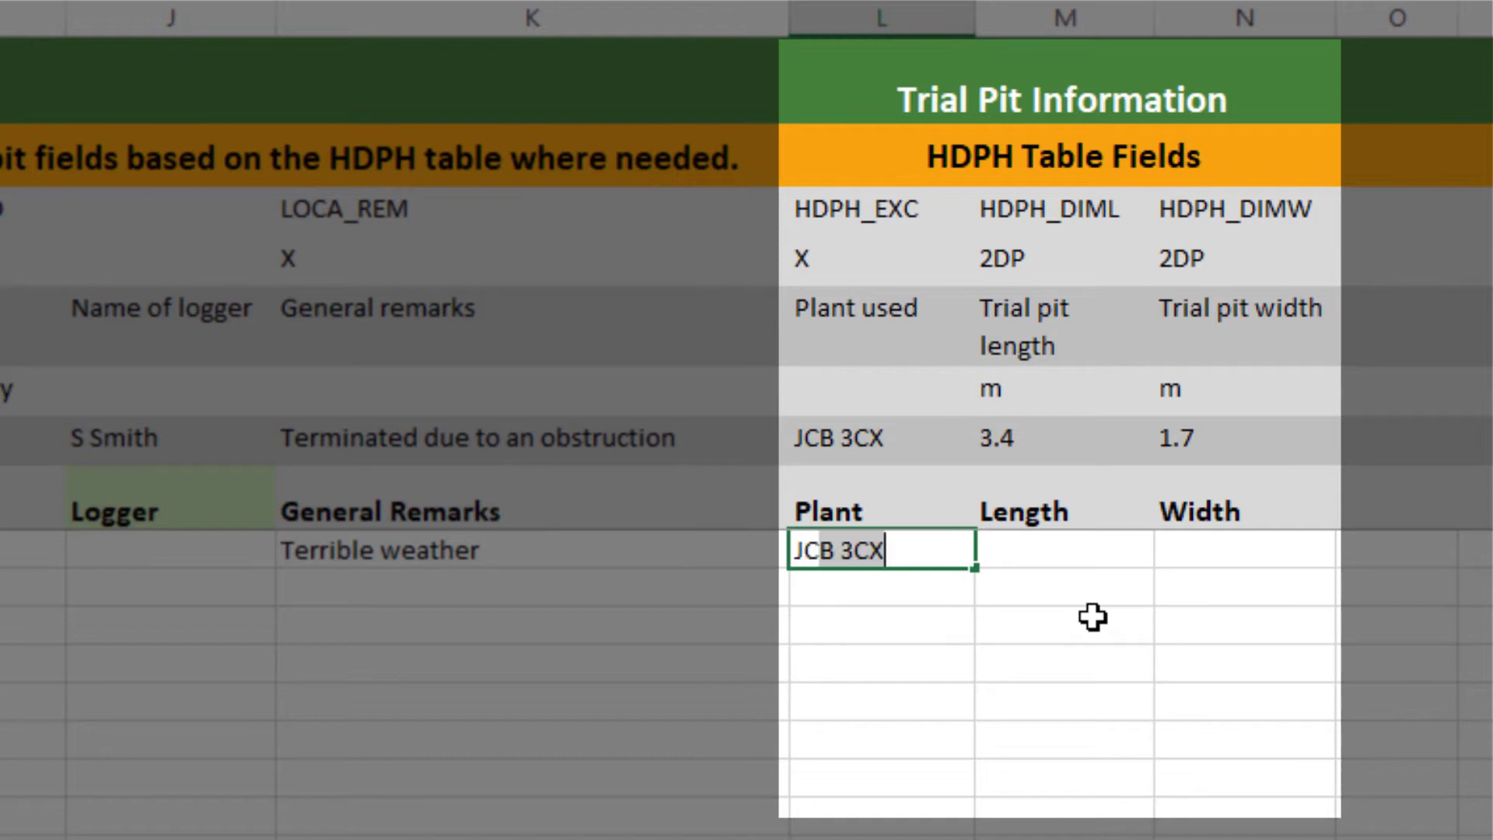
key("BackSpace")
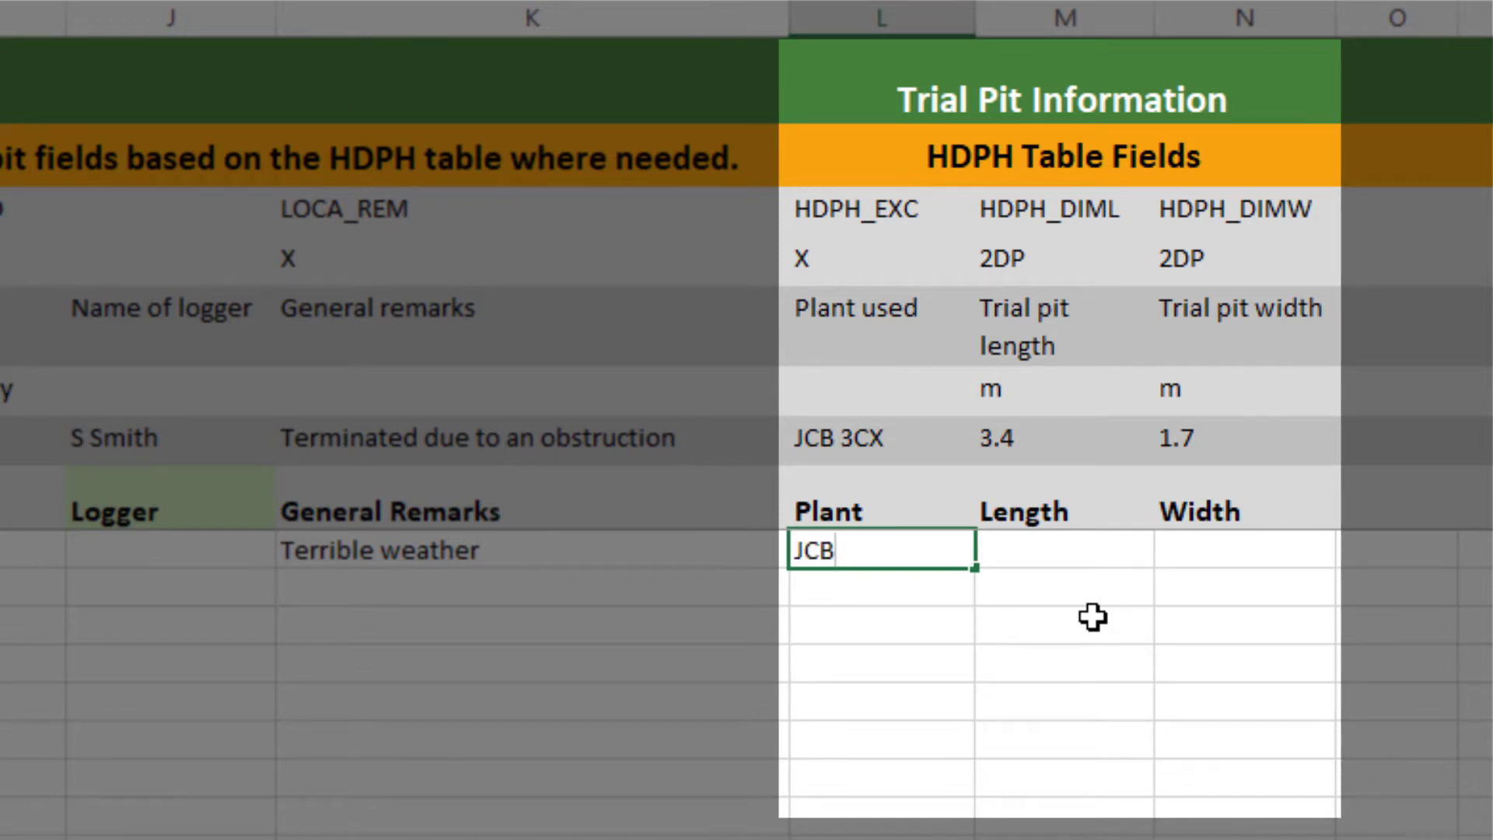
left_click(1050, 553)
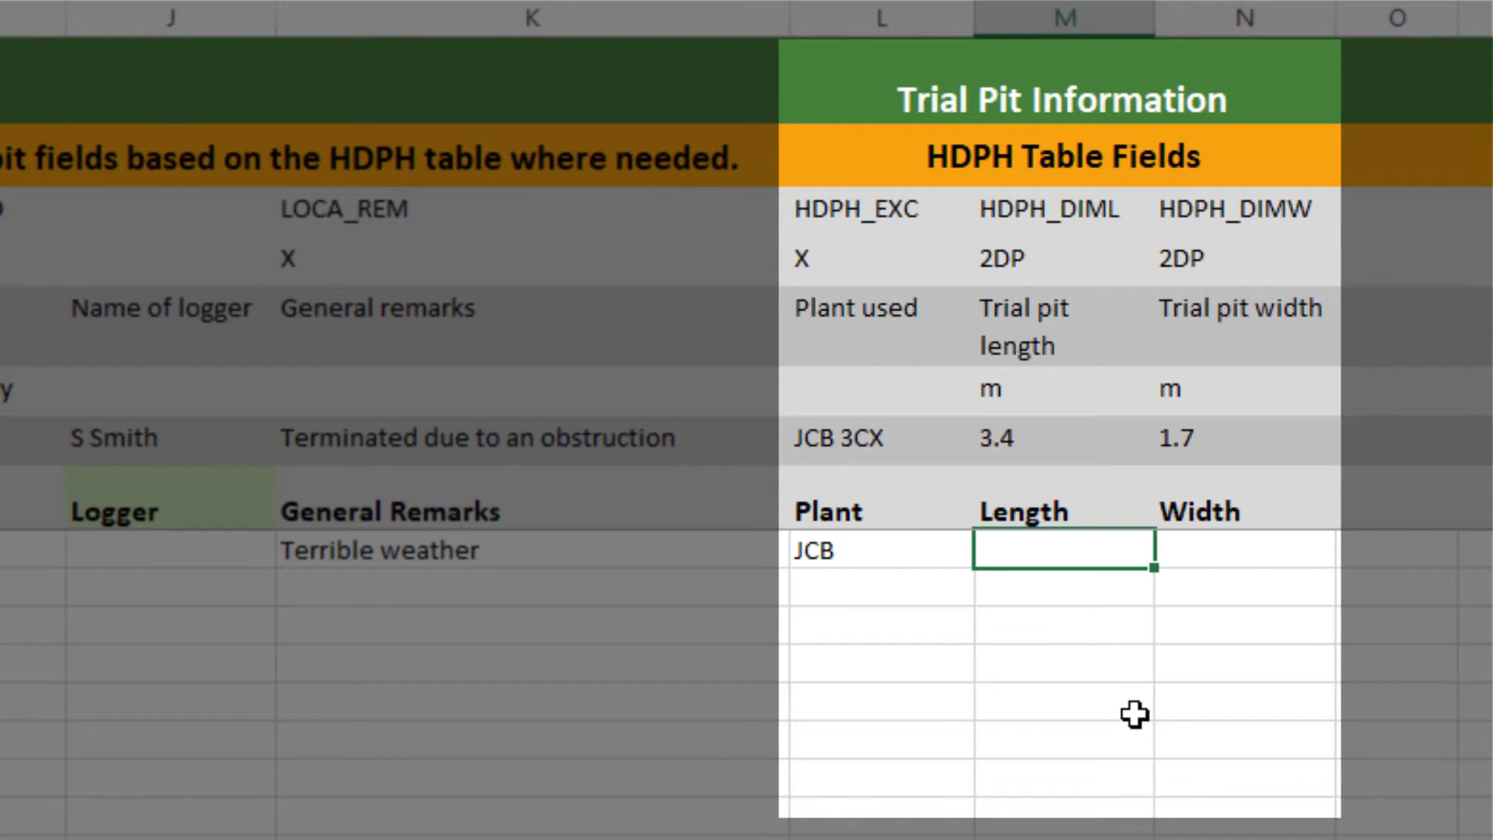
type("2.5")
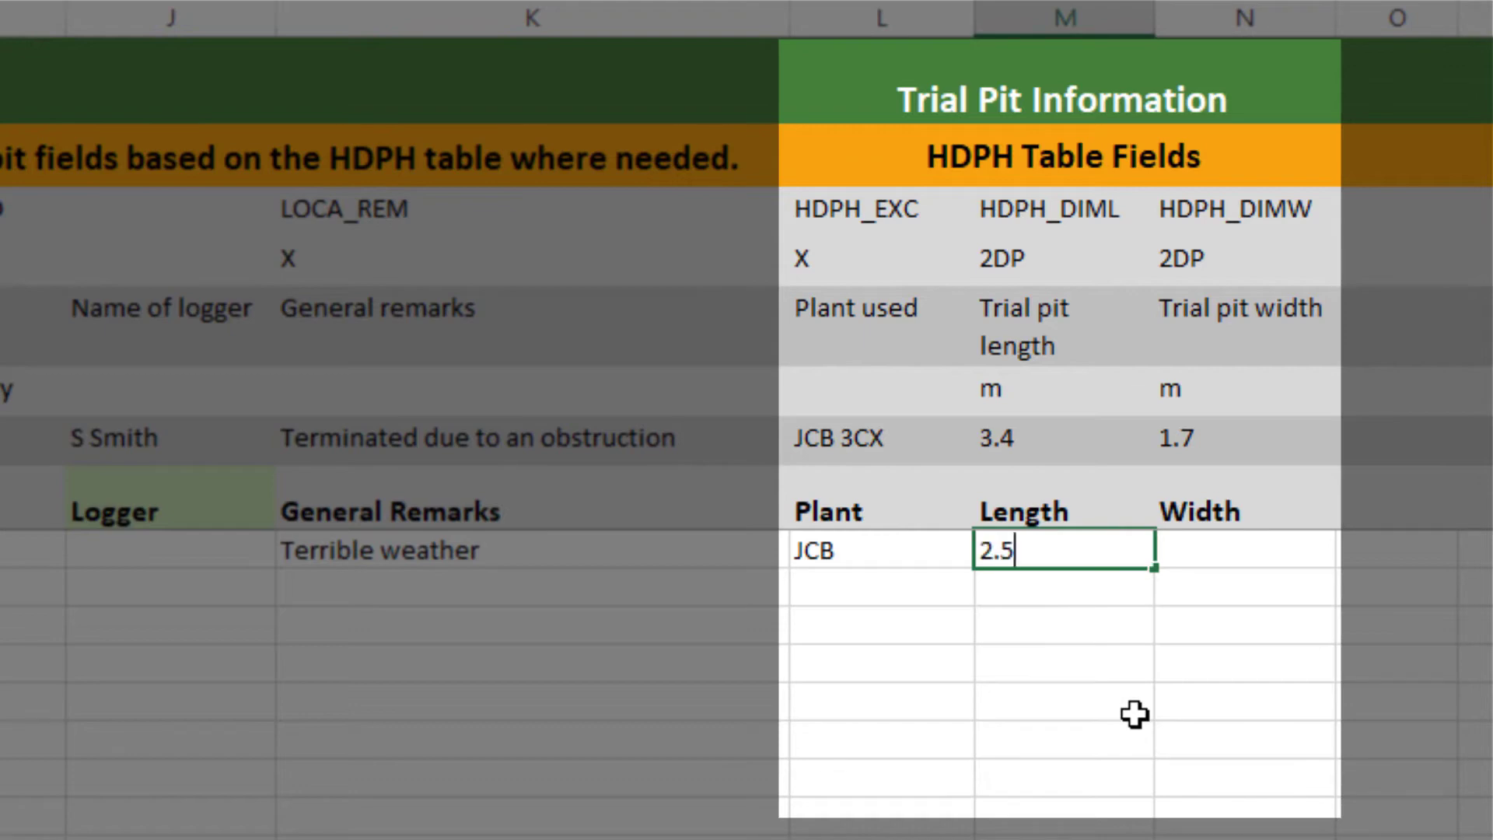
left_click(1213, 552)
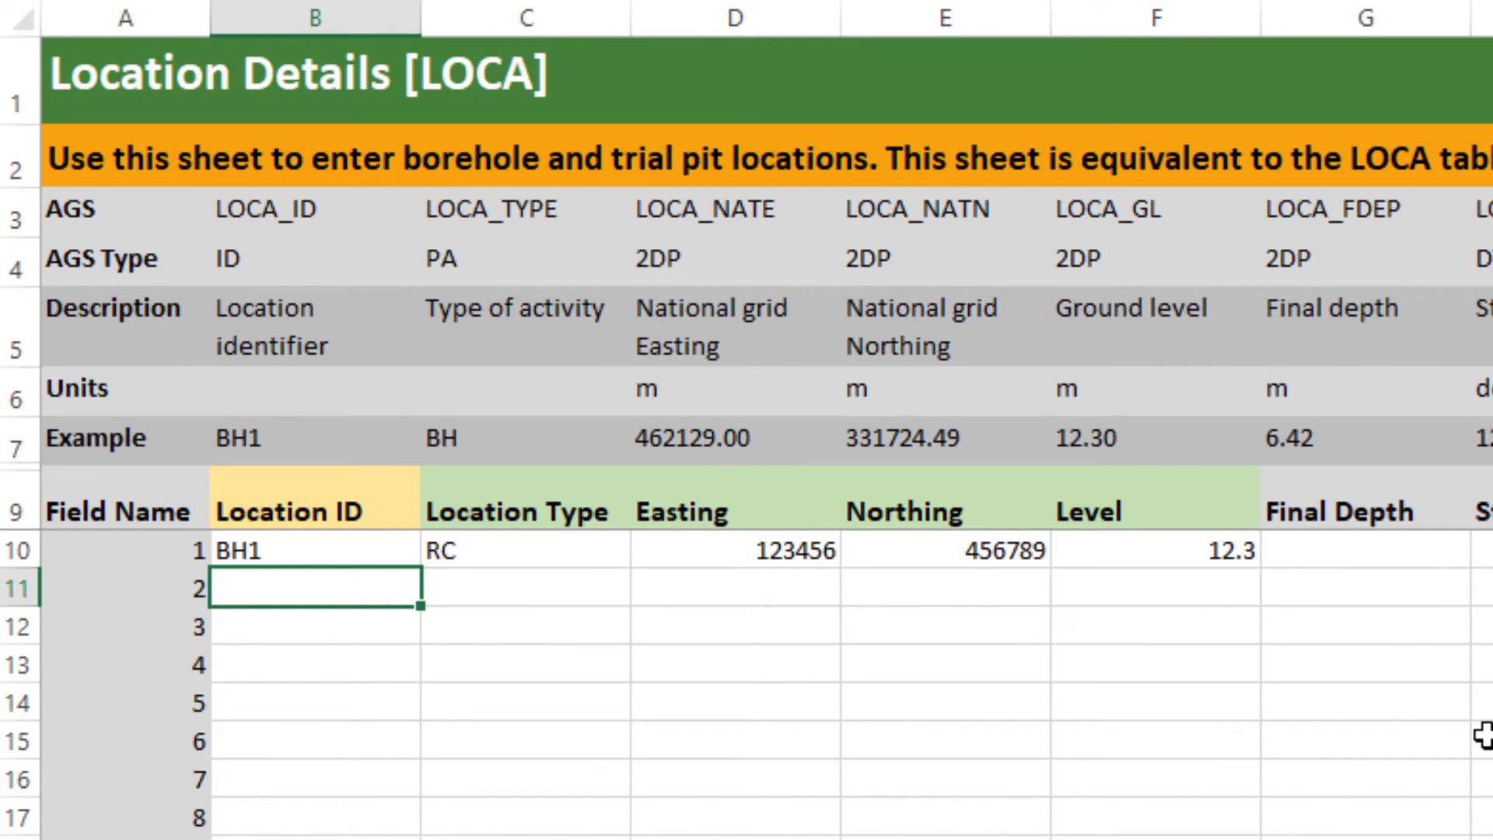
Add second location BH2 with location type RC+CP.
type("BH2")
key("Return")
key("Down")
key("Down")
key("Down")
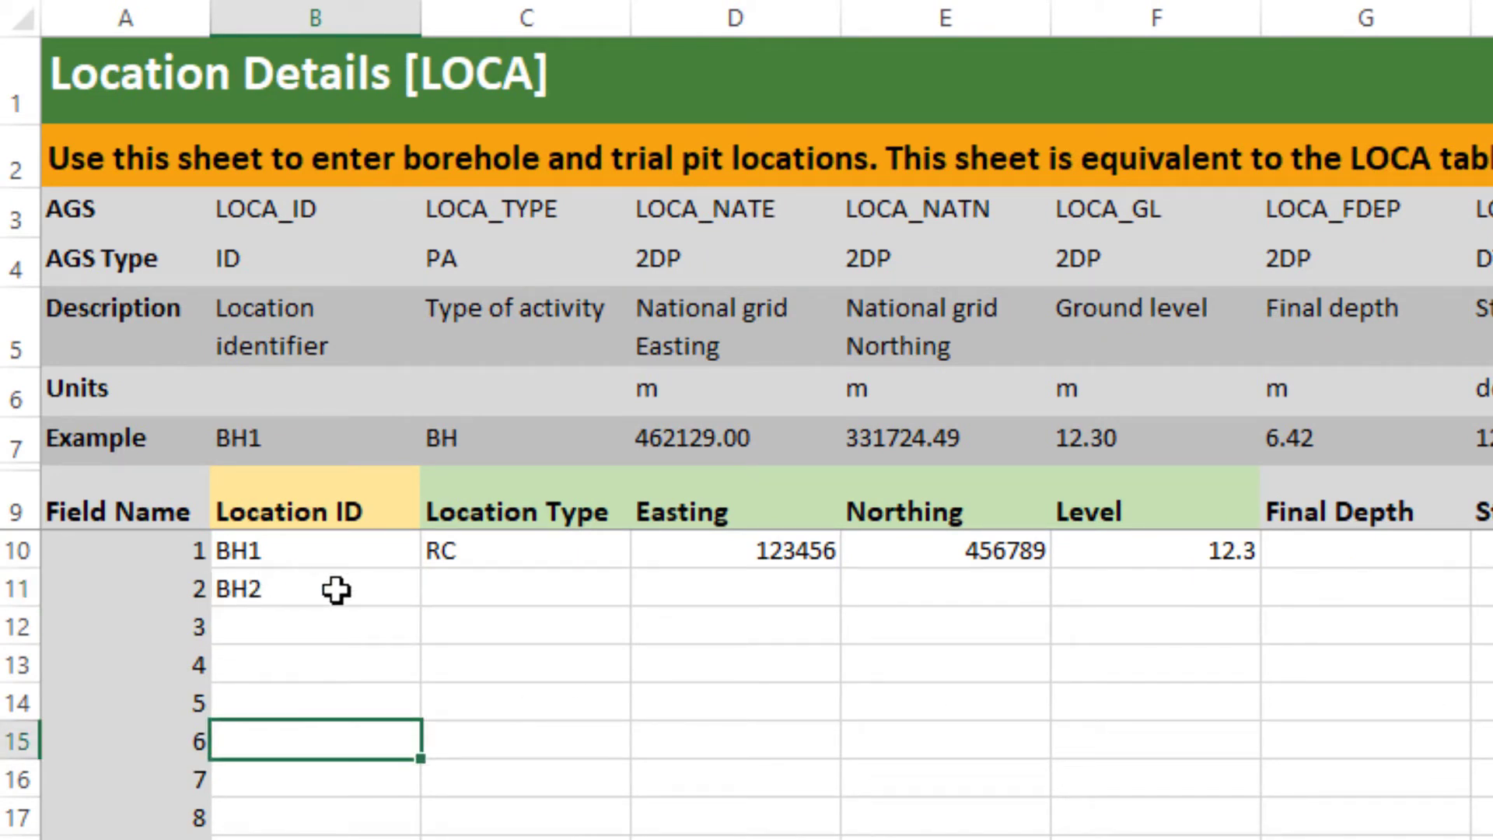
left_click(476, 589)
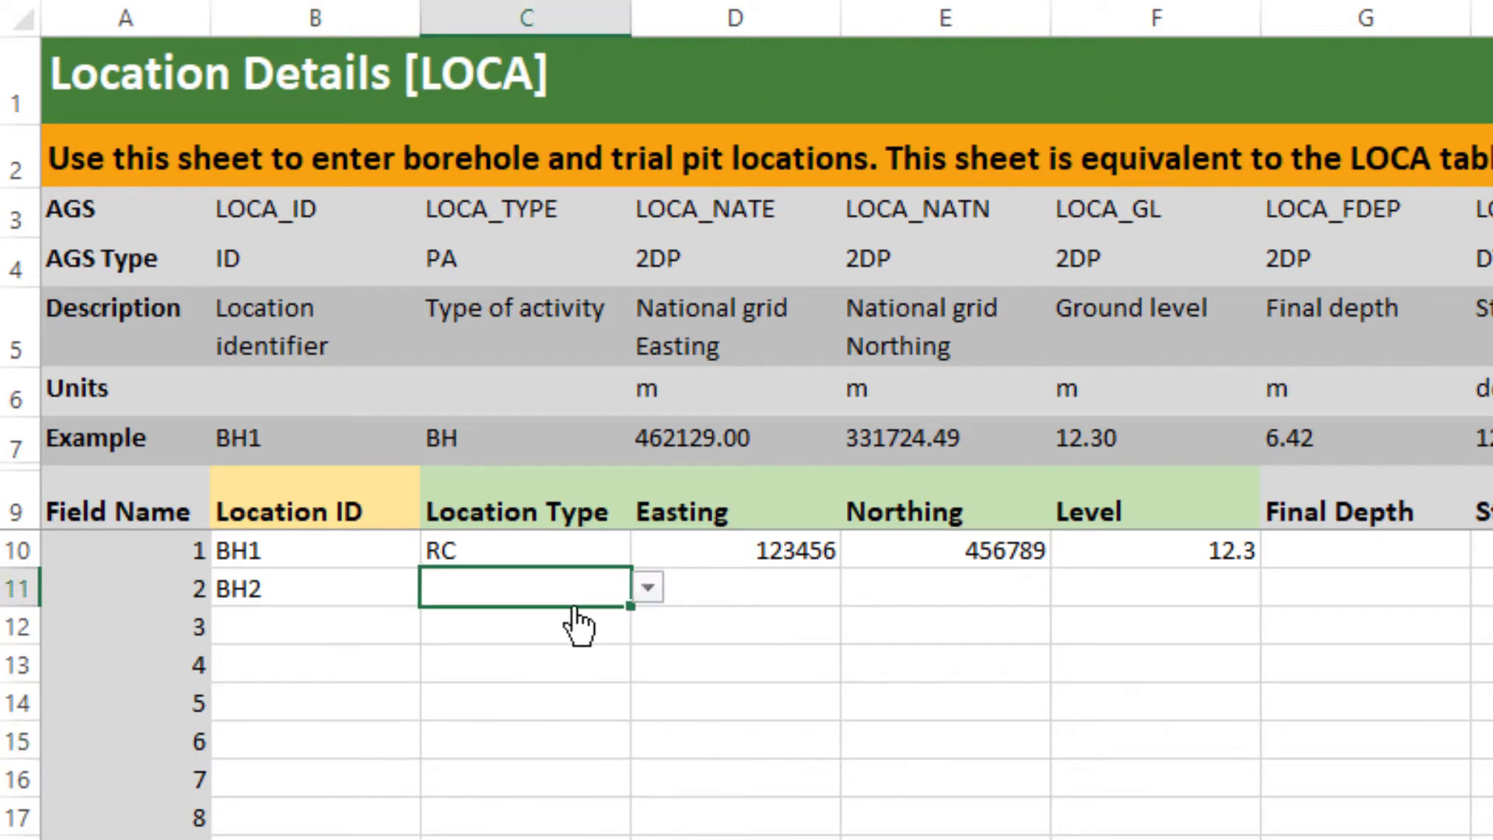
left_click(650, 591)
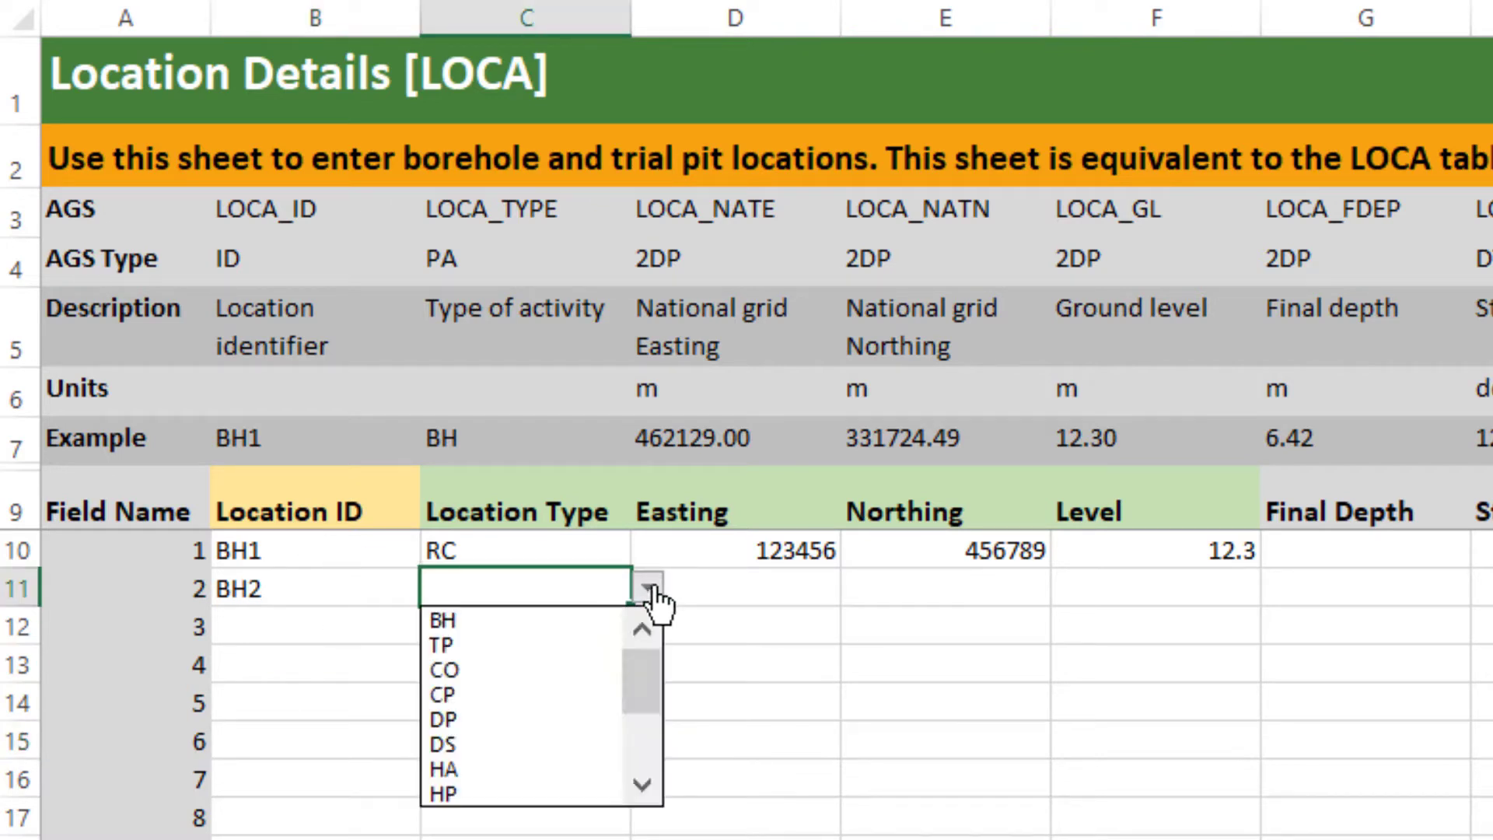
scroll(500, 725, "down", 2)
left_click(500, 728)
Enter BH2's easting 456789, northing 451235 and level 17.5.
left_click(747, 591)
type("456789")
left_click(940, 588)
type("451235")
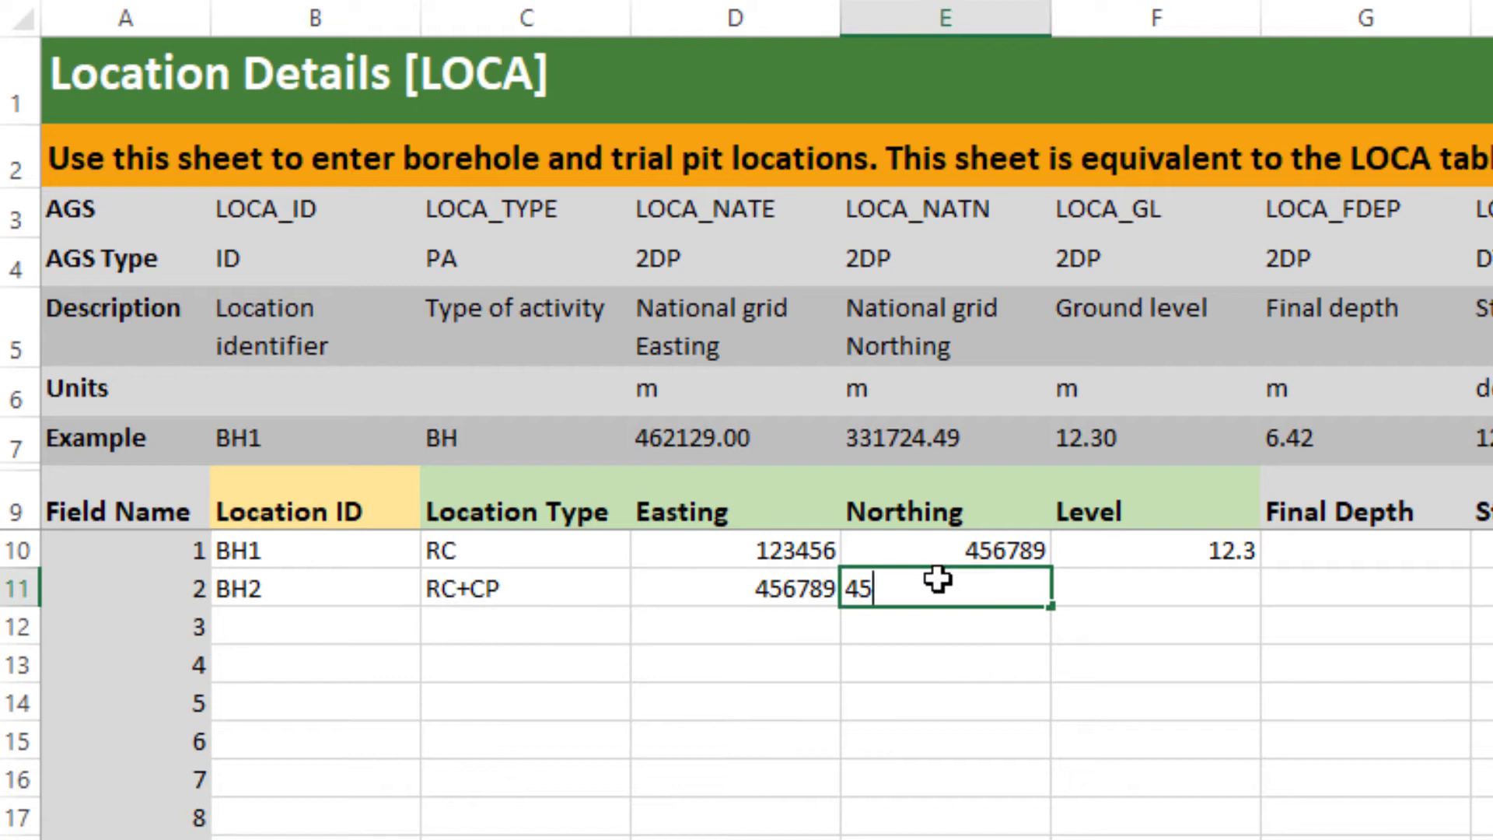
left_click(1225, 593)
type("17.5")
left_click(1482, 702)
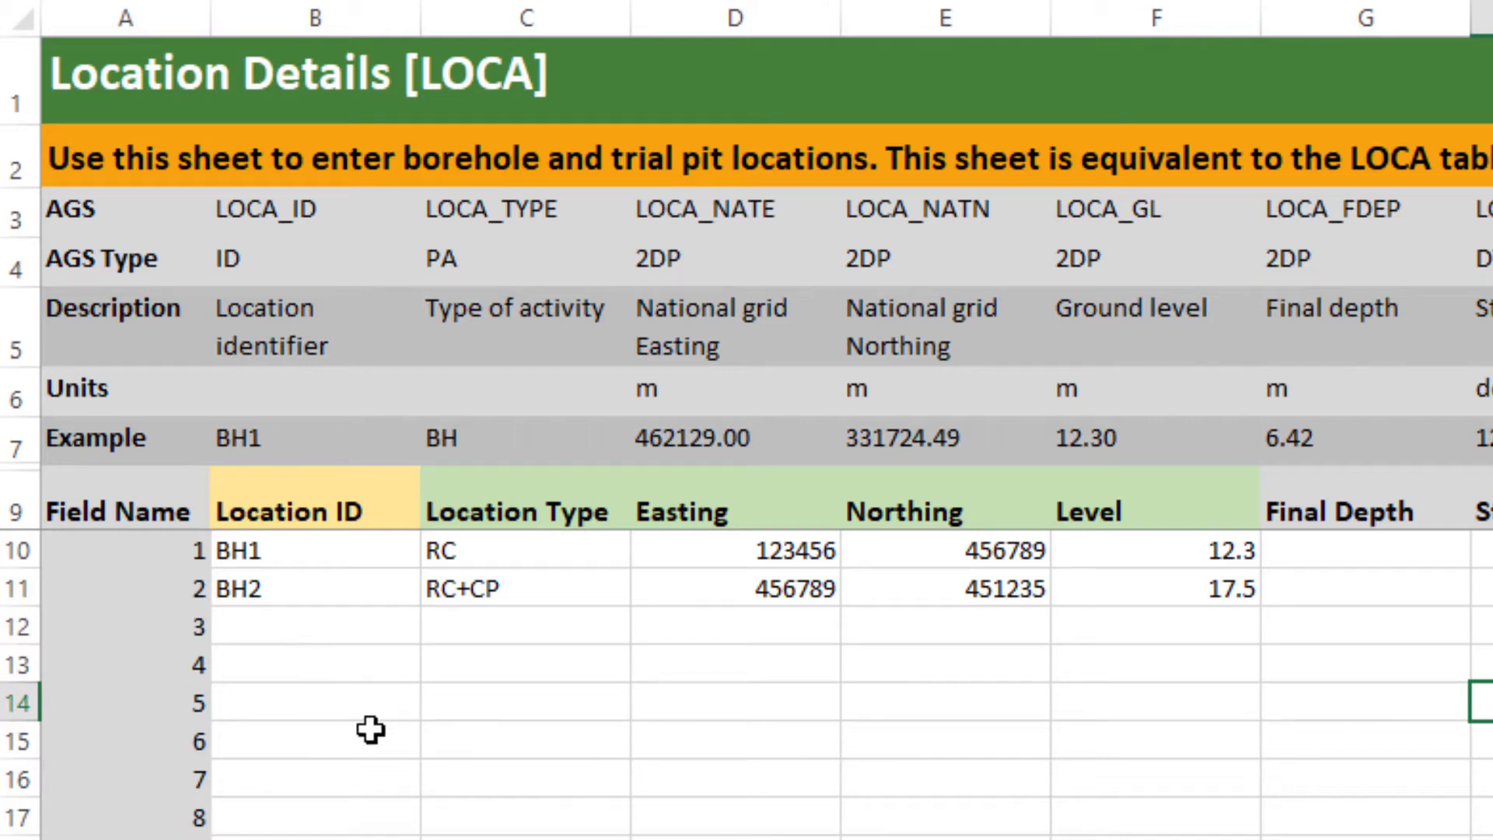
Save the workbook as Groundhog Template Demo.xlsx.
key("ctrl+s")
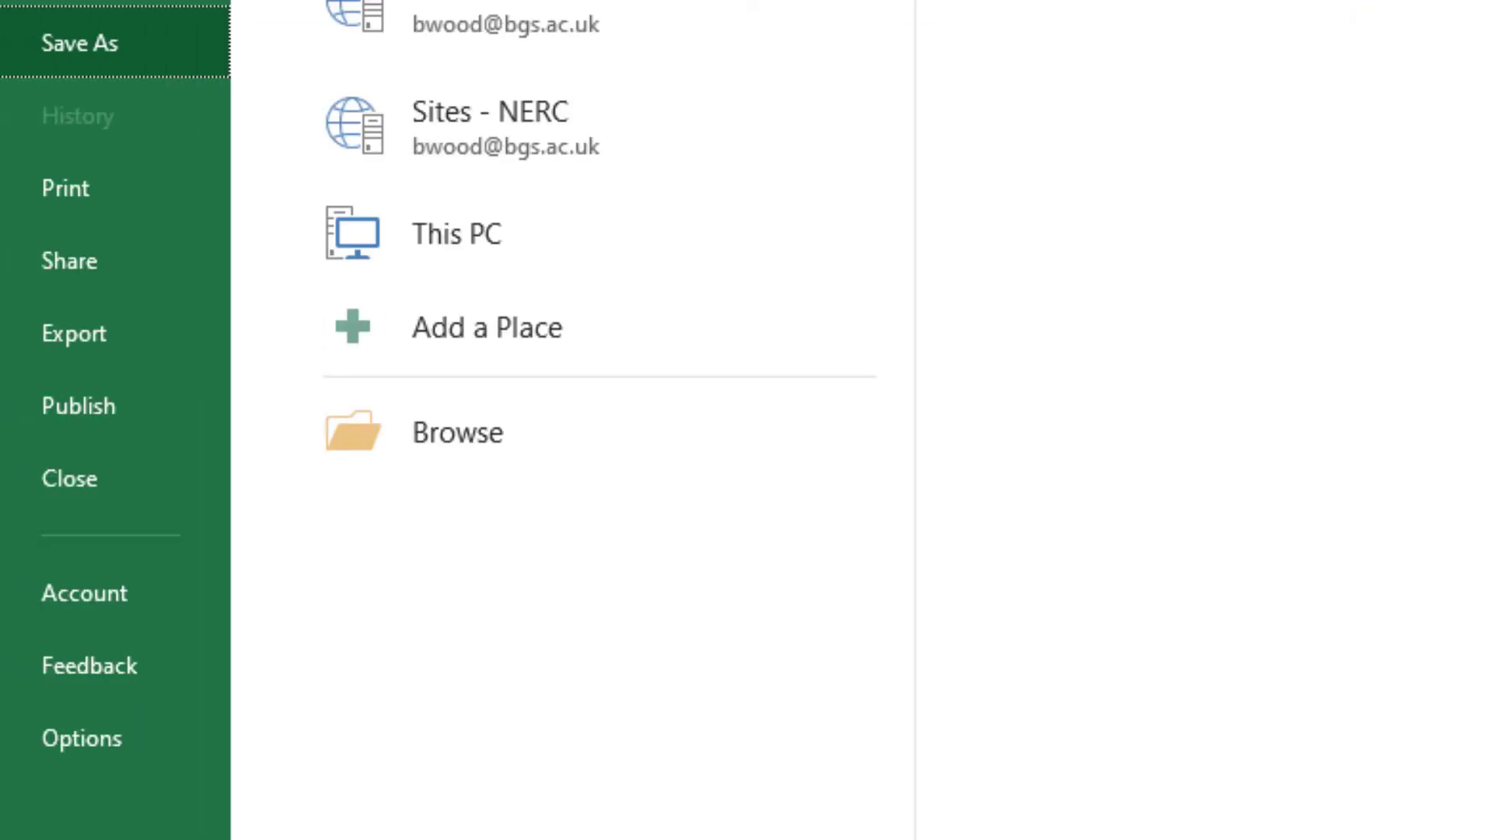
key("F12")
type("Groundhog ")
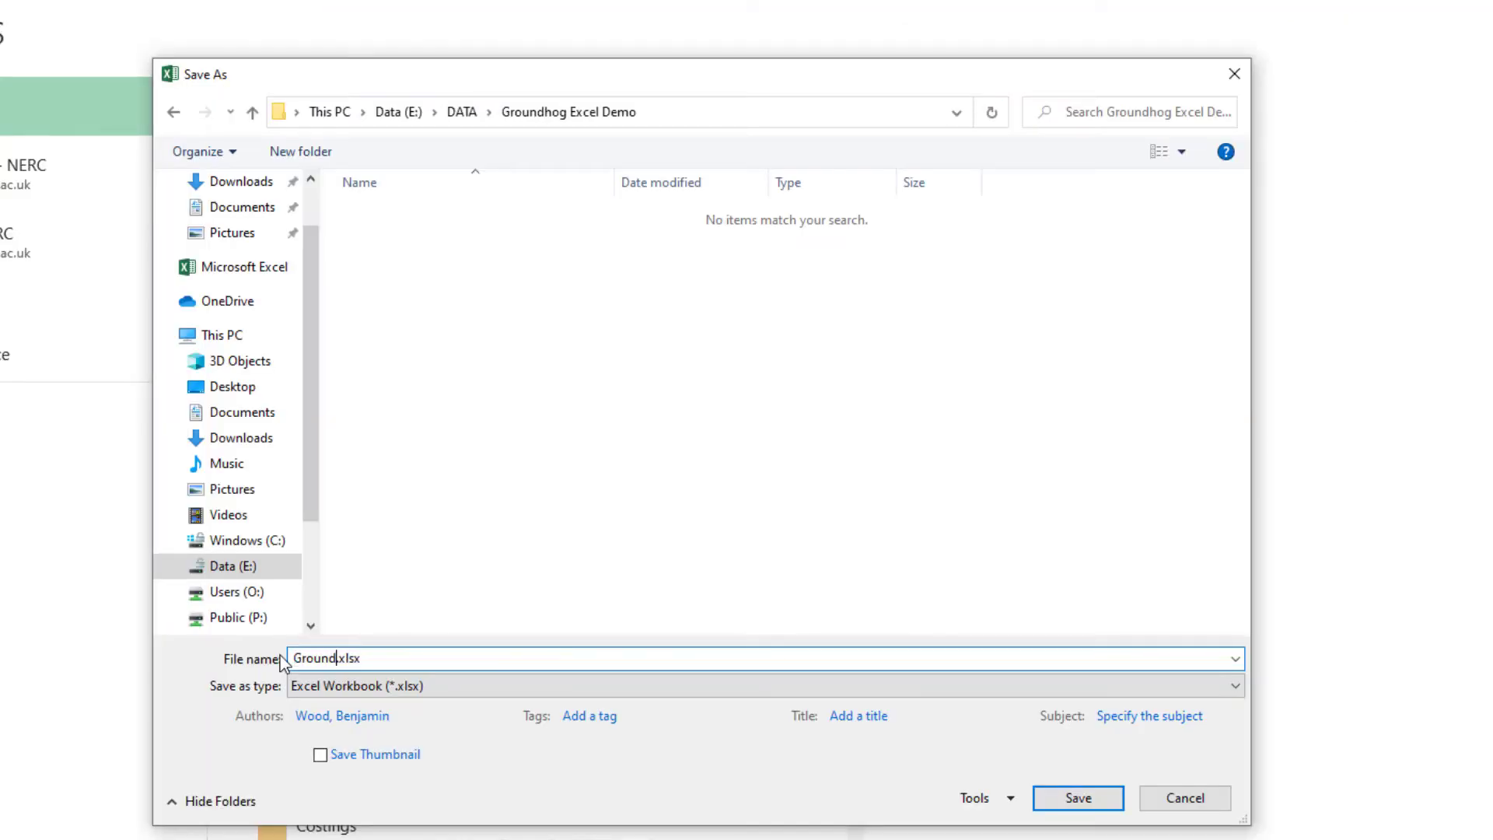
type("Template Demo")
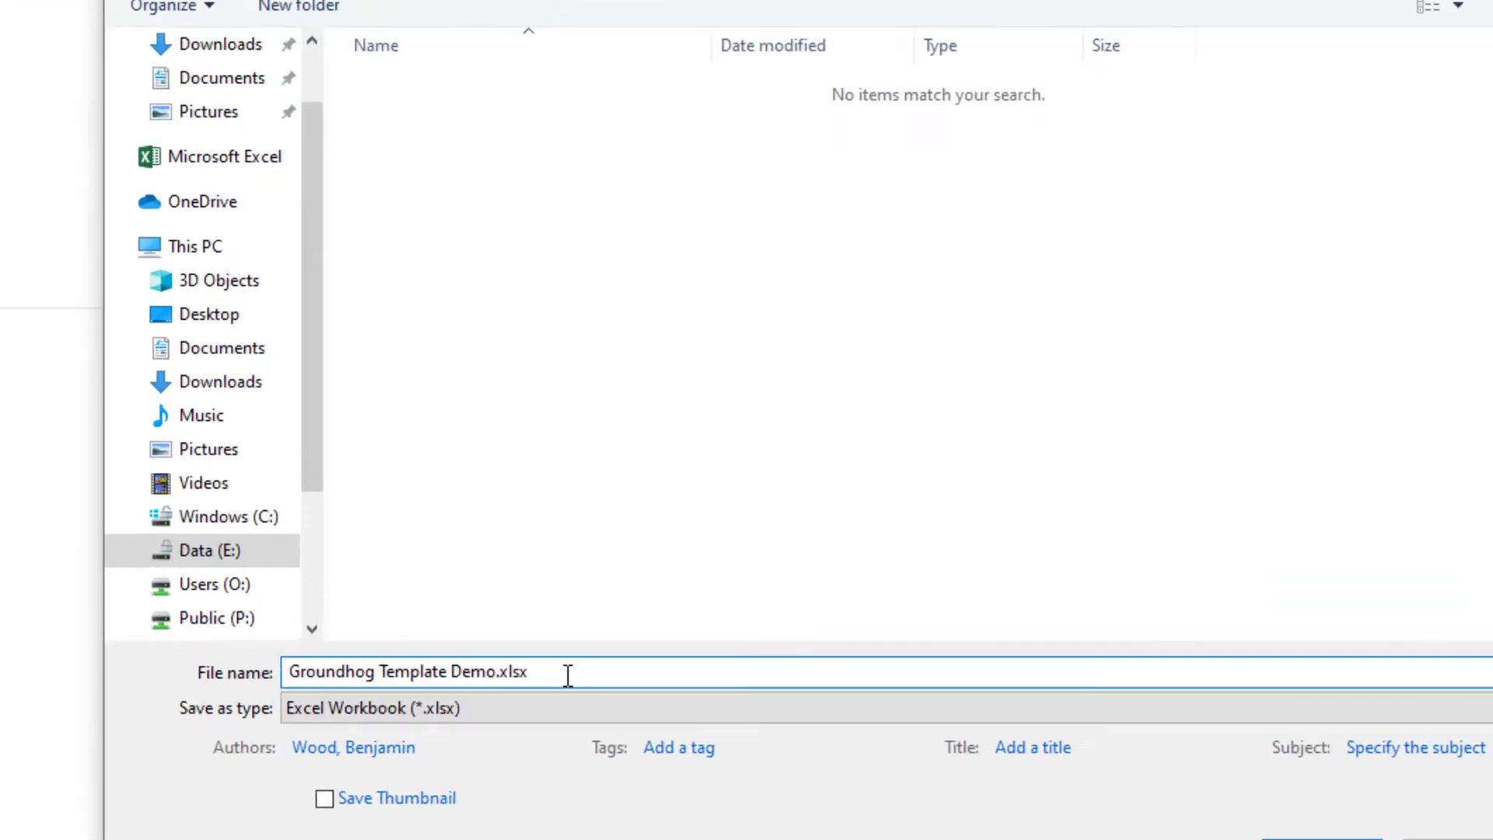
left_click_drag(529, 673, 493, 673)
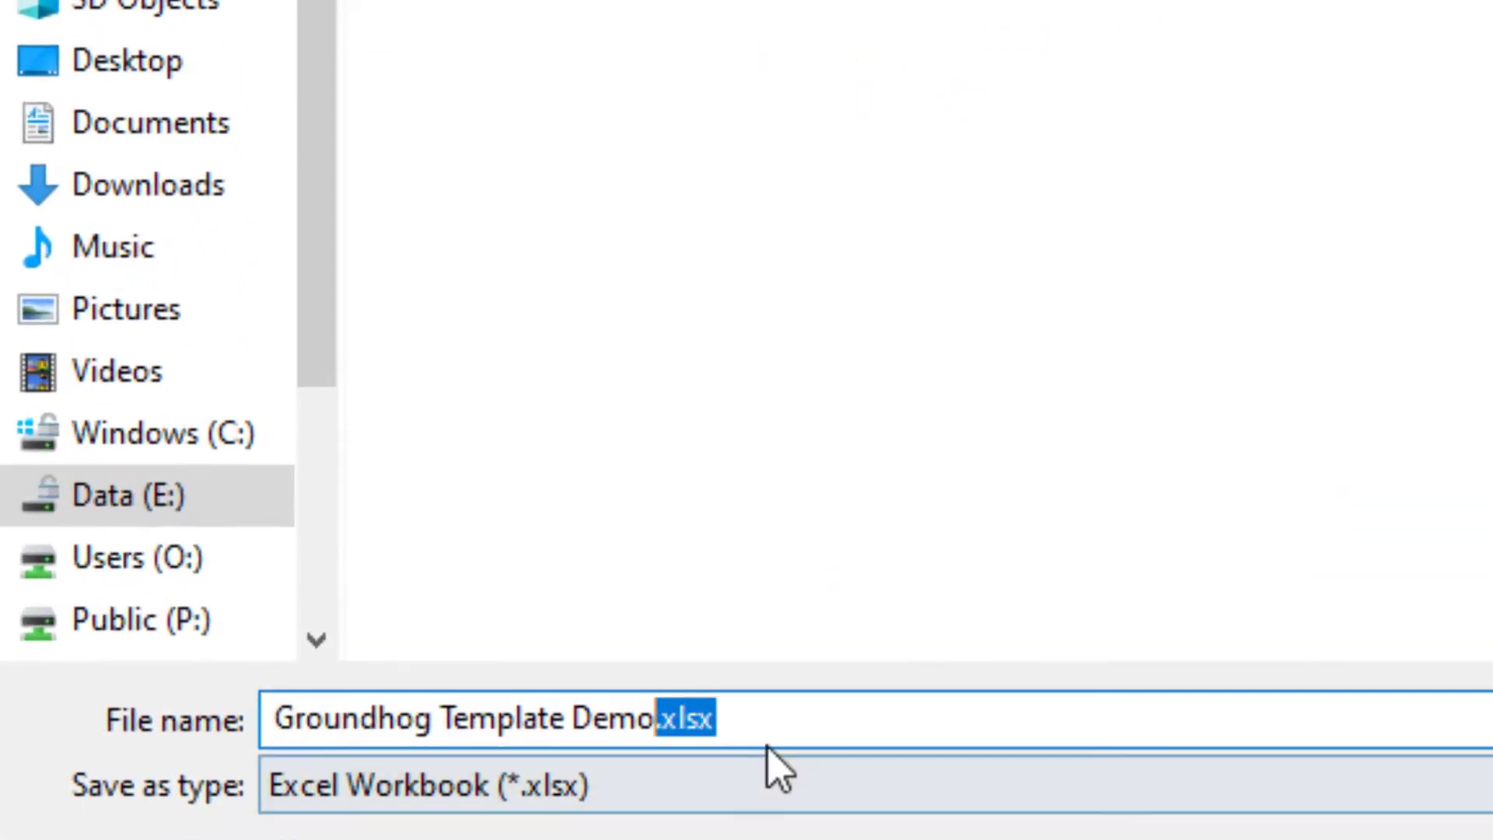
left_click(814, 720)
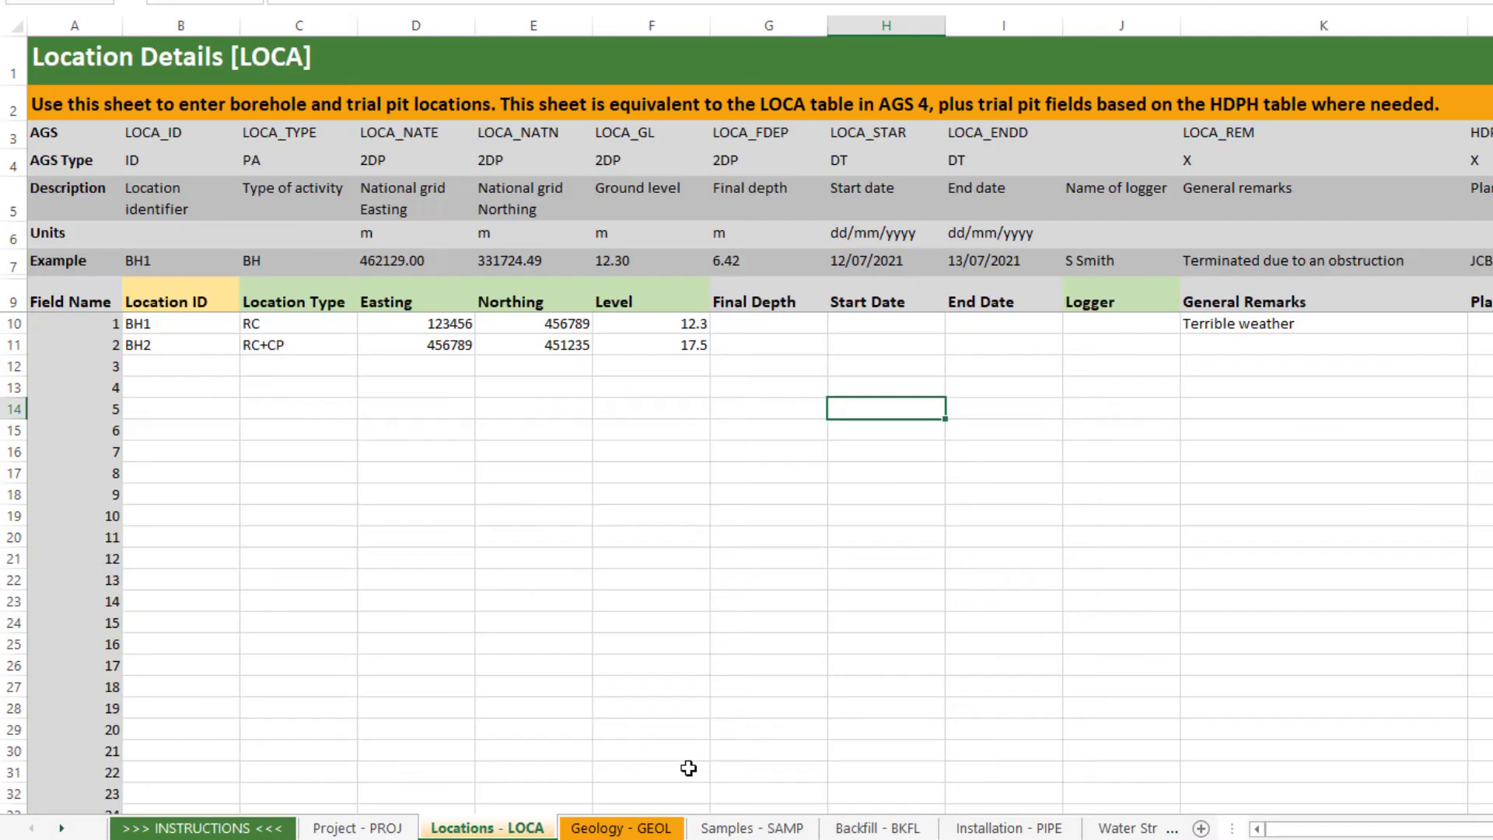
On the Geology - GEOL sheet, pick BH1 as the first record's Location ID.
left_click(637, 828)
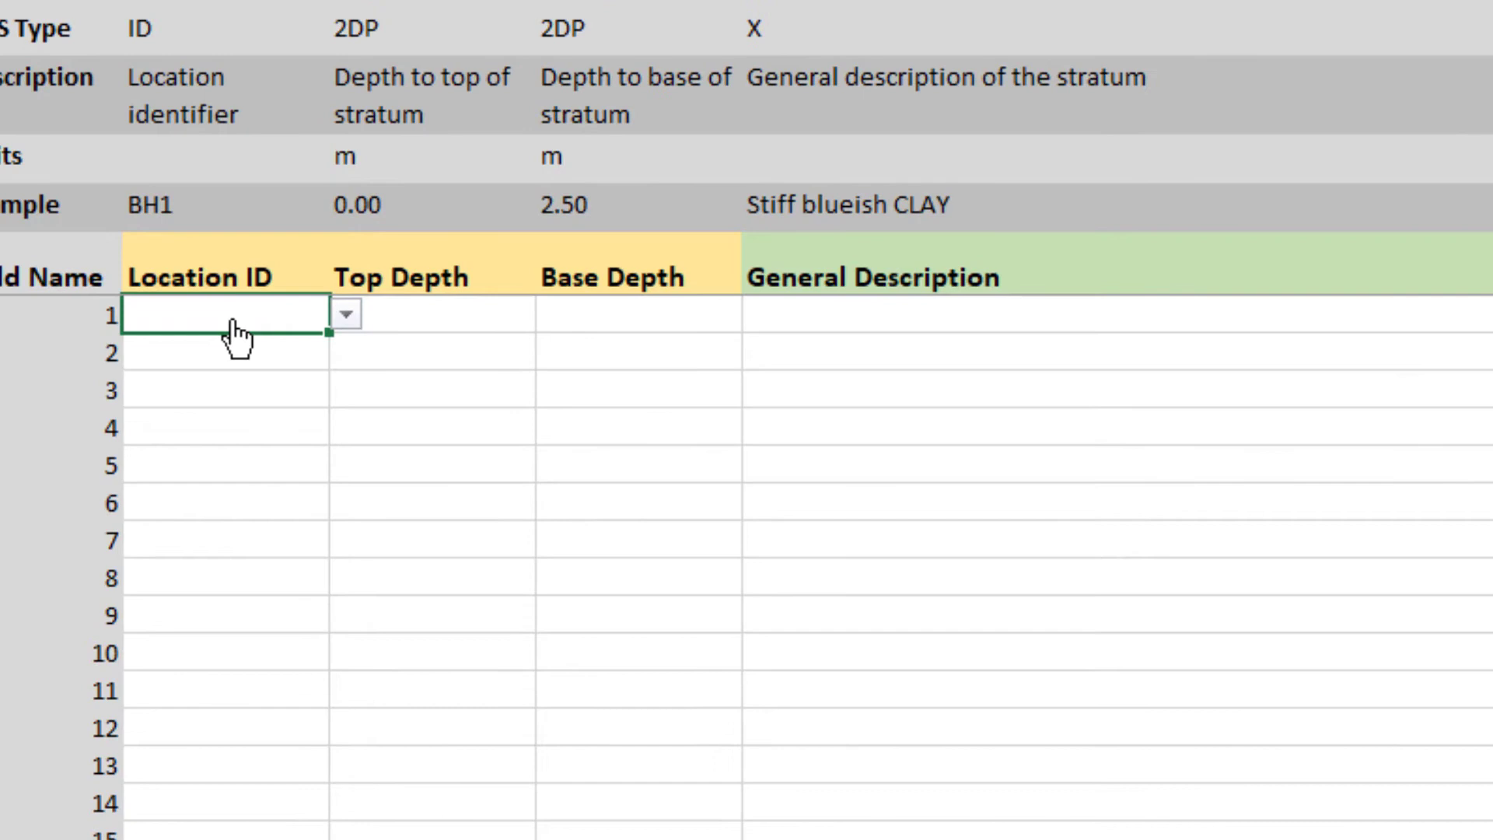
key("alt+Down")
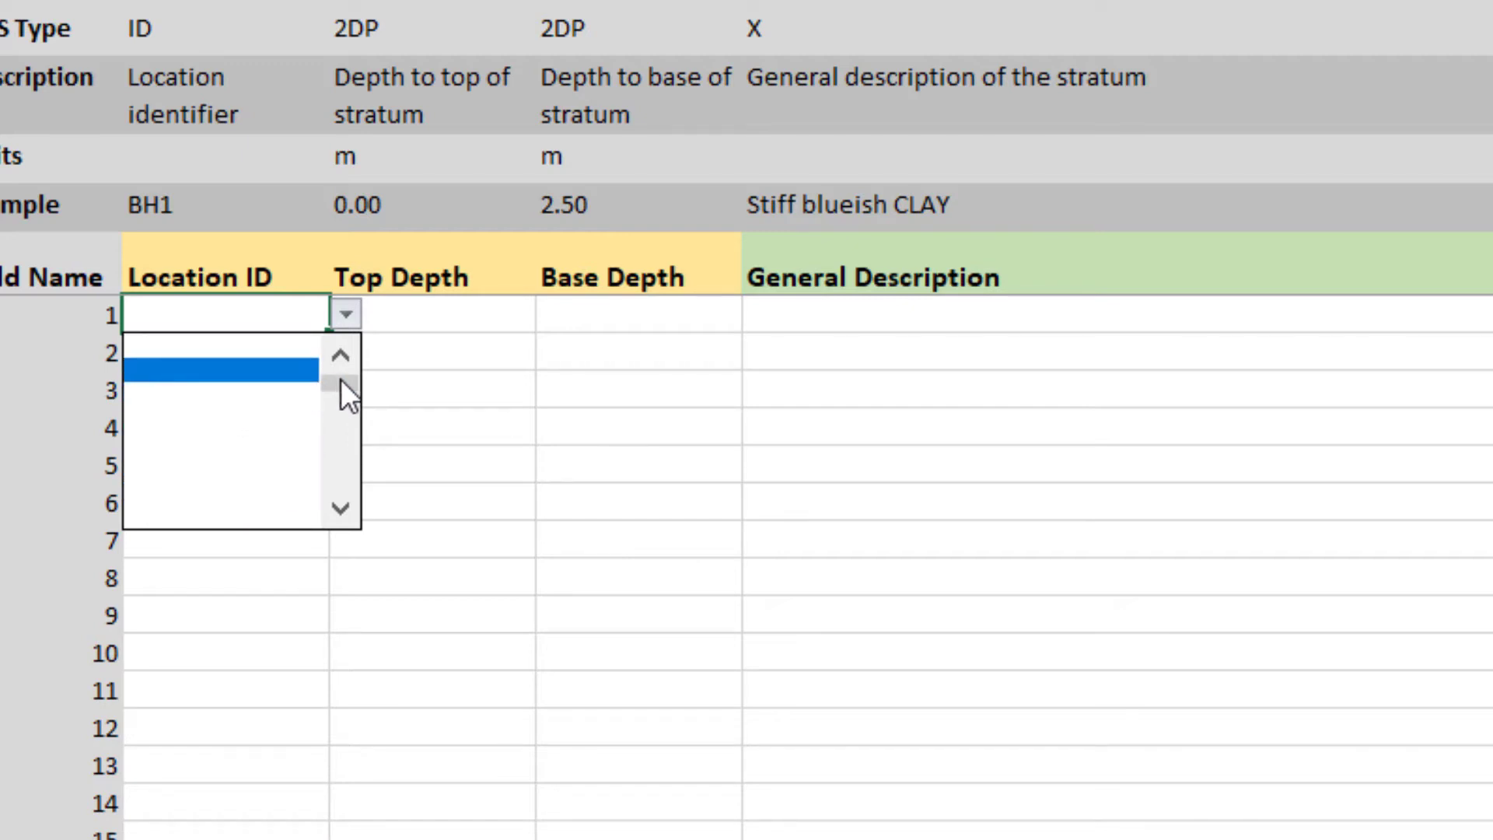
scroll(347, 380, "up", 1)
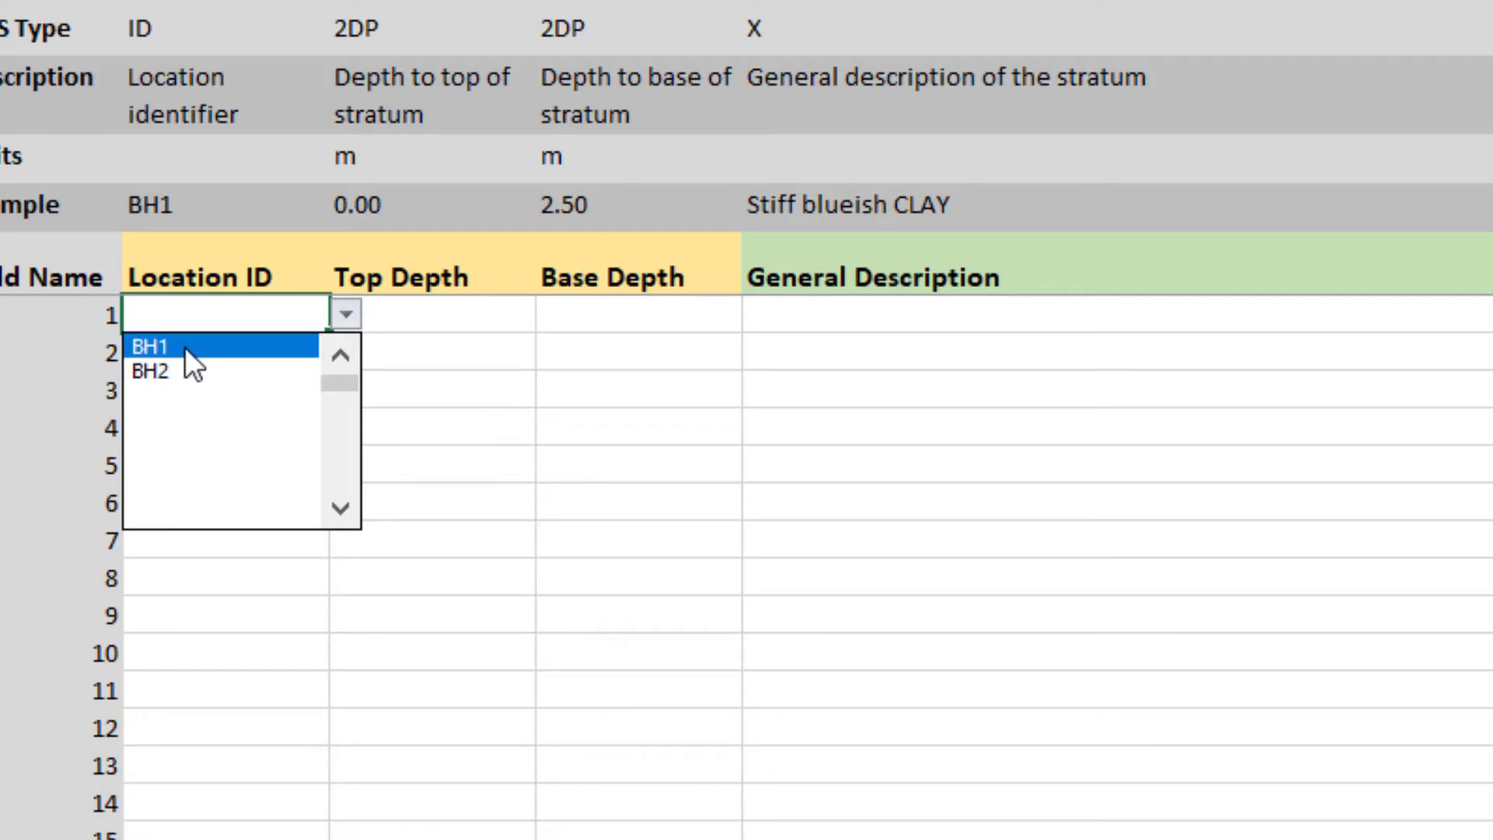
left_click(227, 346)
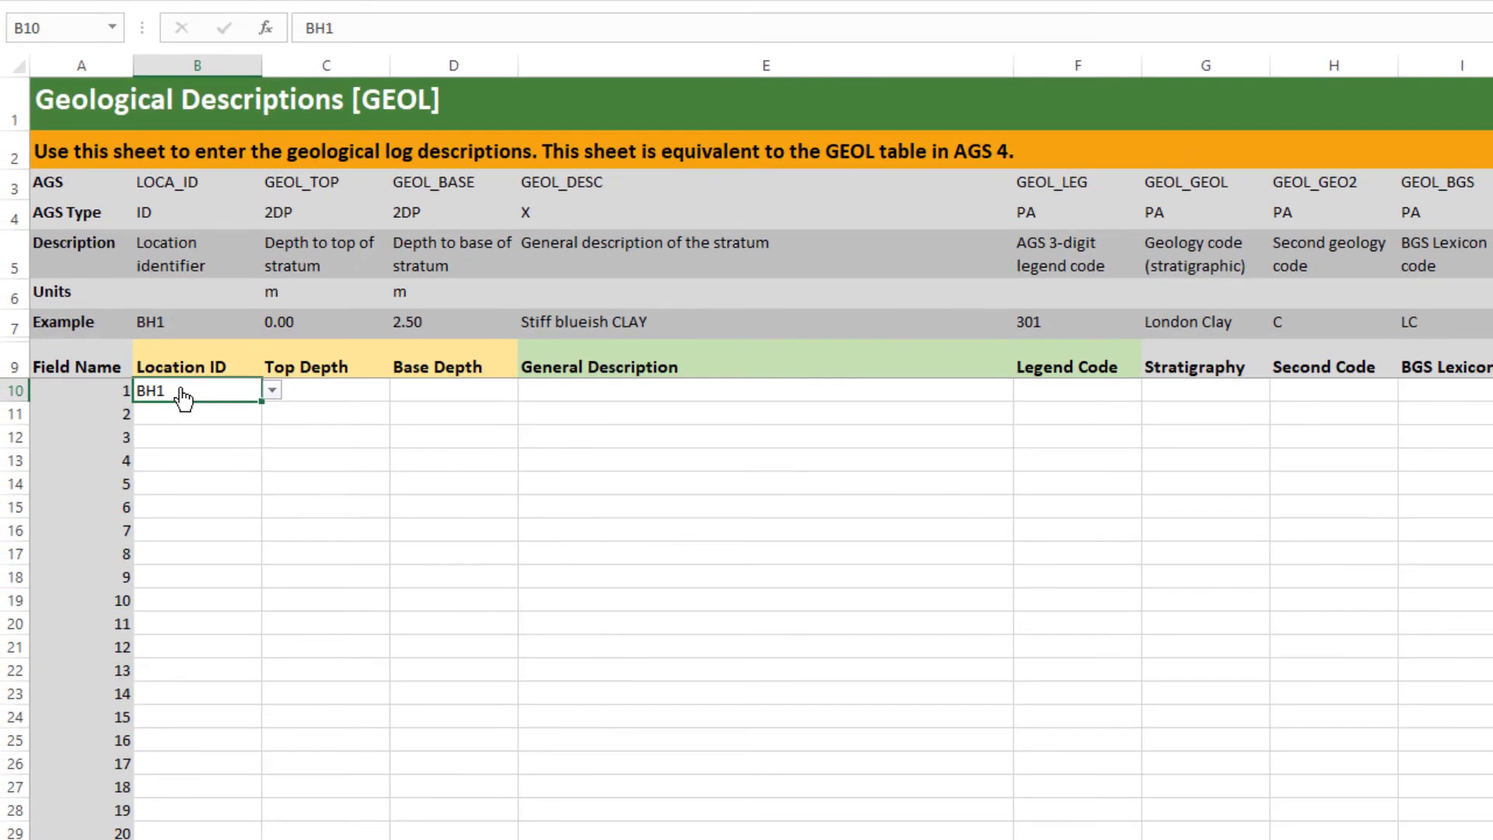
Test validation by entering invalid Location ID 'dsdskjhd' and accepting the warning.
key("alt+Down")
key("Escape")
left_click(358, 28)
type("dsdskjhd")
left_click(352, 459)
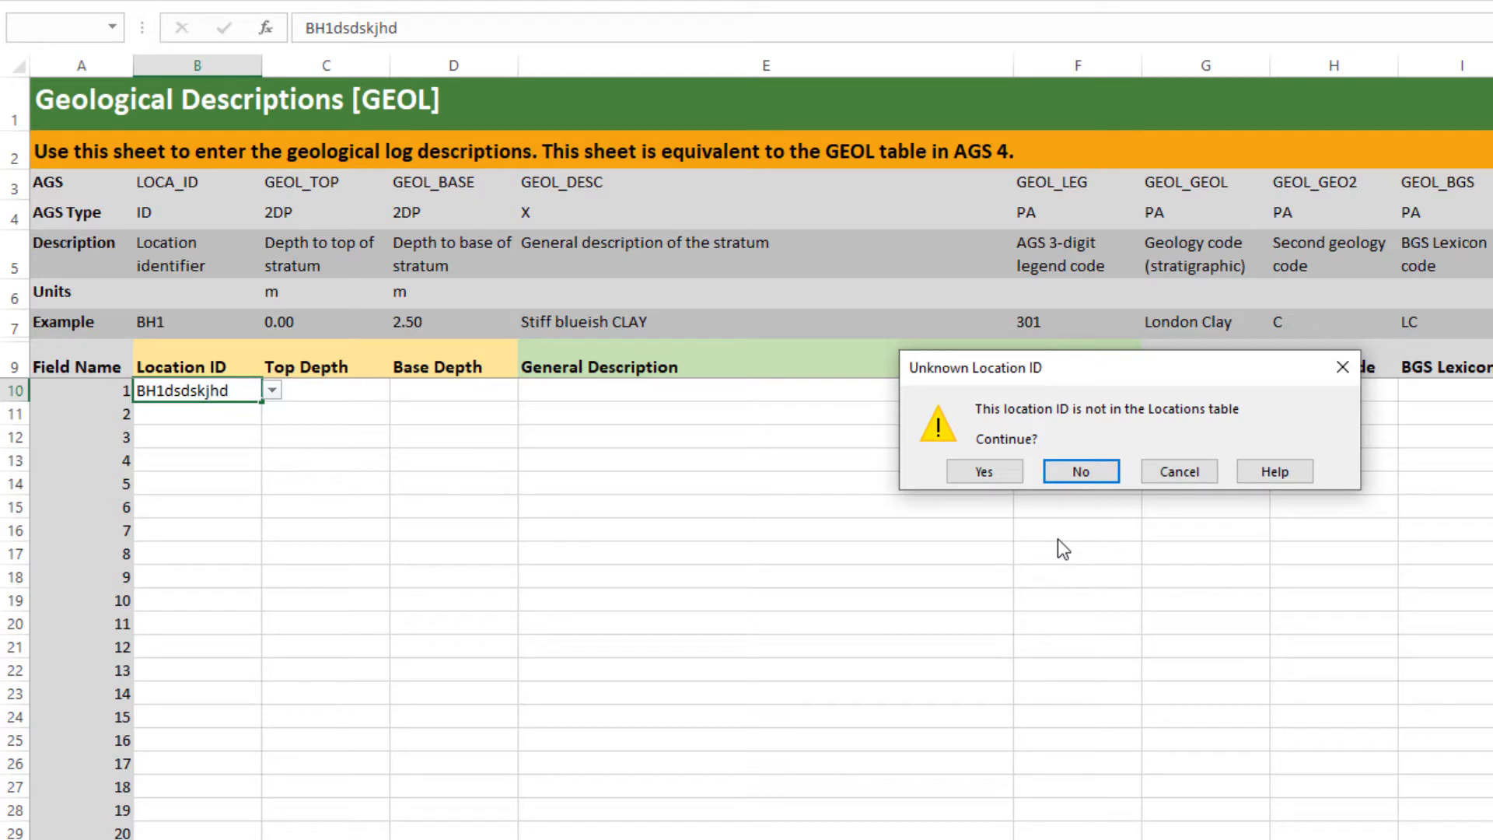
left_click(1014, 469)
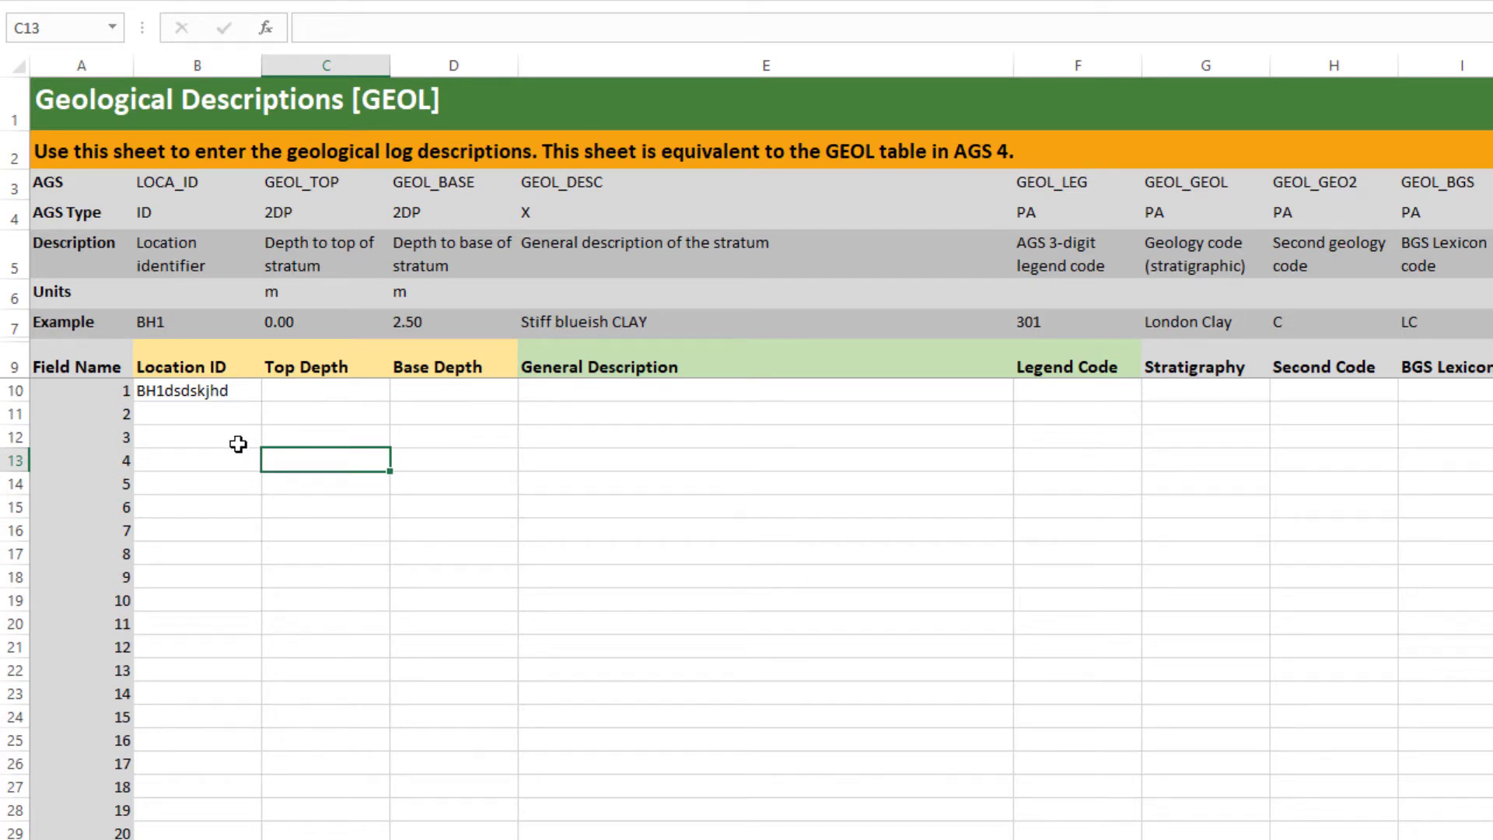
Replace the invalid Location ID with BH1 from the dropdown list.
left_click(243, 390)
left_click(272, 391)
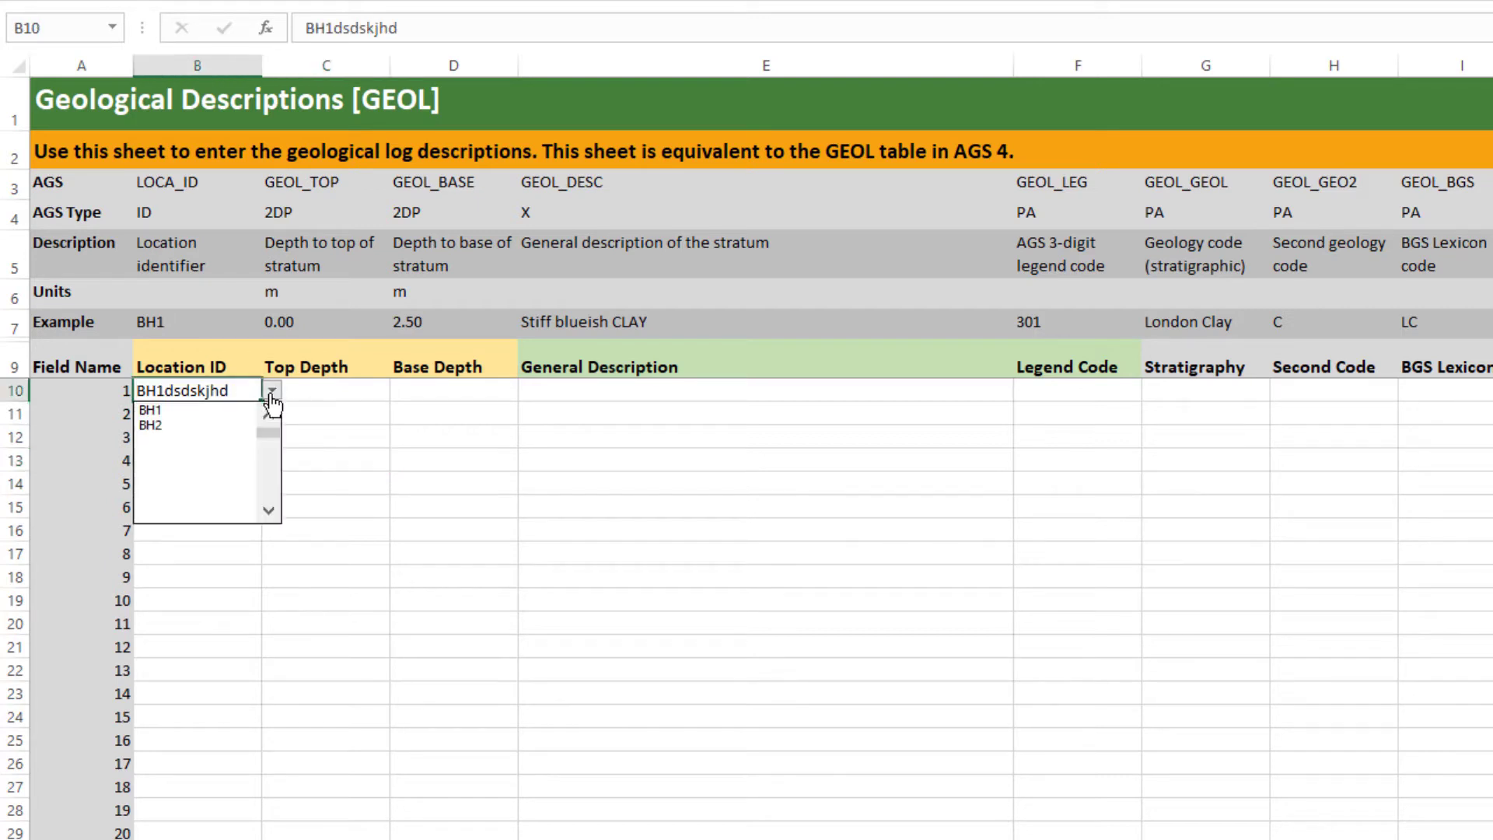
left_click(162, 409)
key("Tab")
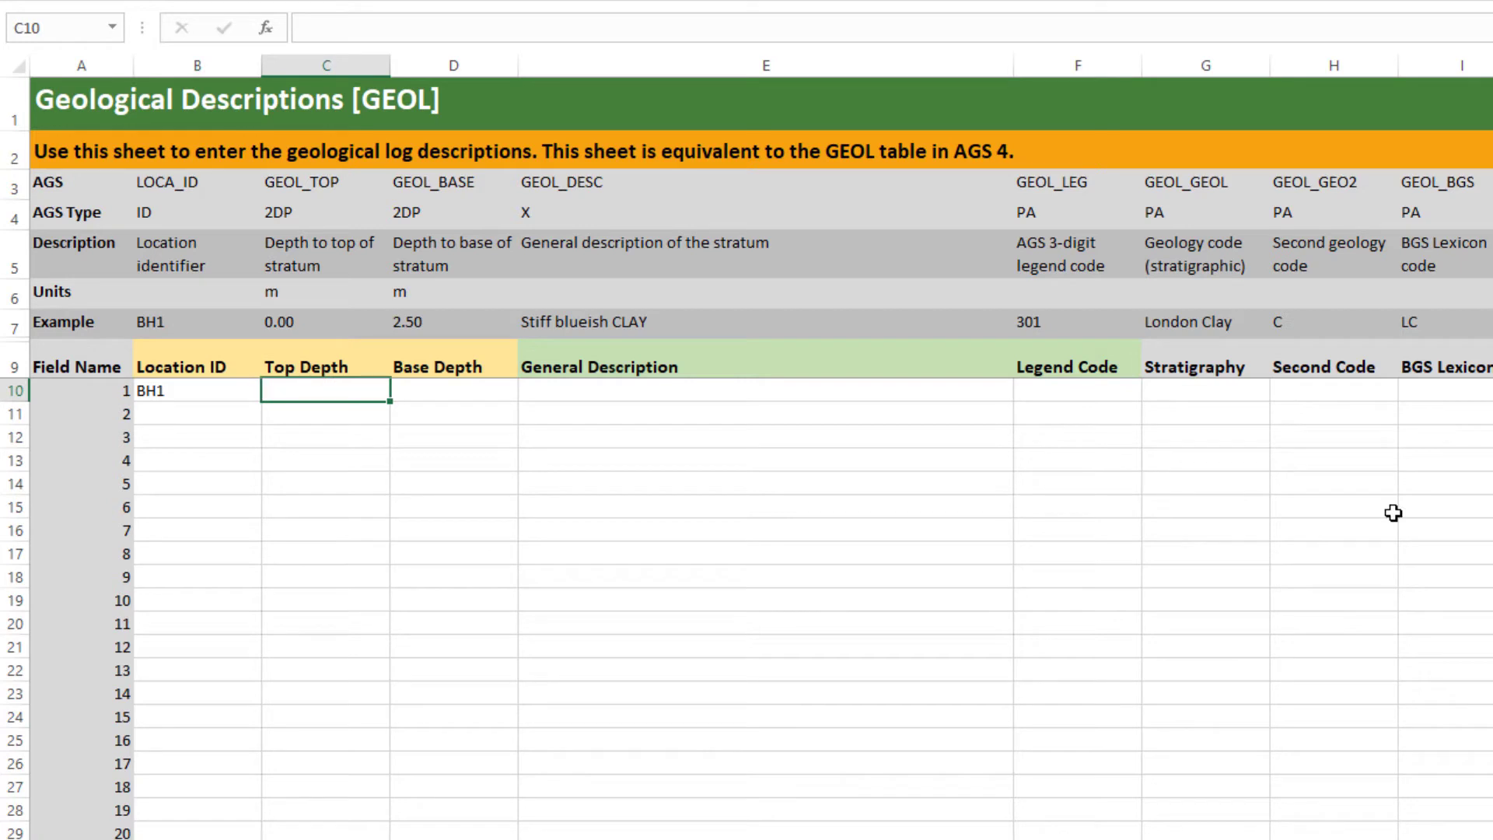
Give the BH1 geology record top depth 0 and base depth 2.5.
type("0")
left_click(427, 390)
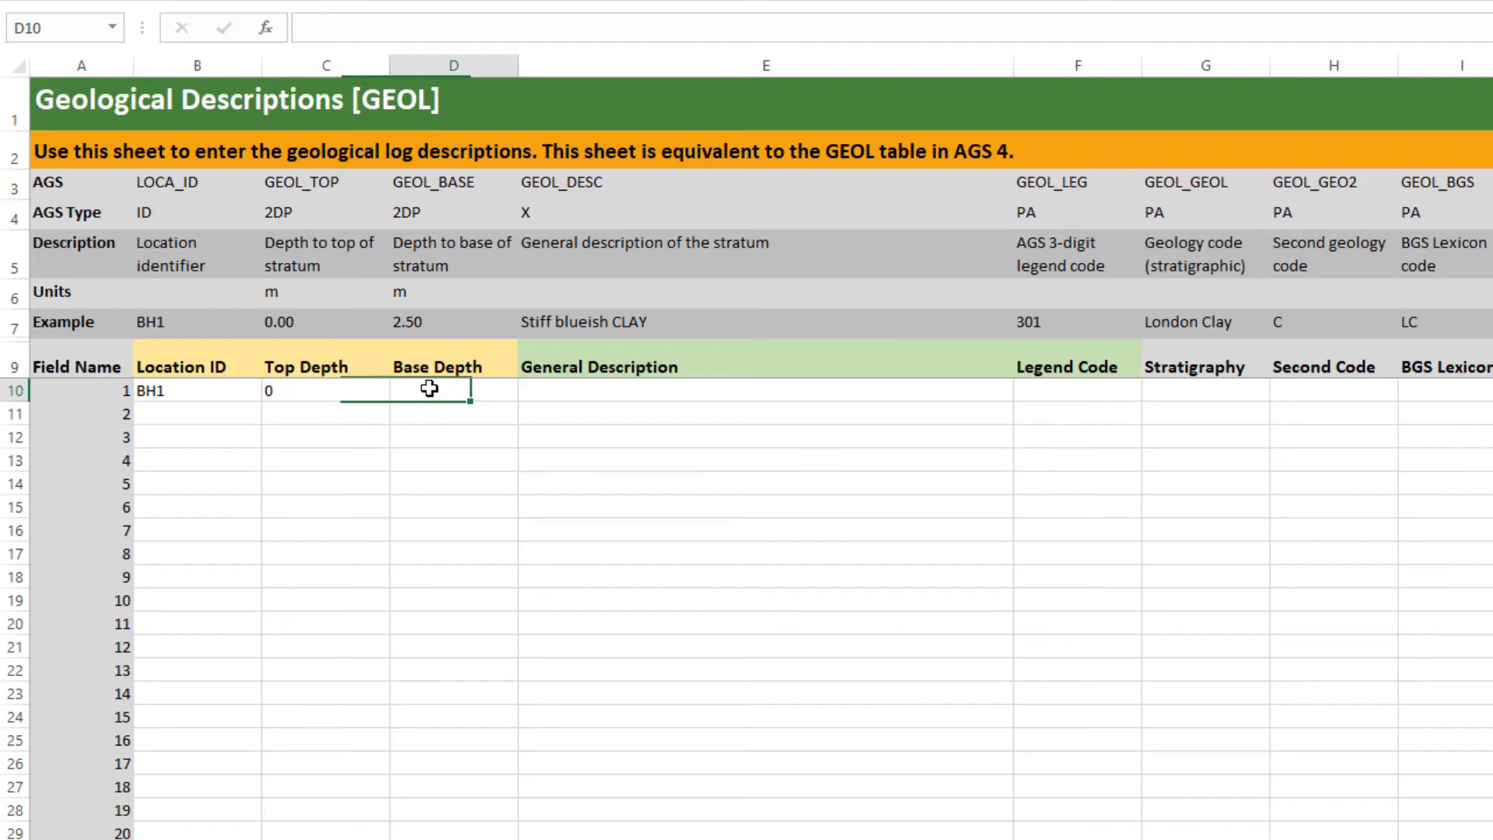
type("2")
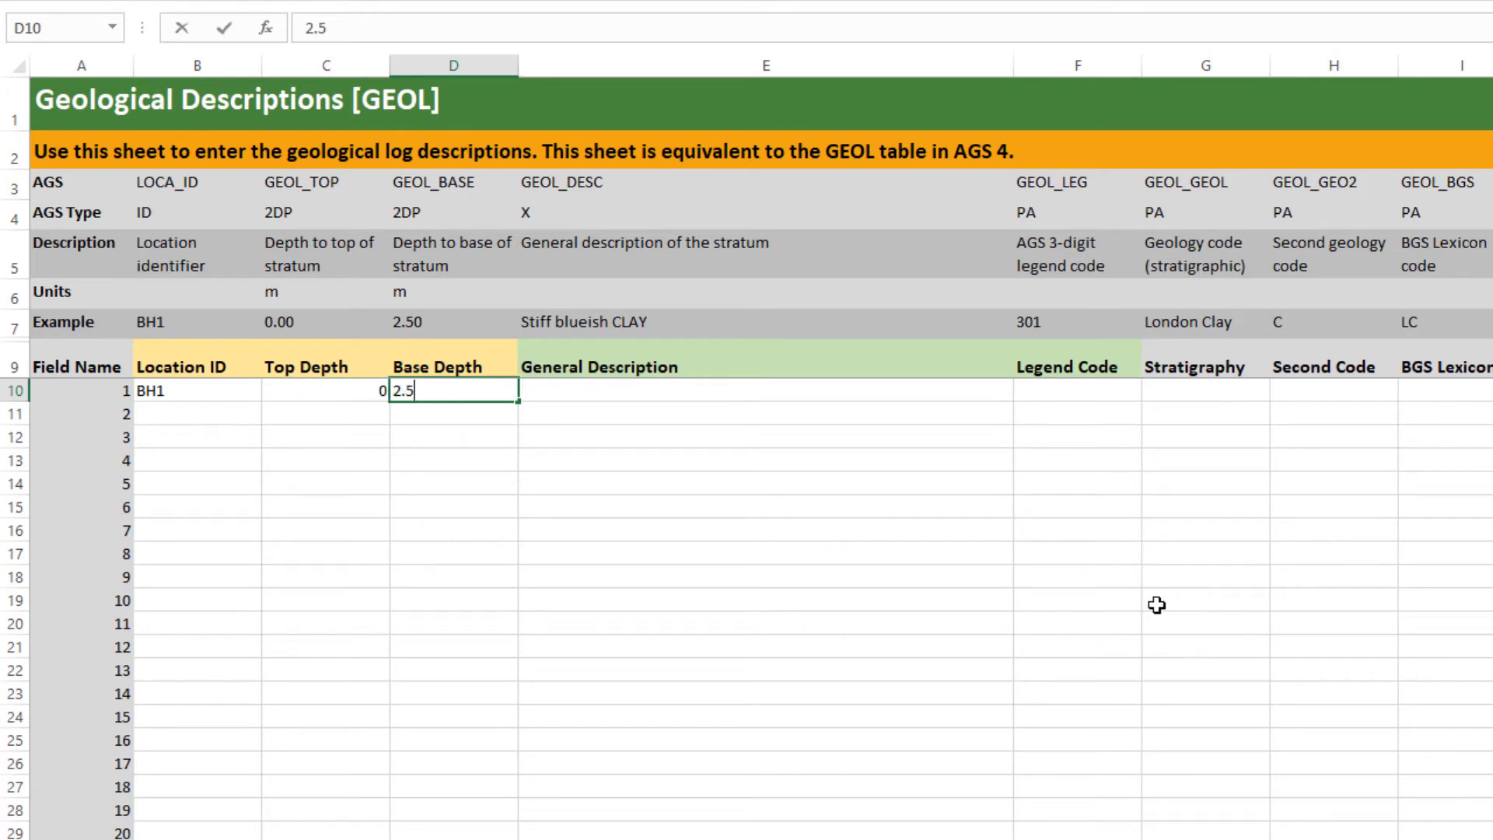
type(".5")
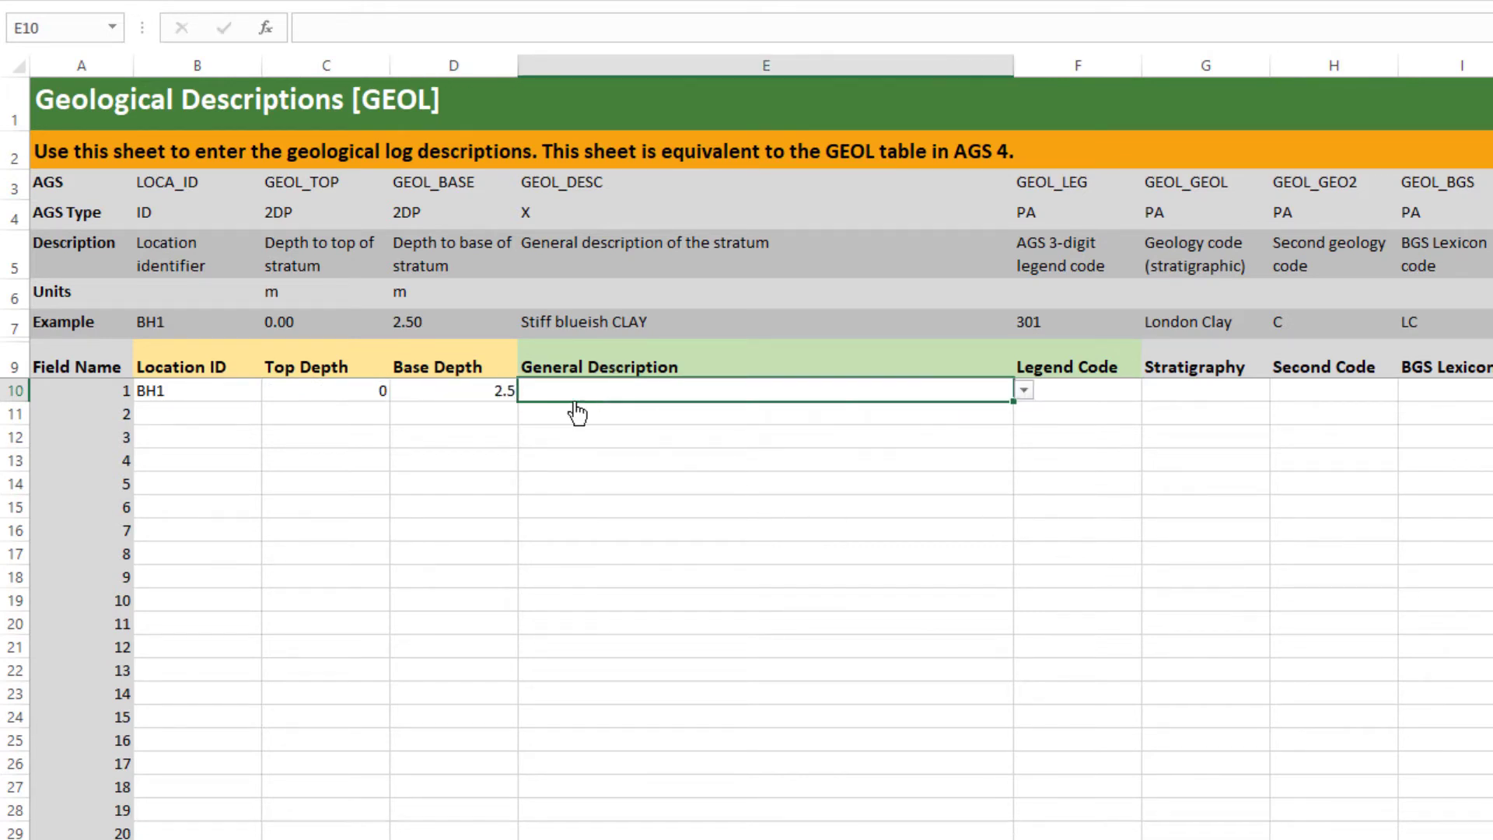
left_click(597, 393)
Type test text 'sahj ahs ahdsk adh sakj' into the General Description.
left_click(479, 26)
type("sahj ahs ahdsk adh sakjd")
left_click(832, 642)
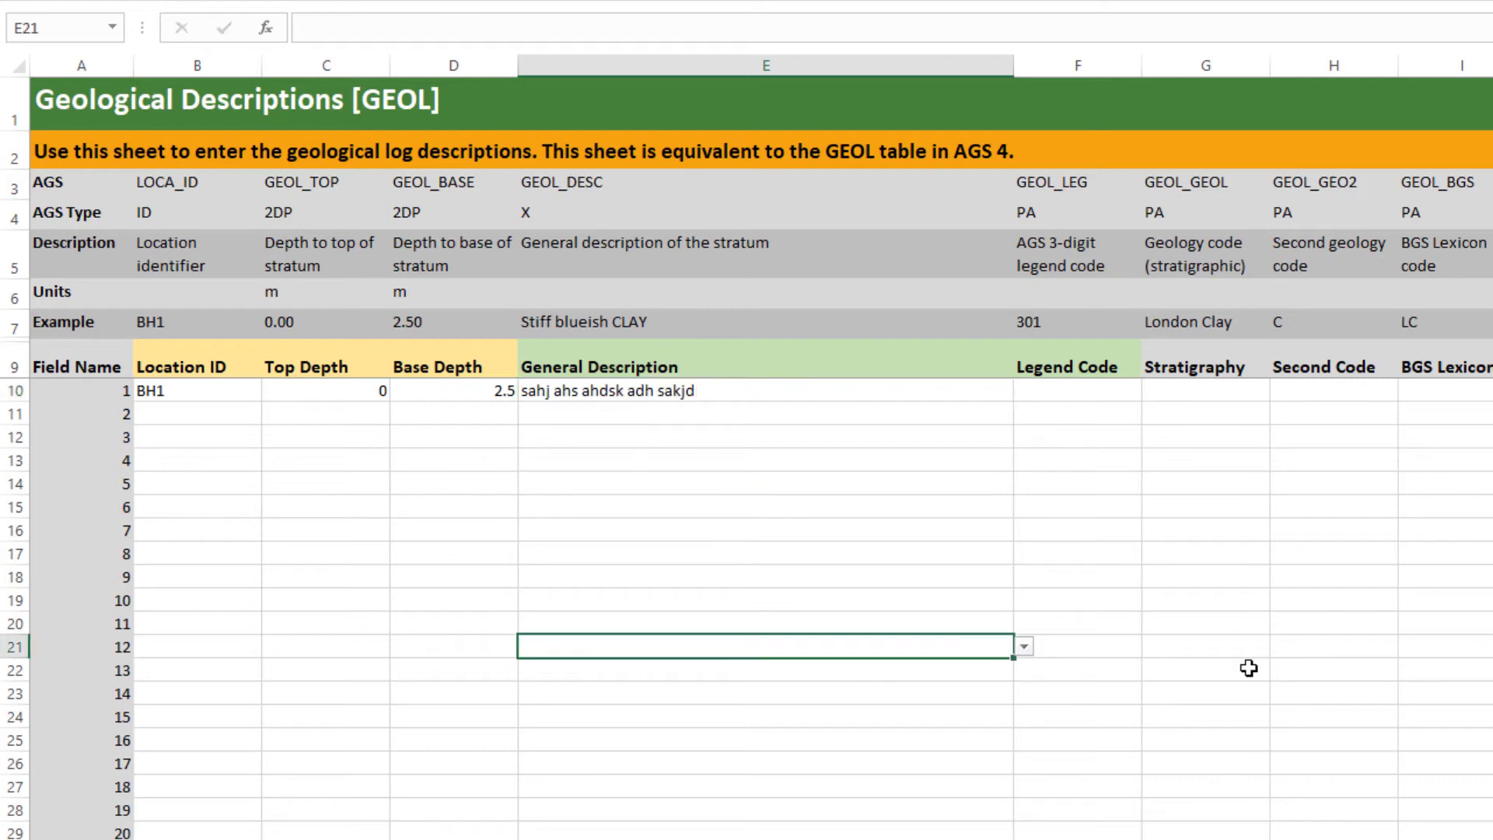
Set the General Description to Stiff blueish CLAY using AutoComplete.
left_click(898, 388)
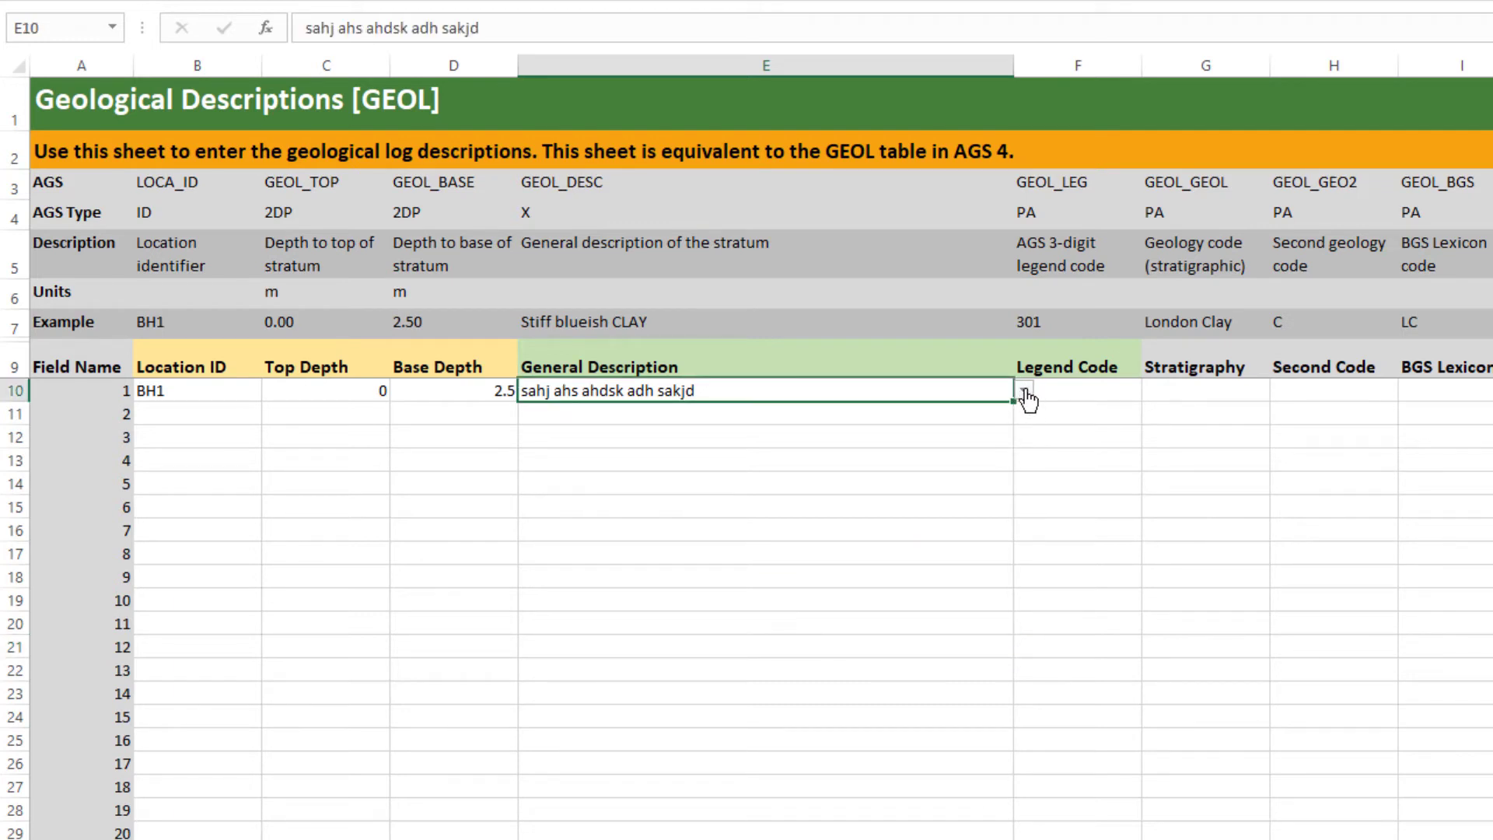
left_click(1026, 392)
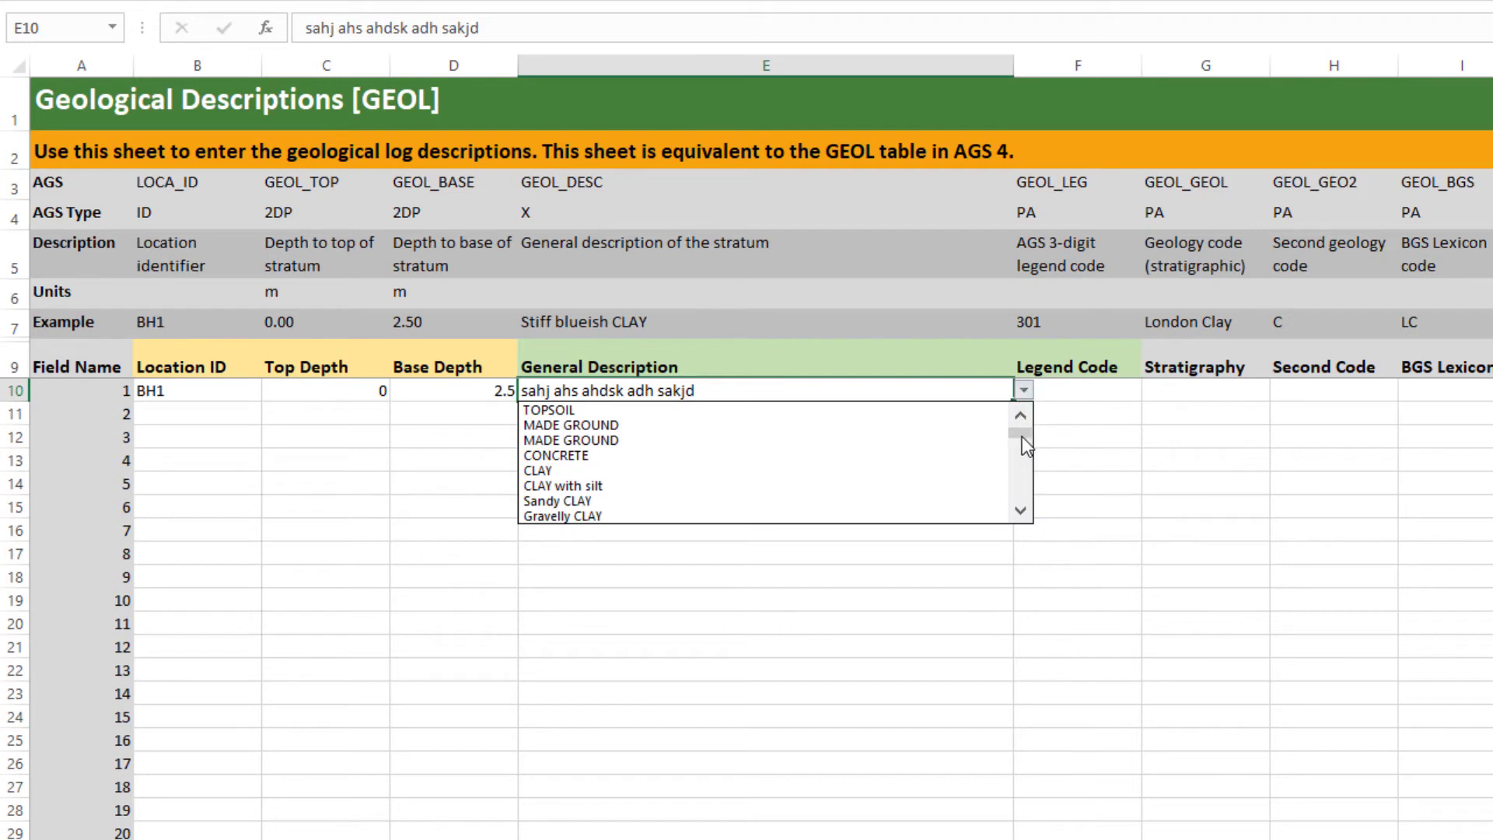
left_click_drag(1023, 437, 1024, 493)
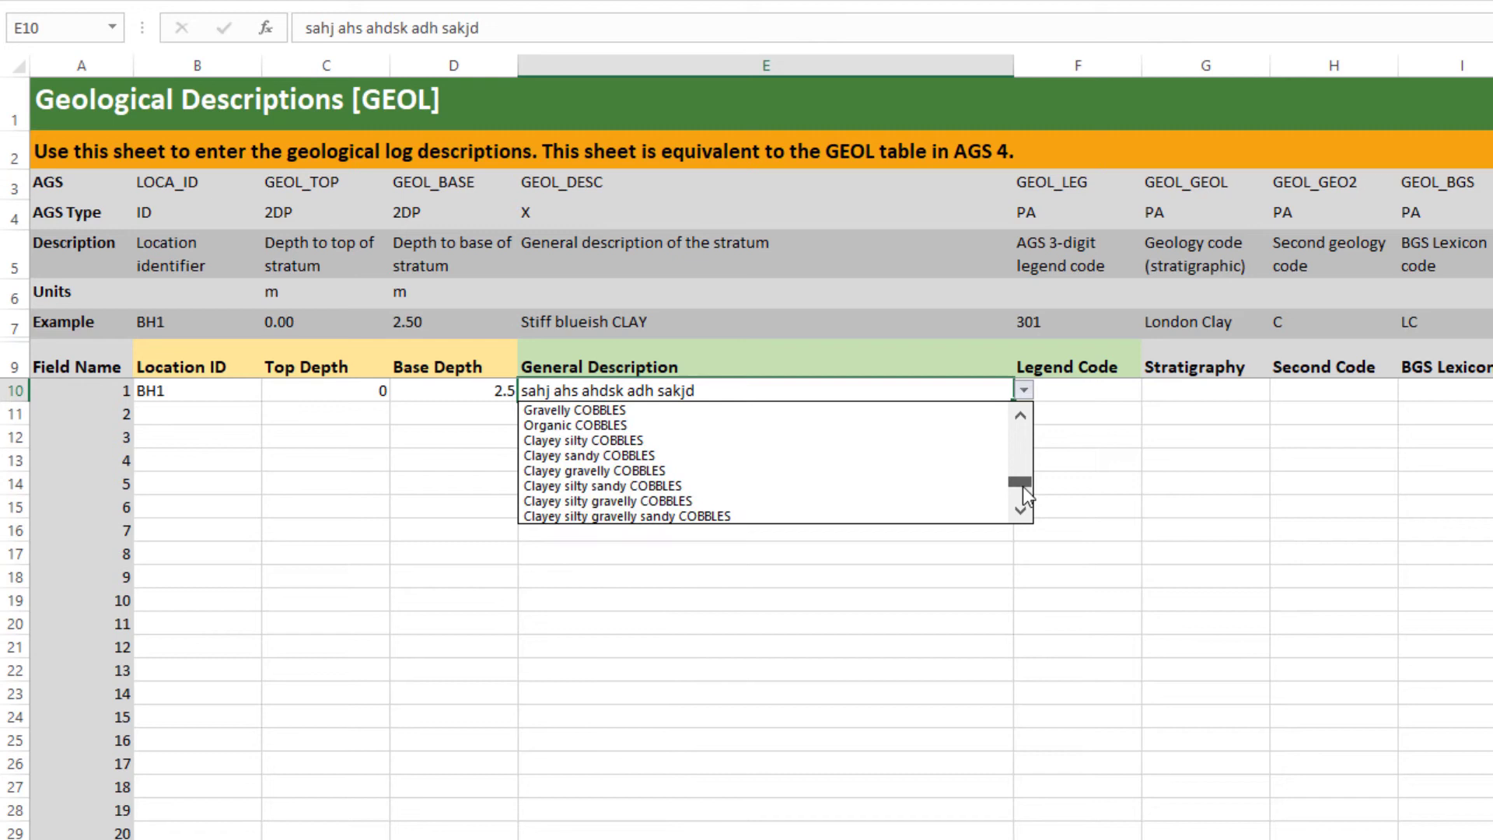
left_click(858, 391)
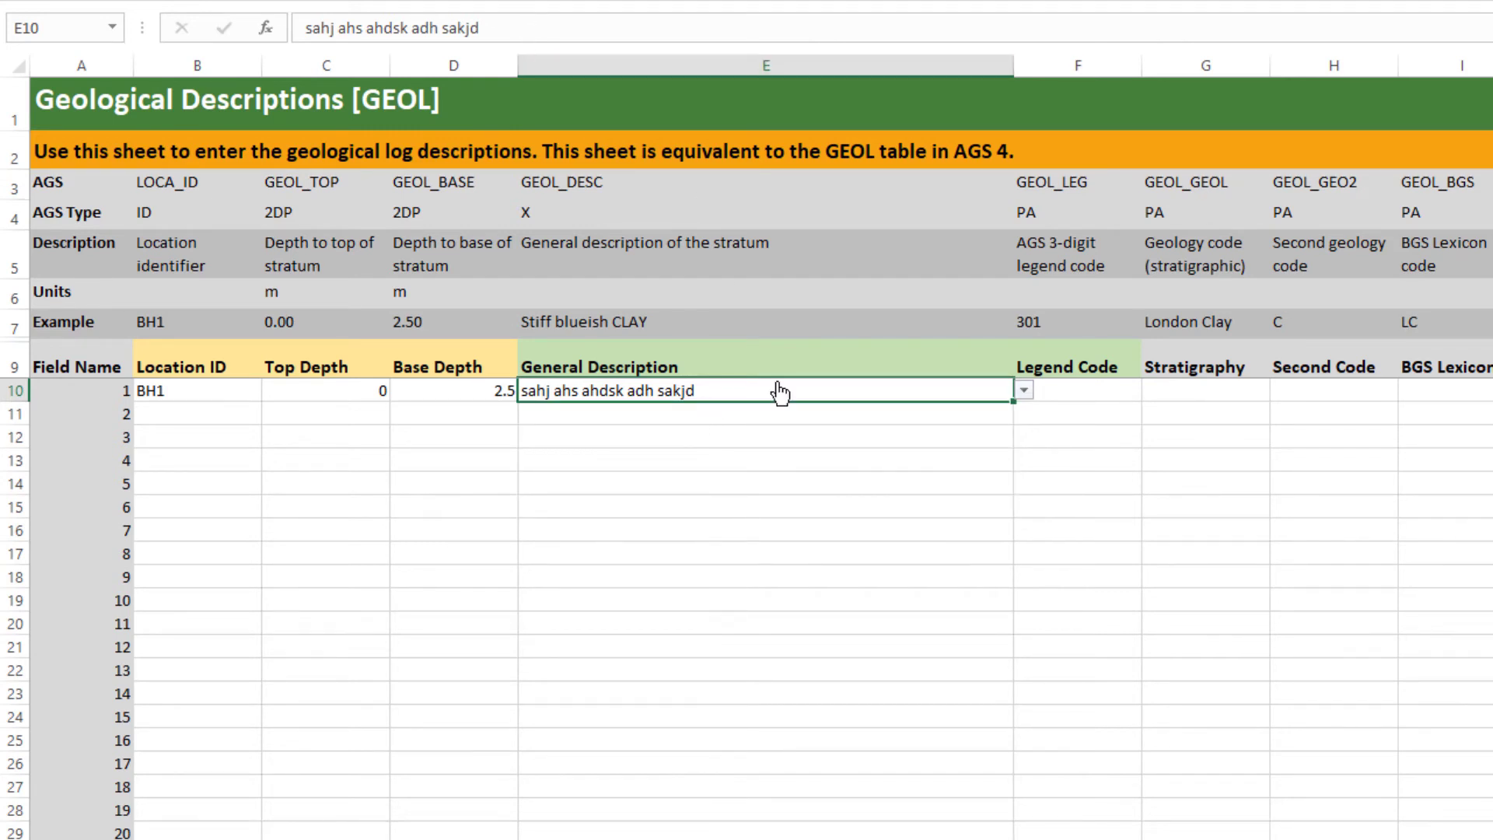
type("stu")
key("BackSpace")
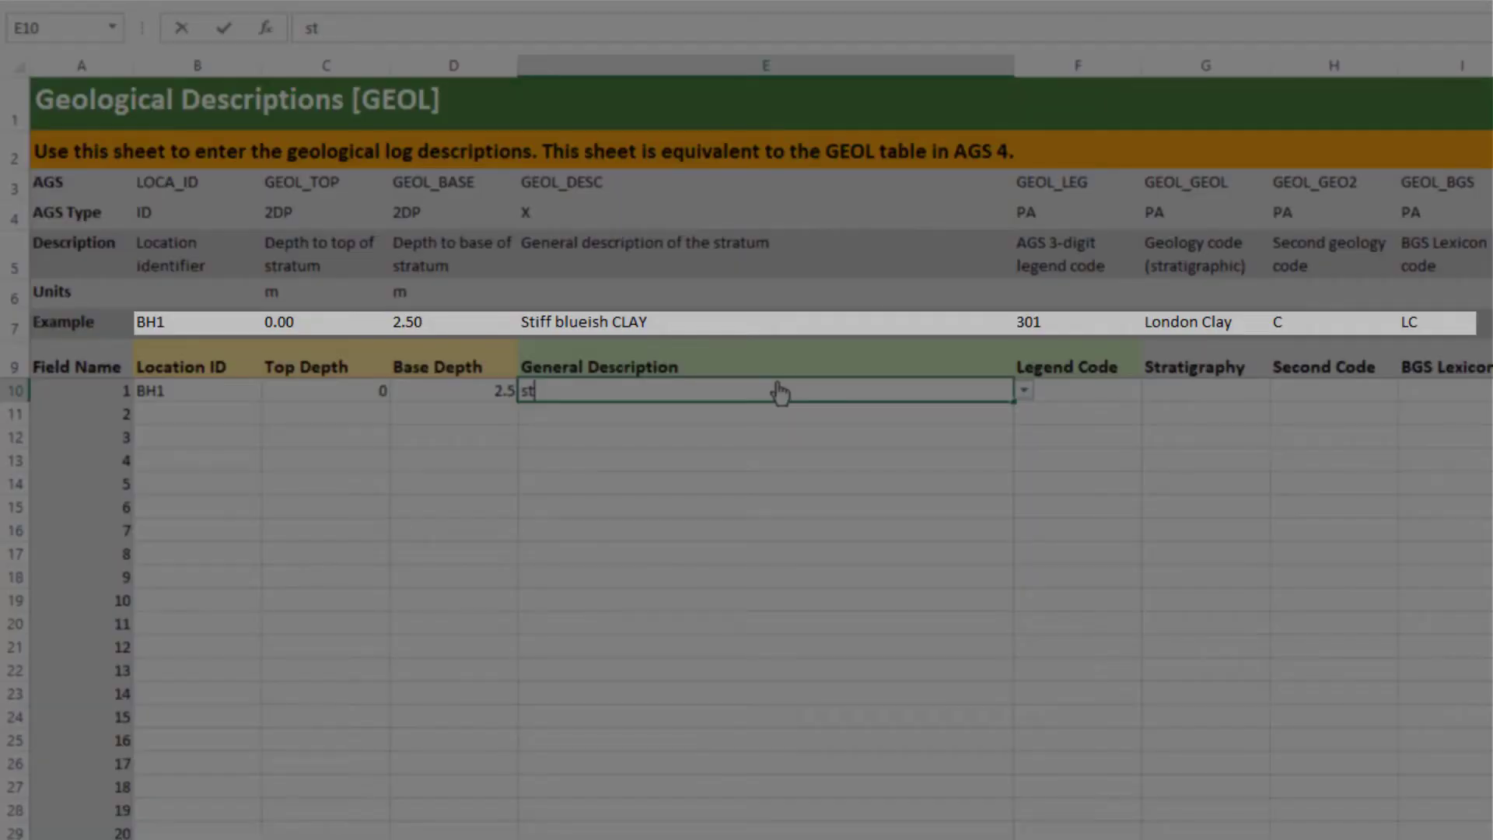
type("tiff blueish CLAY")
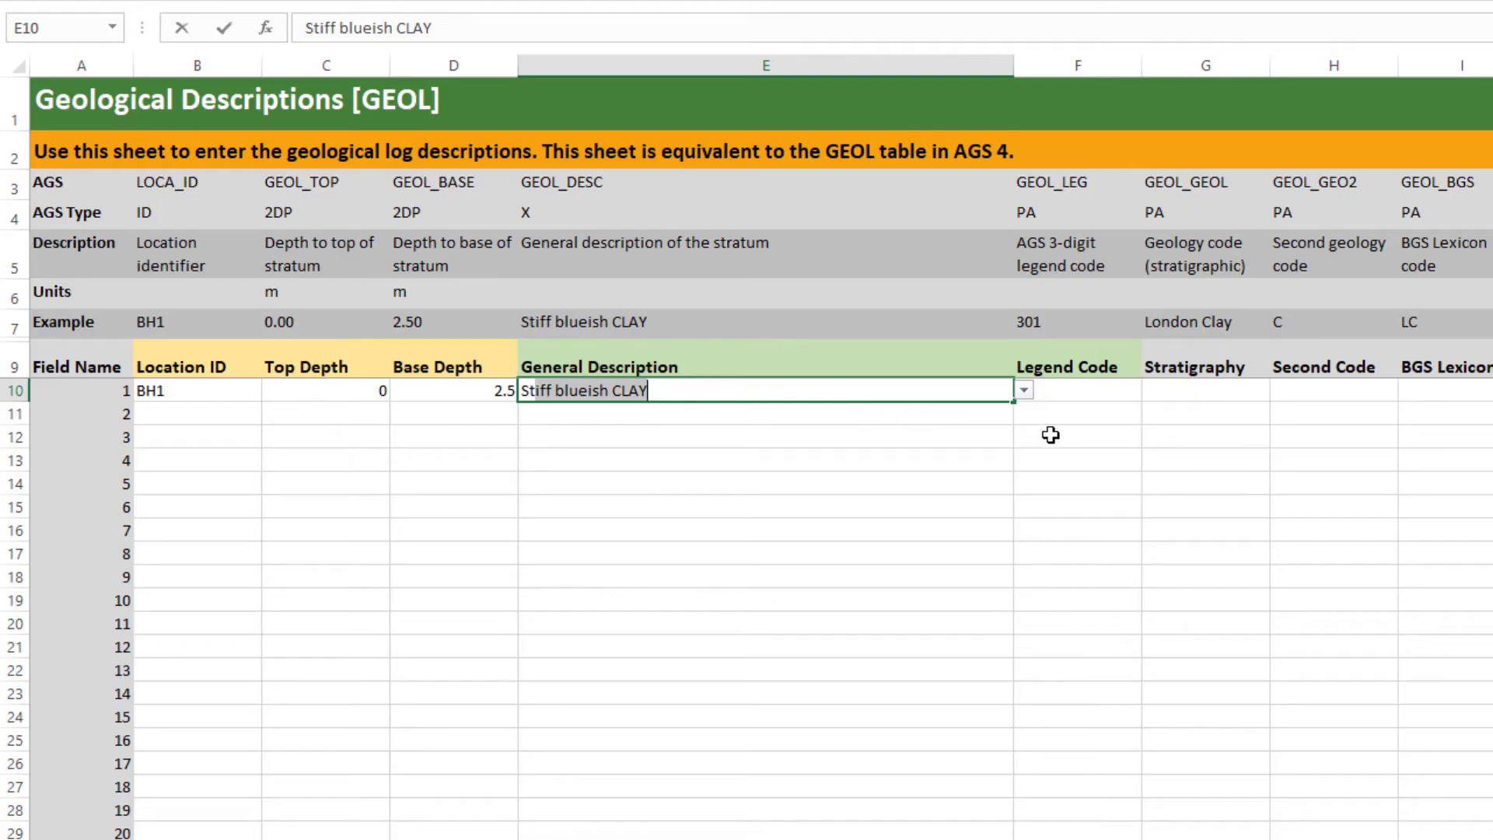
left_click(1102, 435)
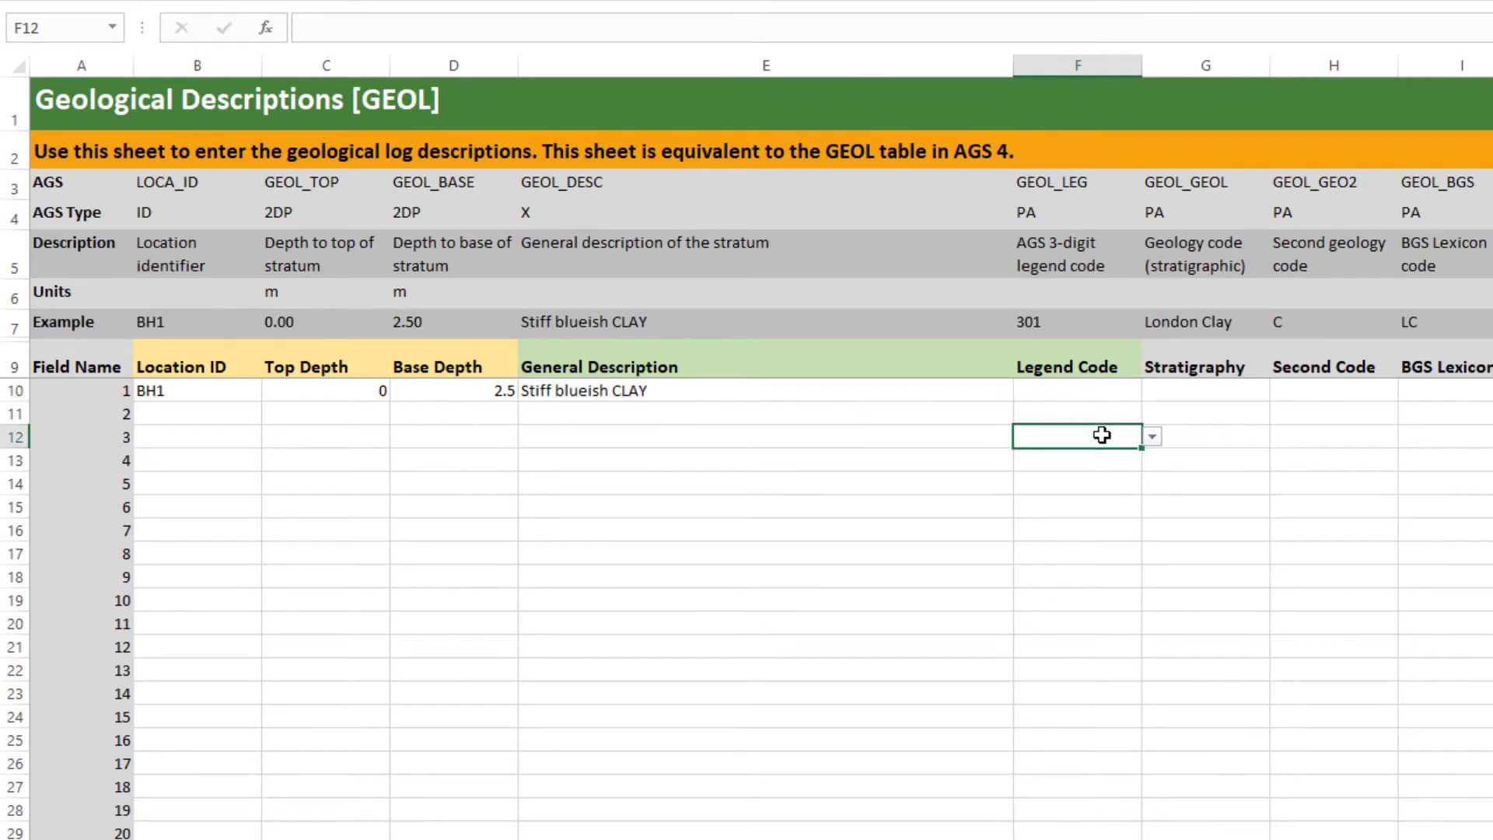
Choose legend code 301 for the first BH1 geology layer.
left_click(1120, 387)
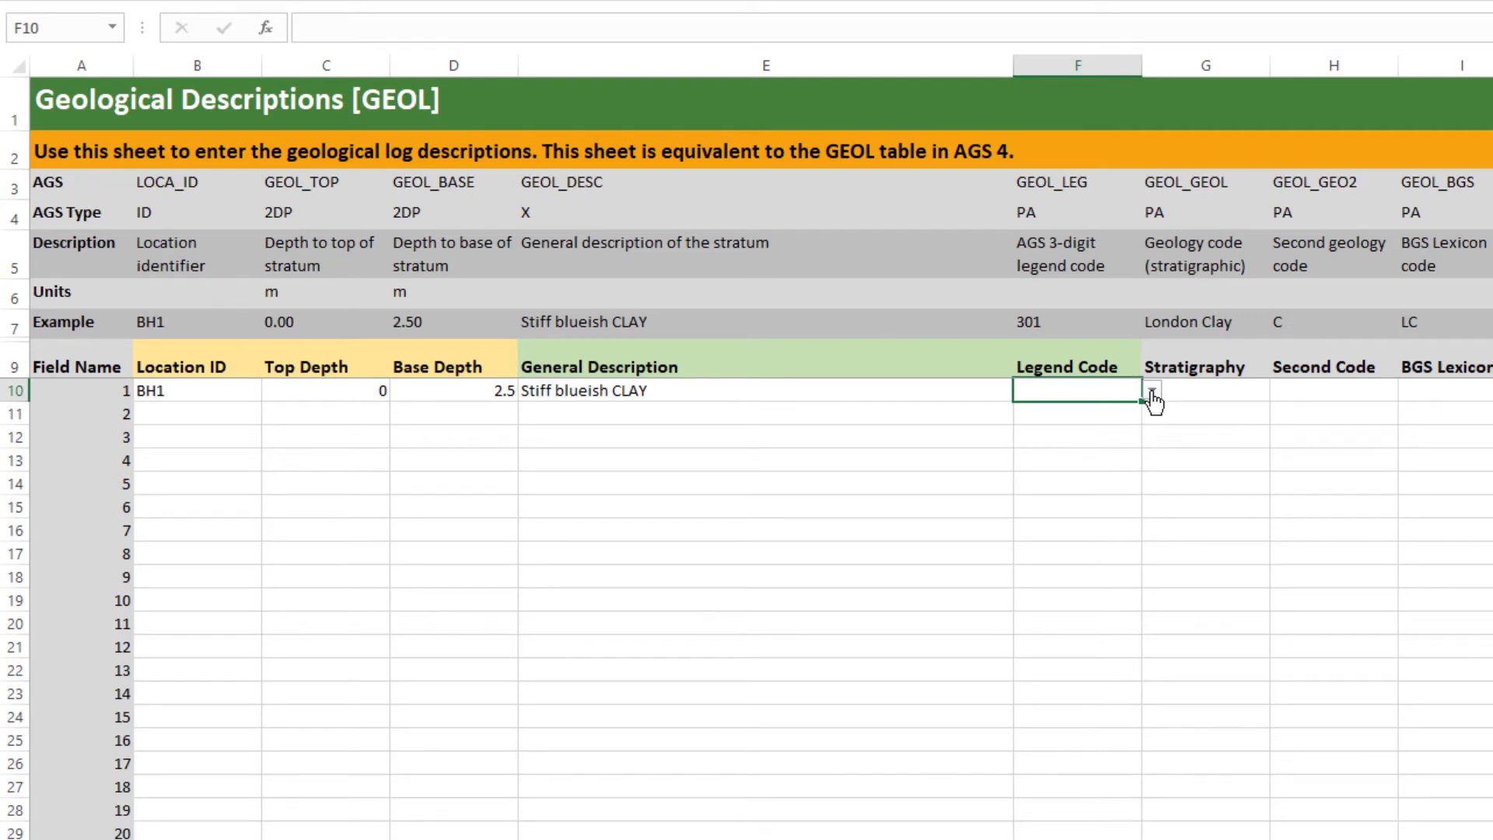
left_click(1152, 394)
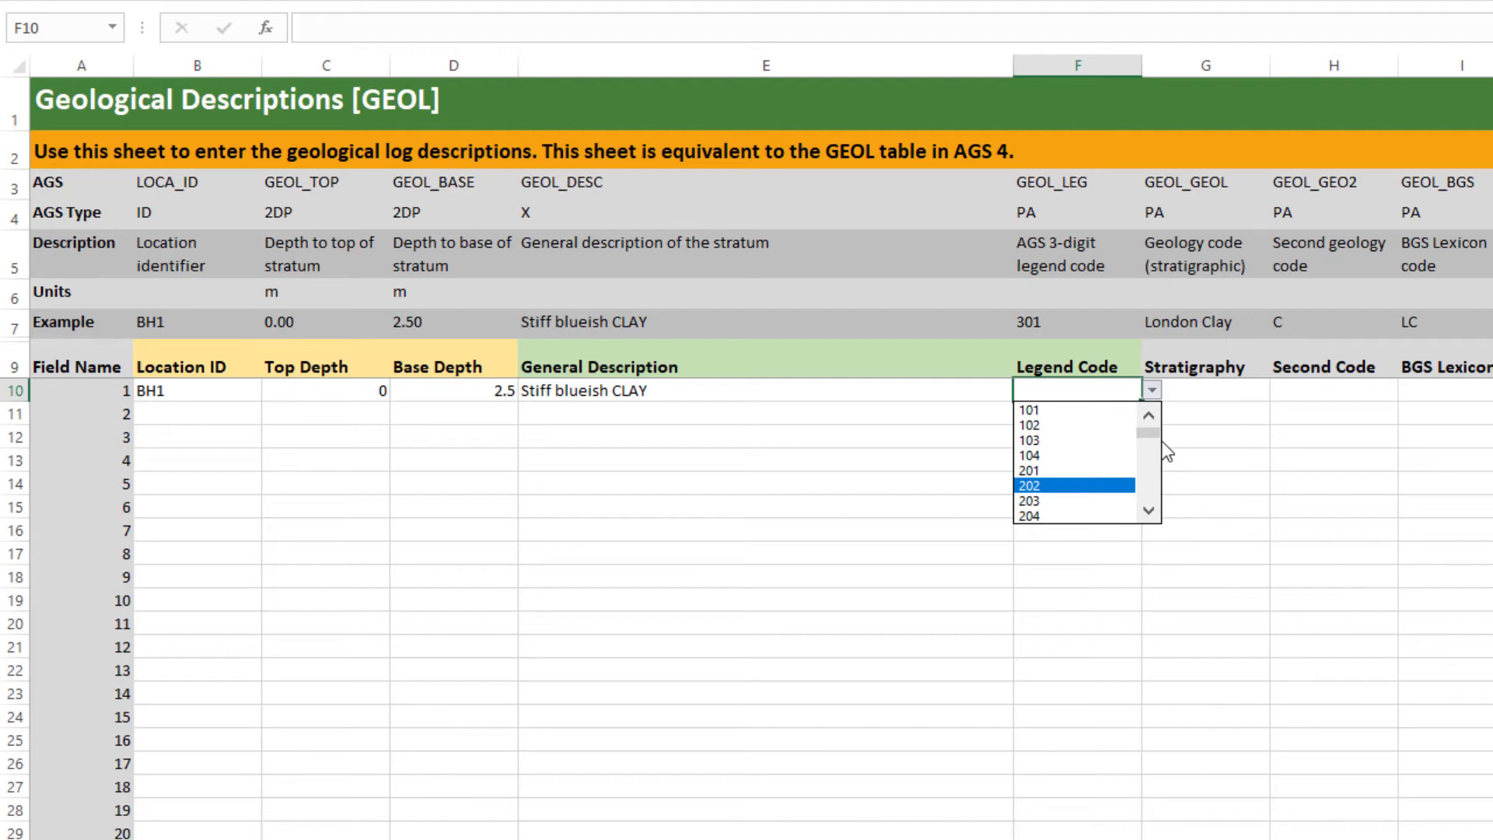
mouse_move(1154, 437)
left_mouse_down()
mouse_move(1155, 470)
mouse_move(1154, 427)
left_mouse_up()
left_click_drag(1152, 514, 1152, 513)
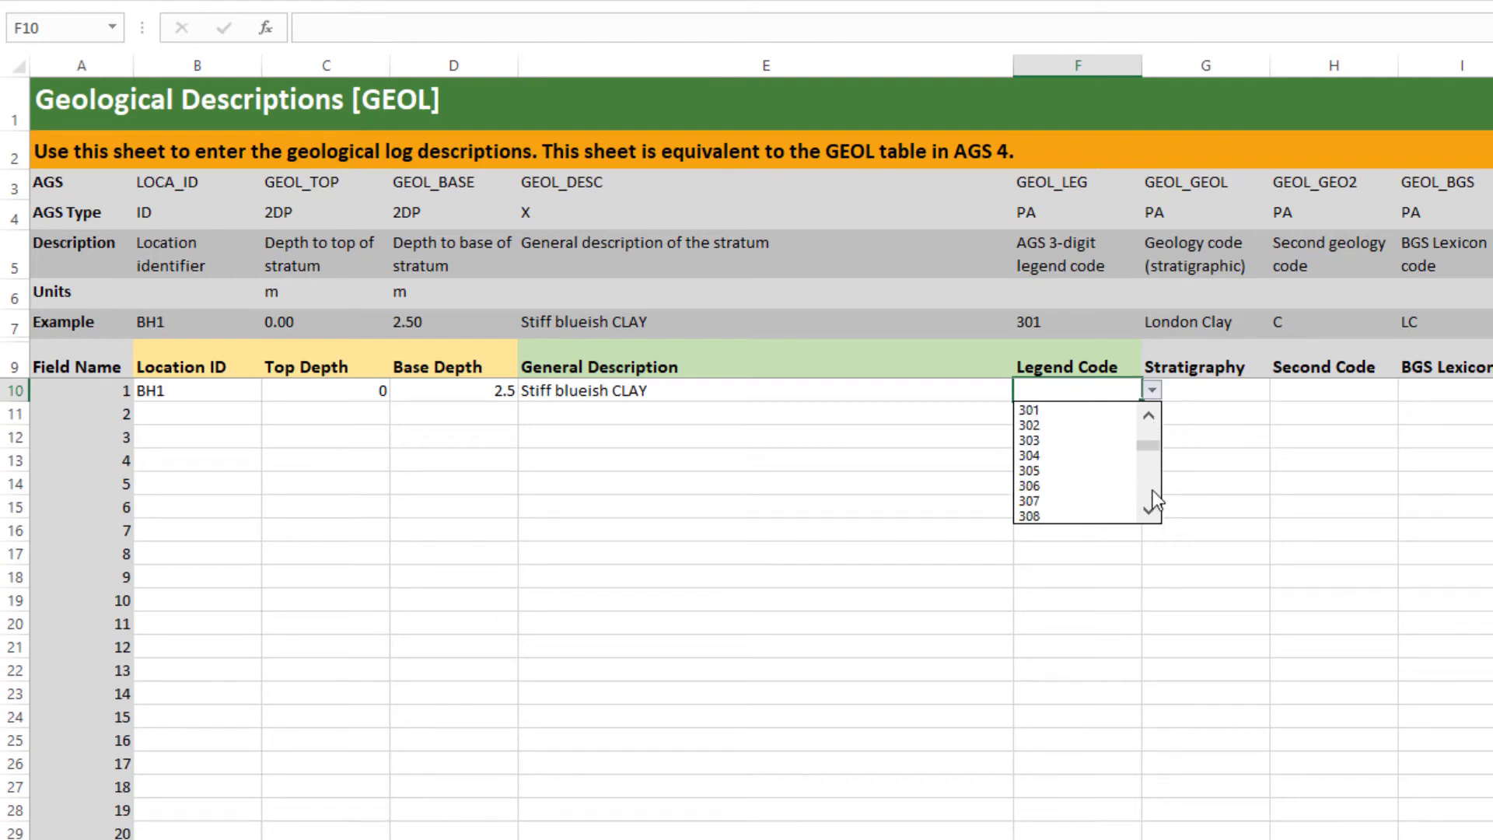
left_click(1042, 410)
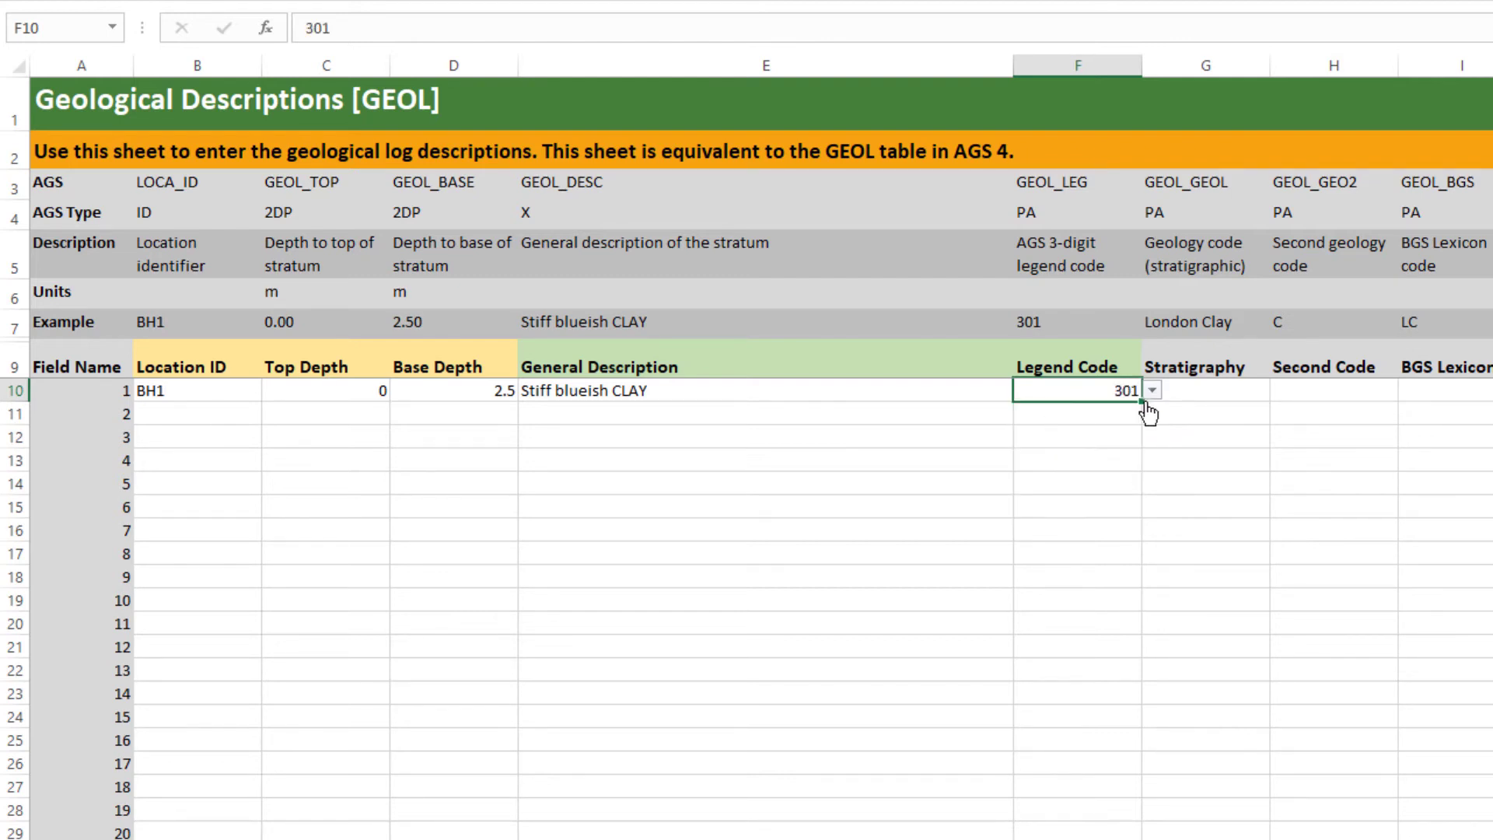
Enter London Clay as the layer's stratigraphy.
left_click(1234, 389)
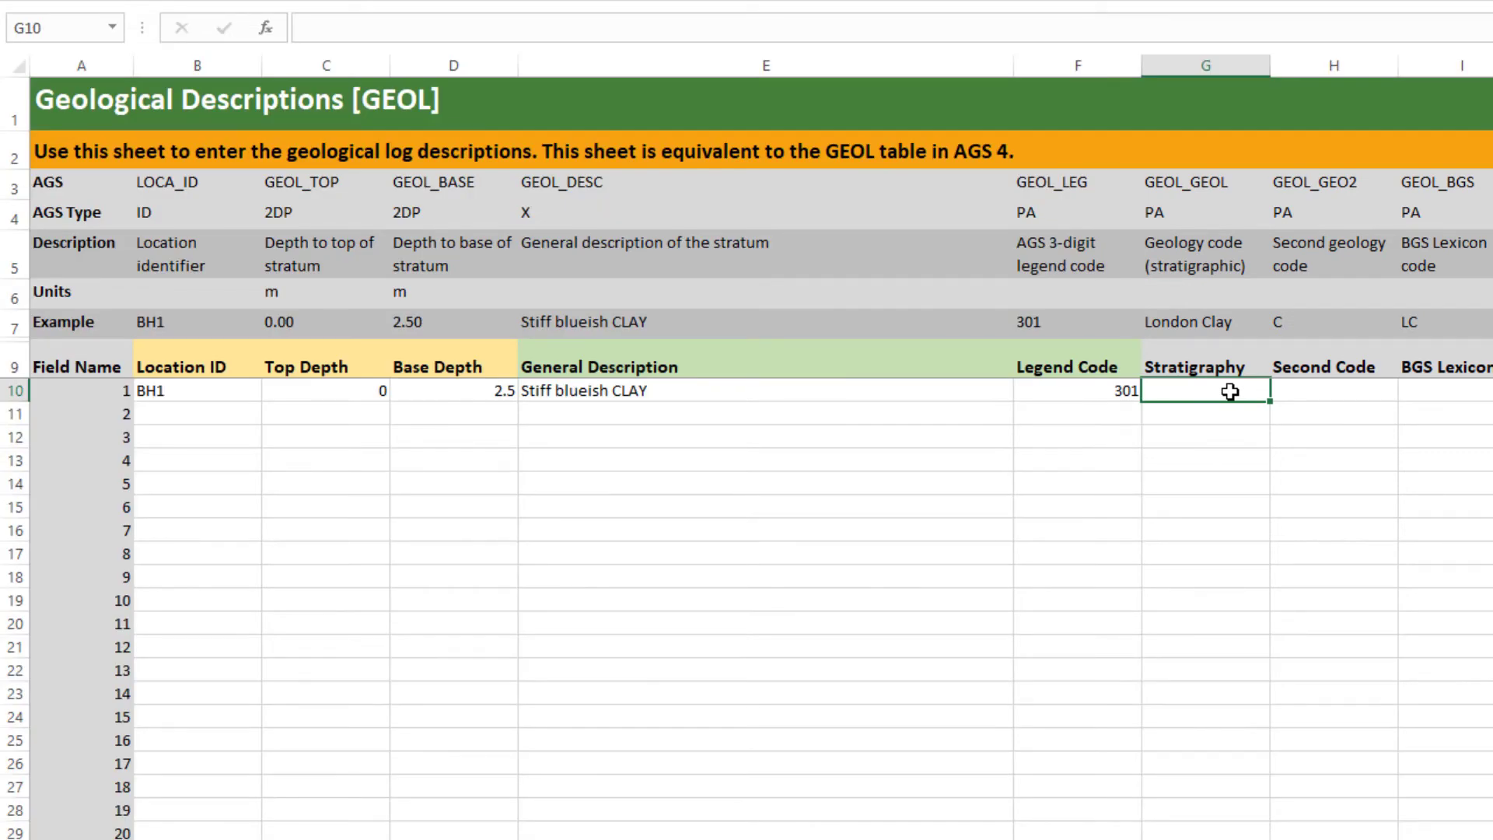
type("London Clay")
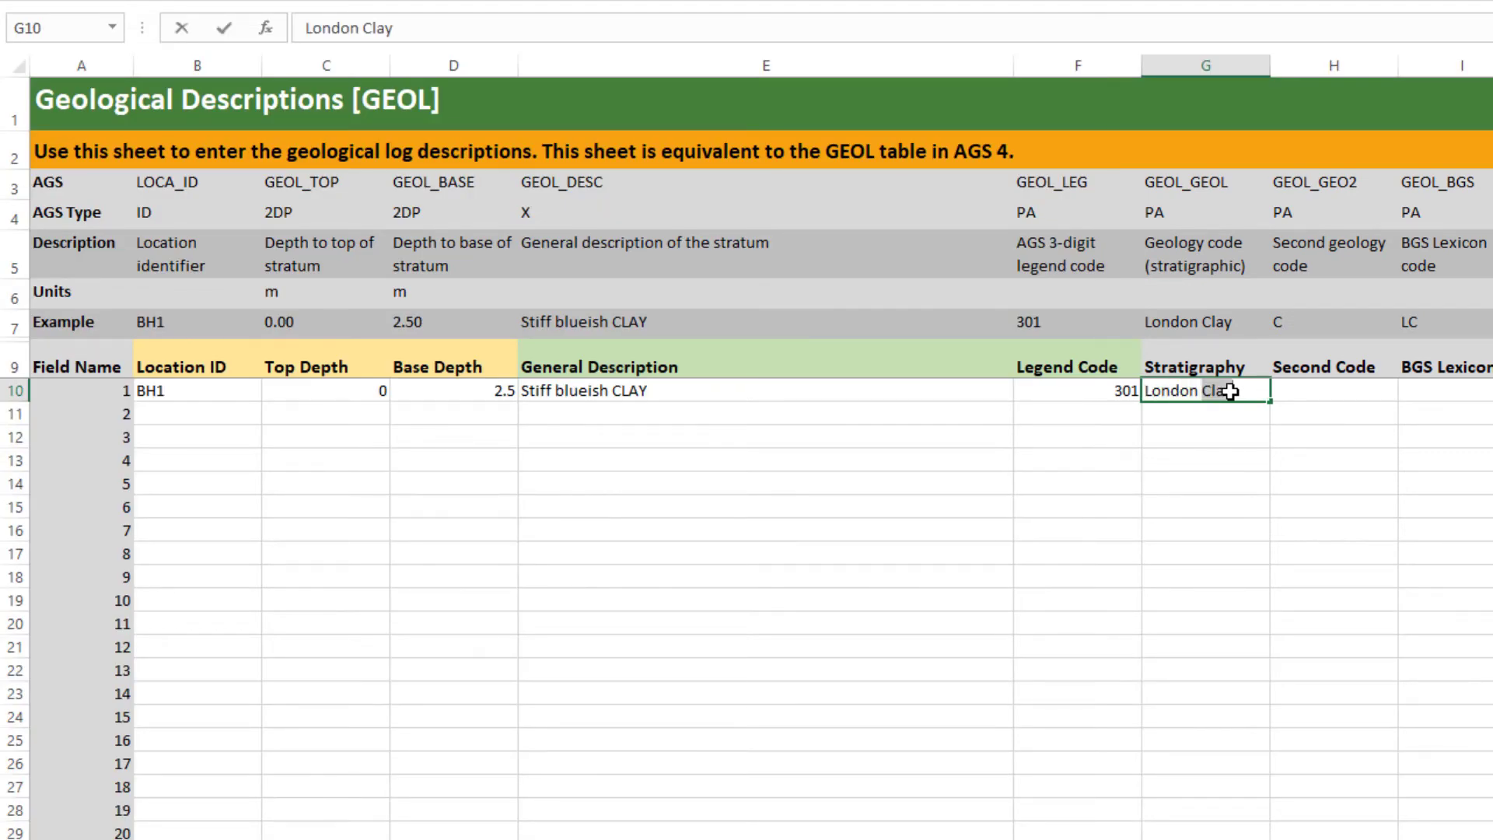
left_click(1341, 461)
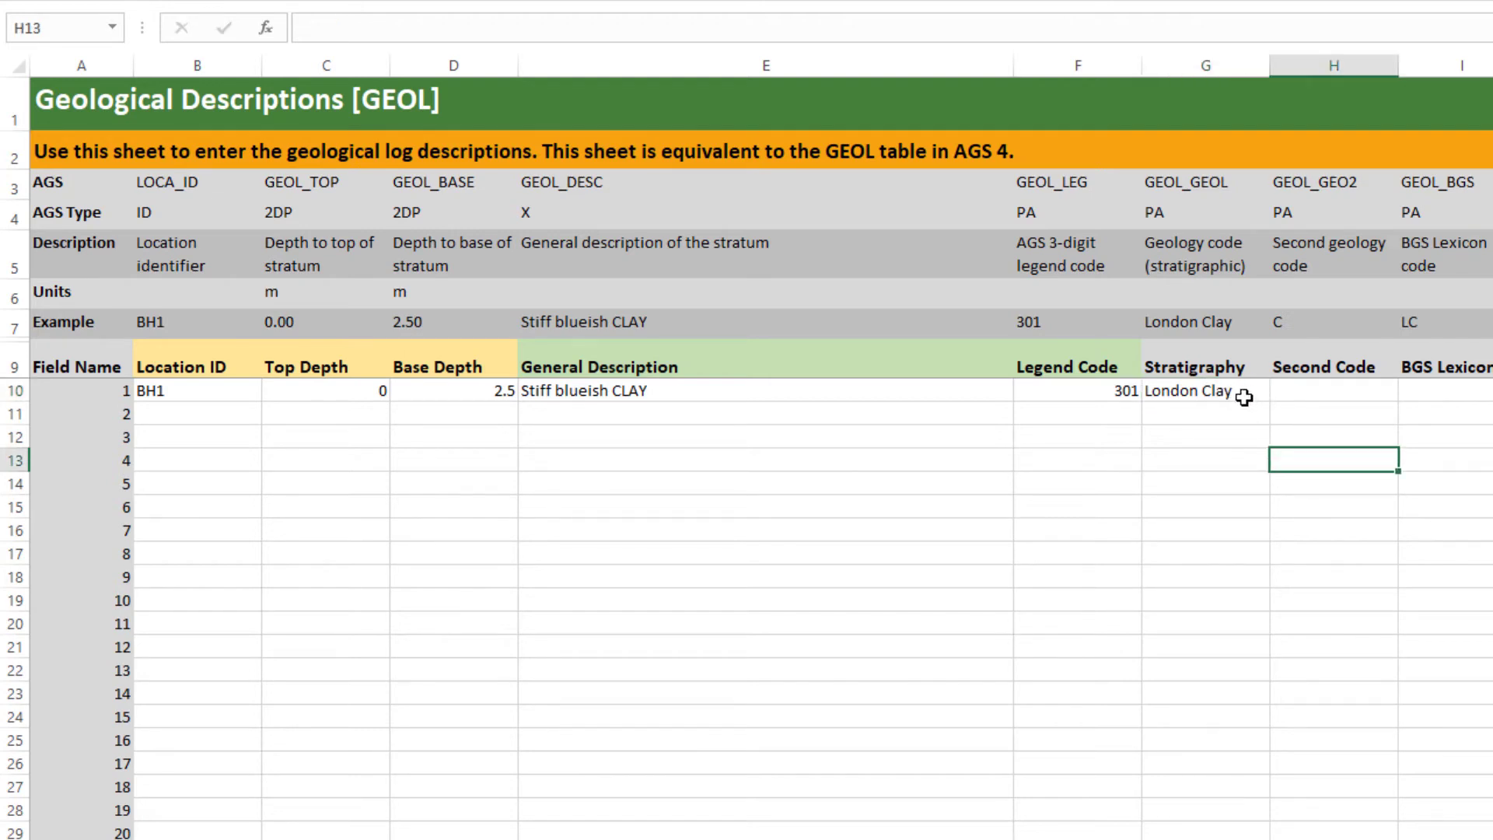
left_click(1257, 392)
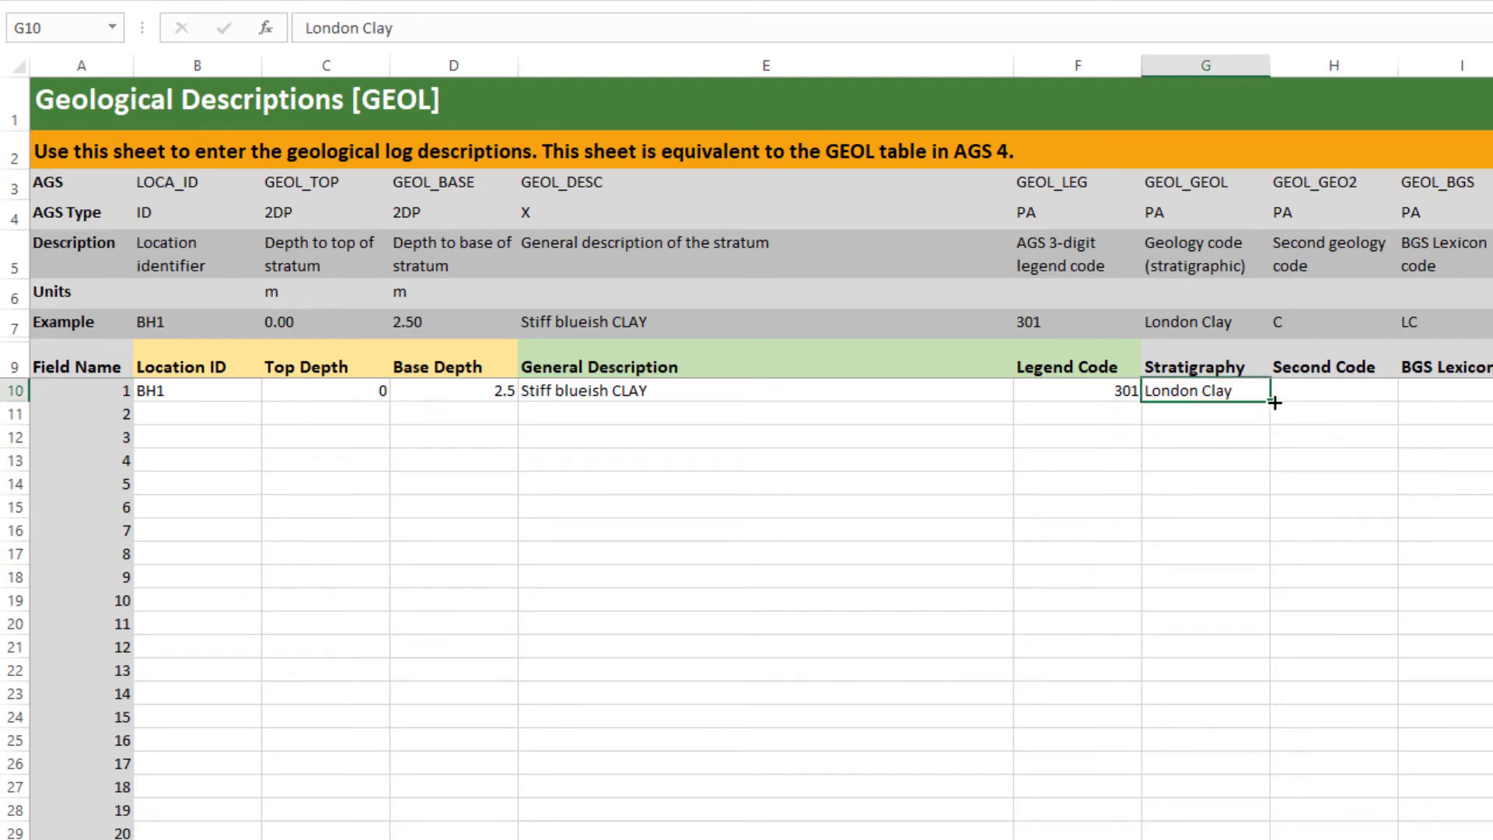
left_click(1325, 433)
left_click(1247, 390)
Add a BH1 layer in row 11 with top depth 2.5 m and base depth 7.8 m.
left_click(203, 414)
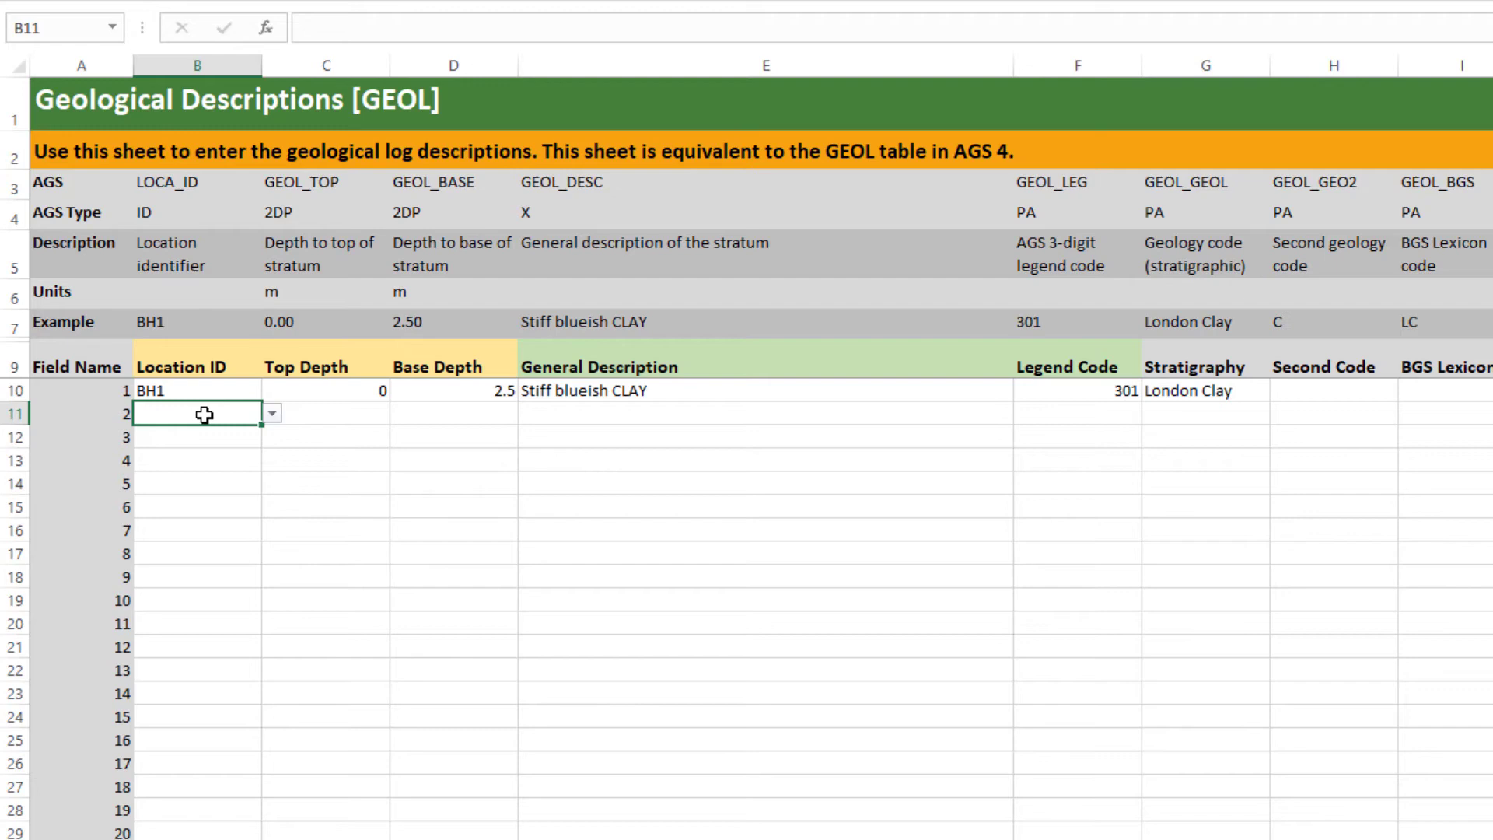
left_click(272, 413)
left_click_drag(271, 474, 275, 455)
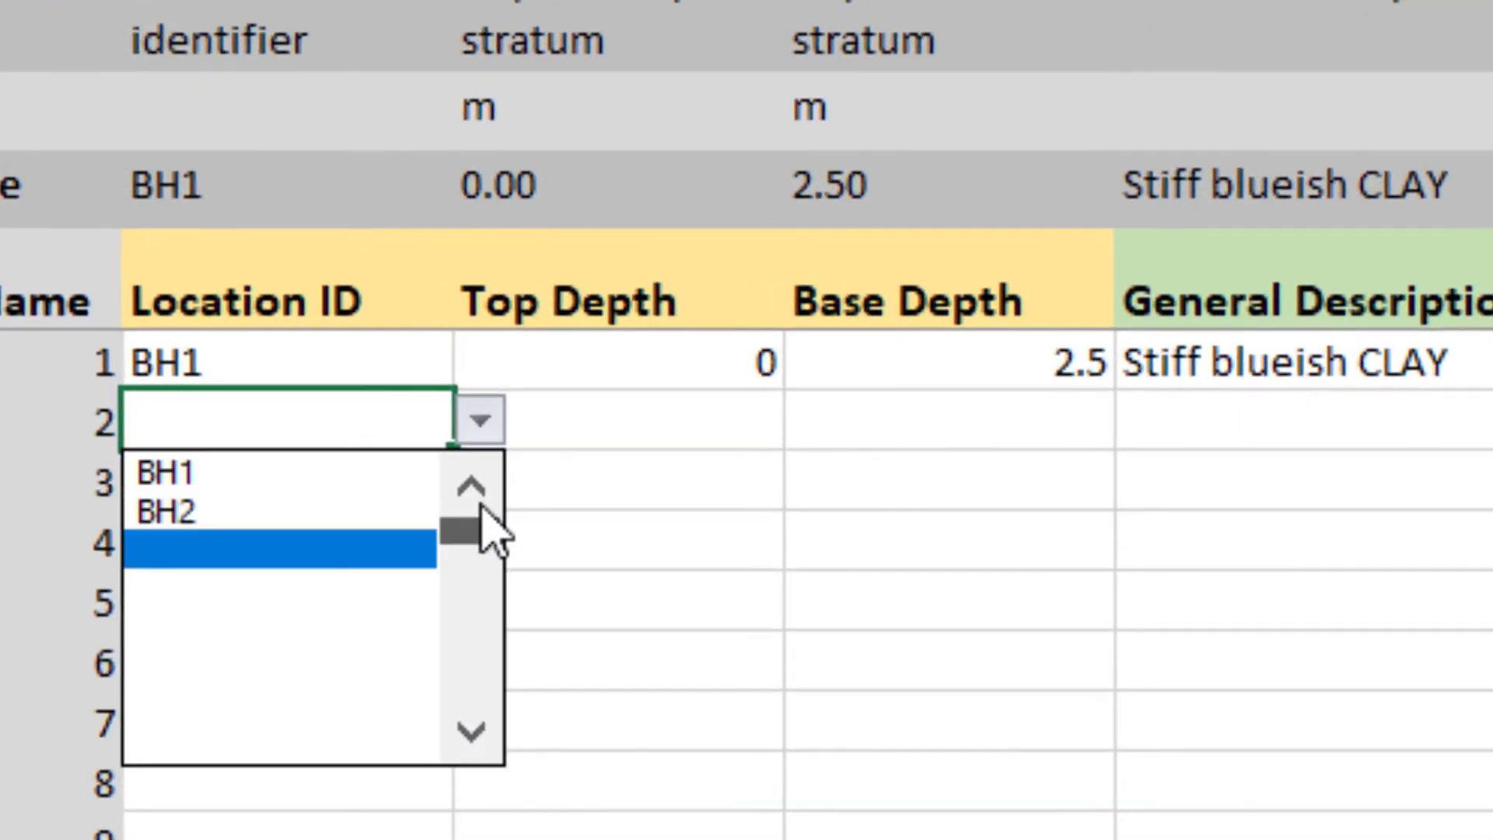
left_click(180, 475)
left_click(598, 423)
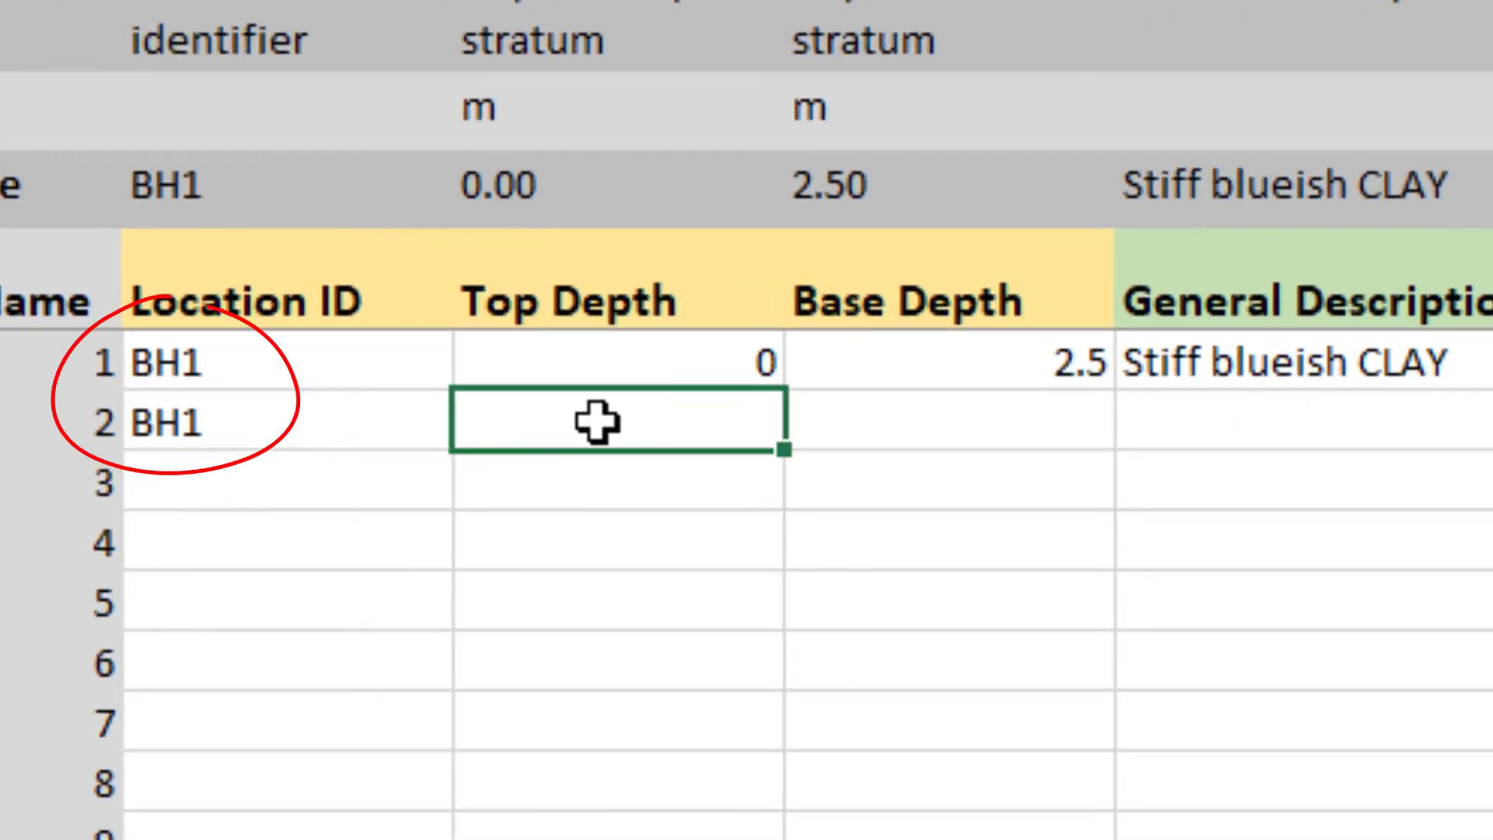
type("2.5")
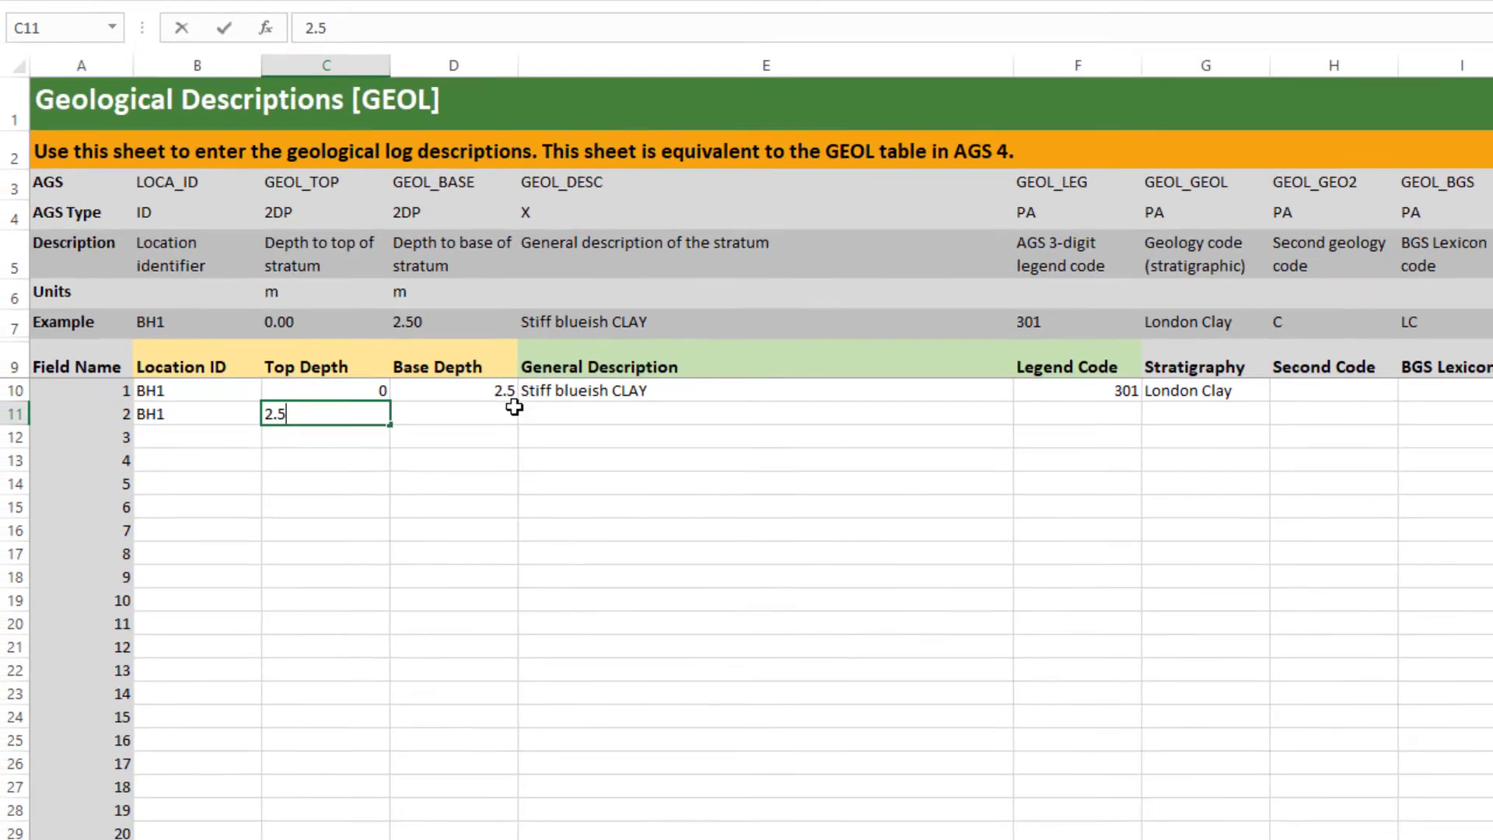
left_click(704, 422)
type("7.8")
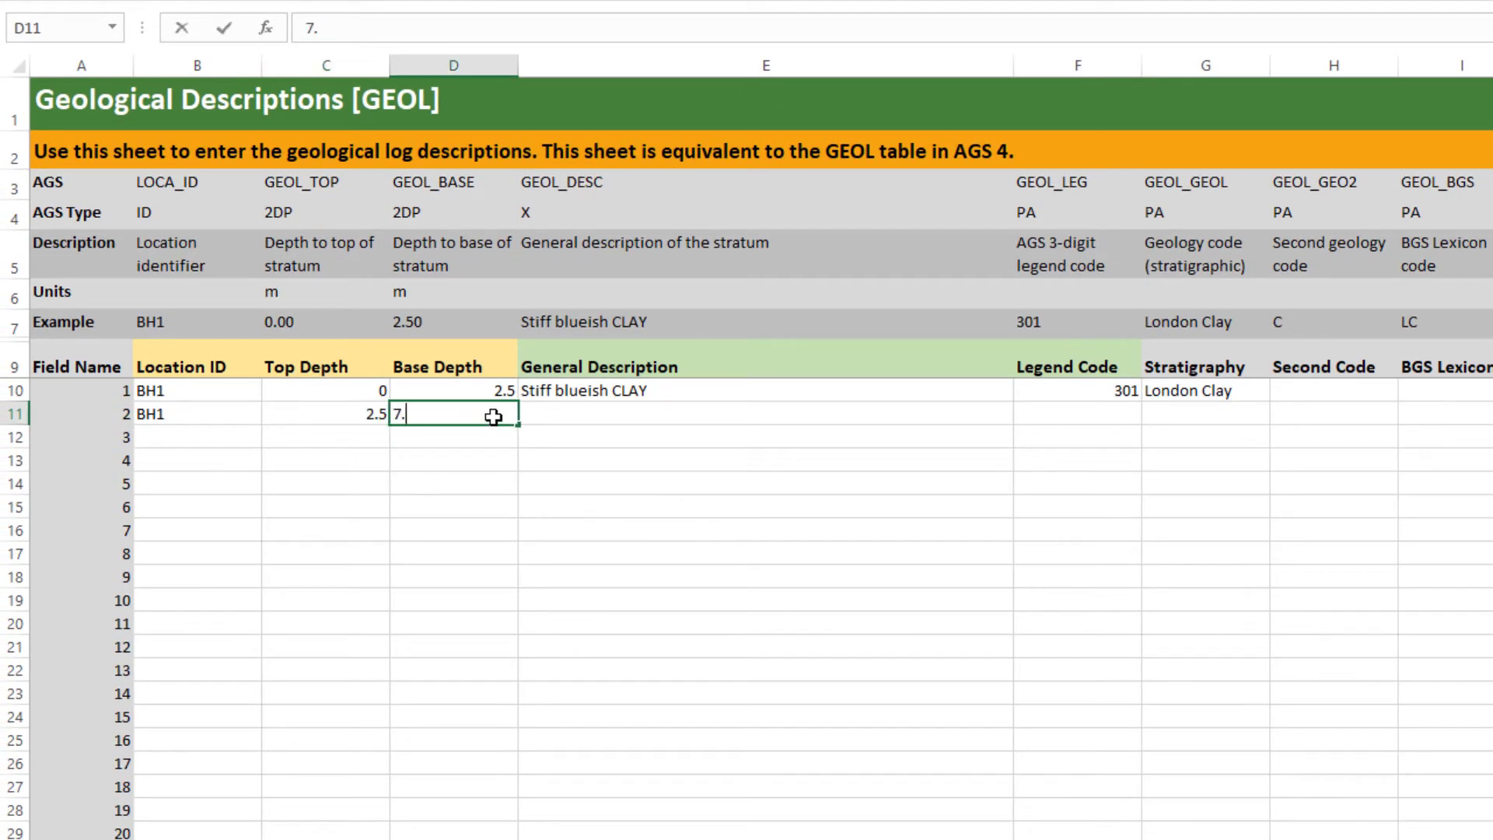
left_click(756, 413)
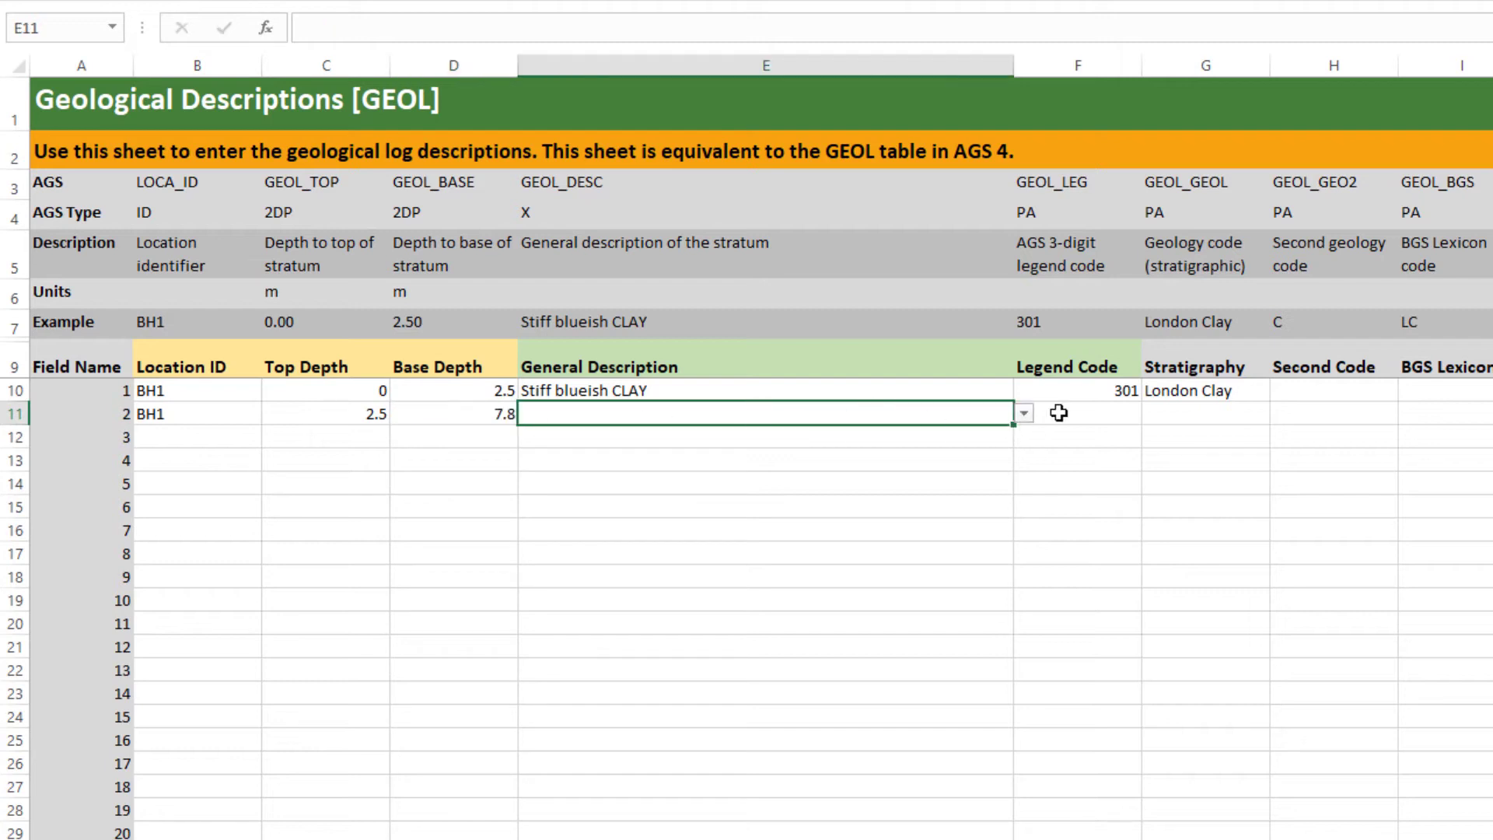
Describe the layer as Cobbly GRAVEL and give it legend code 704.
left_click(1025, 417)
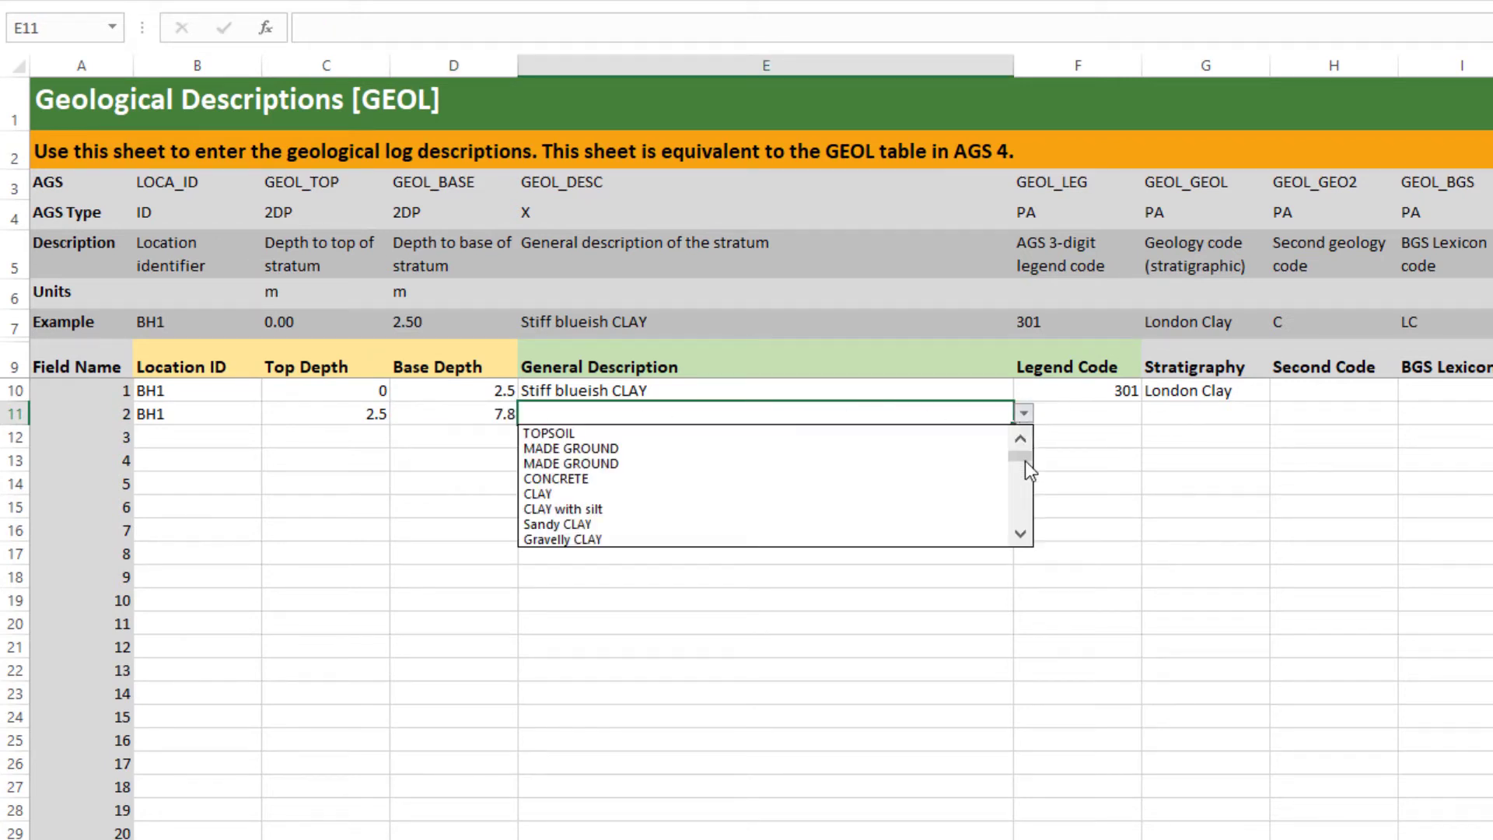
left_click_drag(1025, 461, 1025, 487)
left_click(726, 510)
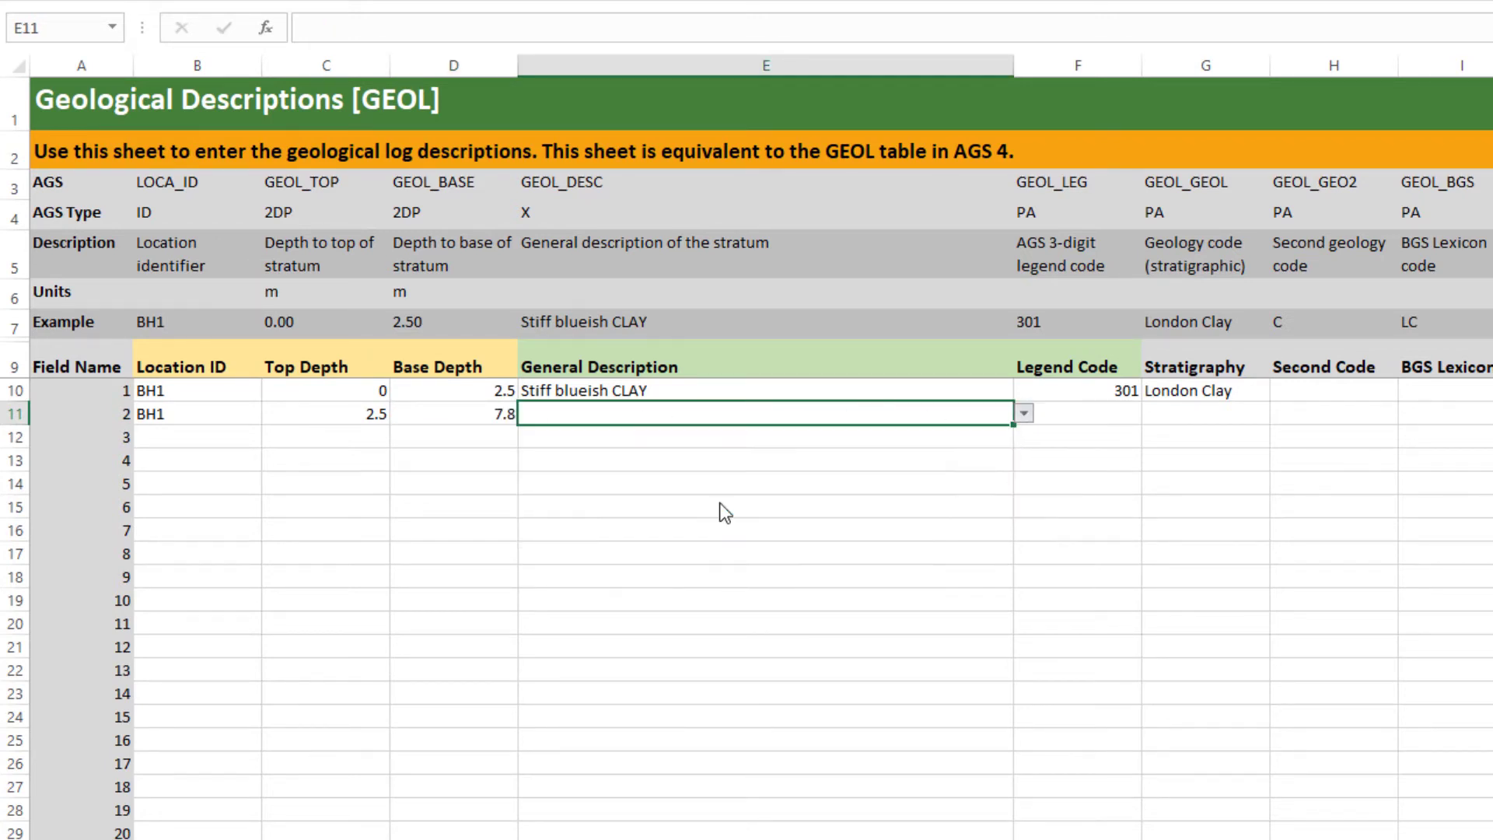
left_click(1133, 483)
left_click(1119, 412)
left_click(1151, 414)
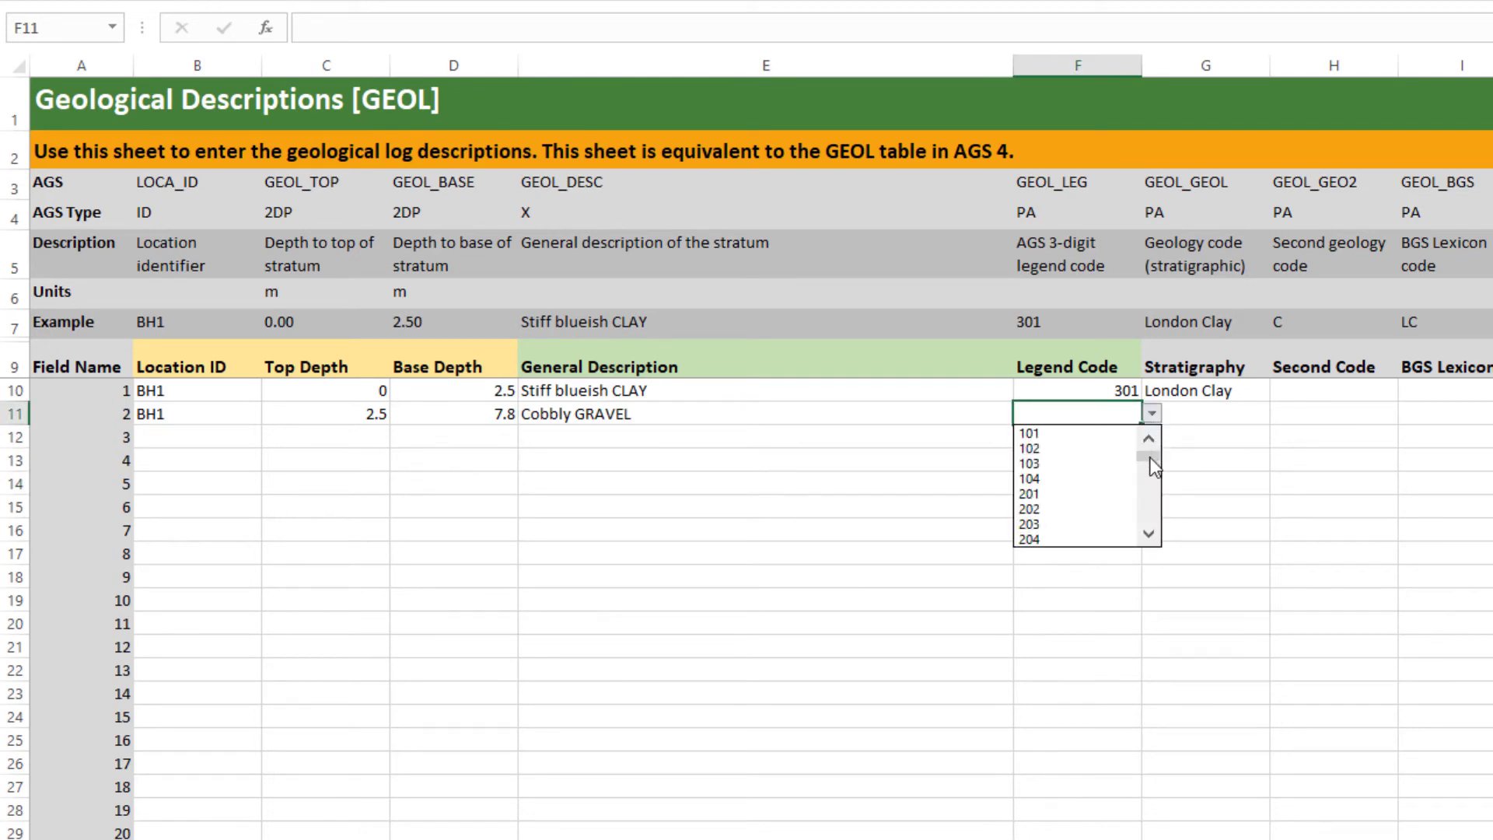
left_click_drag(1153, 467, 1148, 516)
left_click(1042, 524)
left_click(1225, 413)
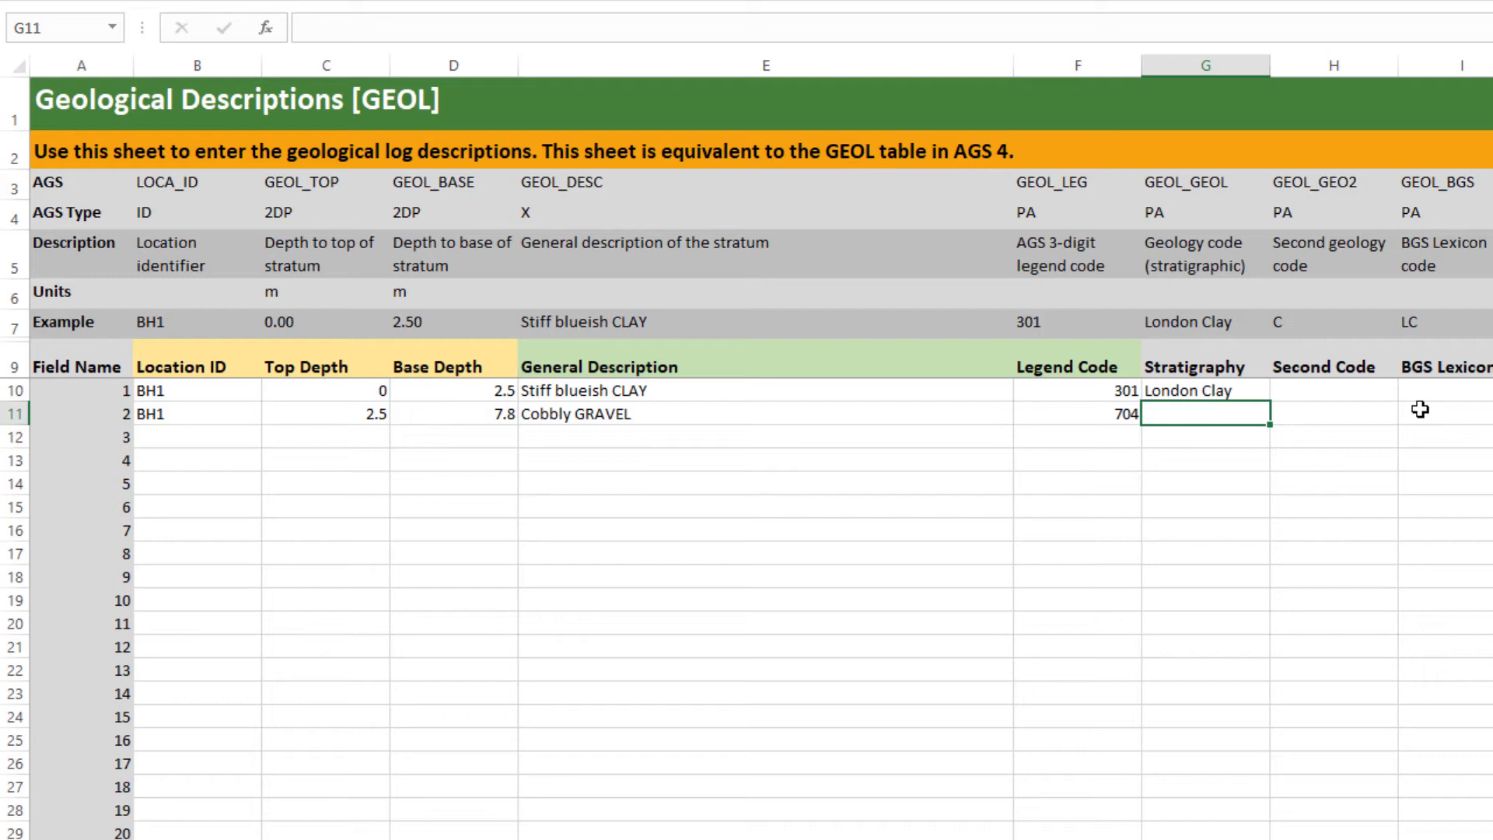
Check both layers' location IDs and the Cobbly GRAVEL description, then move to the Samples sheet.
left_click(196, 391)
left_click(190, 415)
left_click(193, 388)
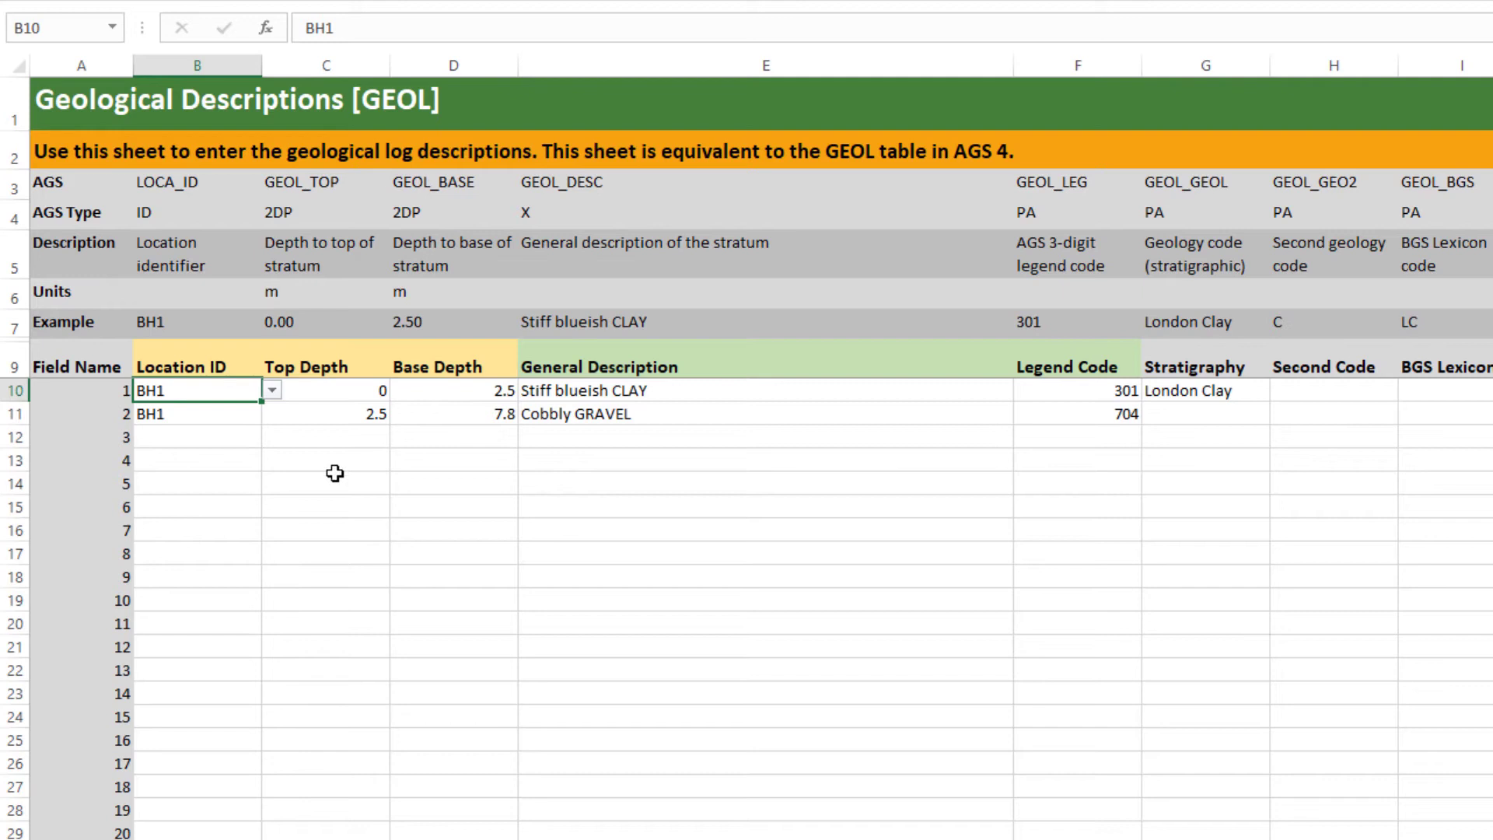
left_click(771, 413)
left_click(1151, 526)
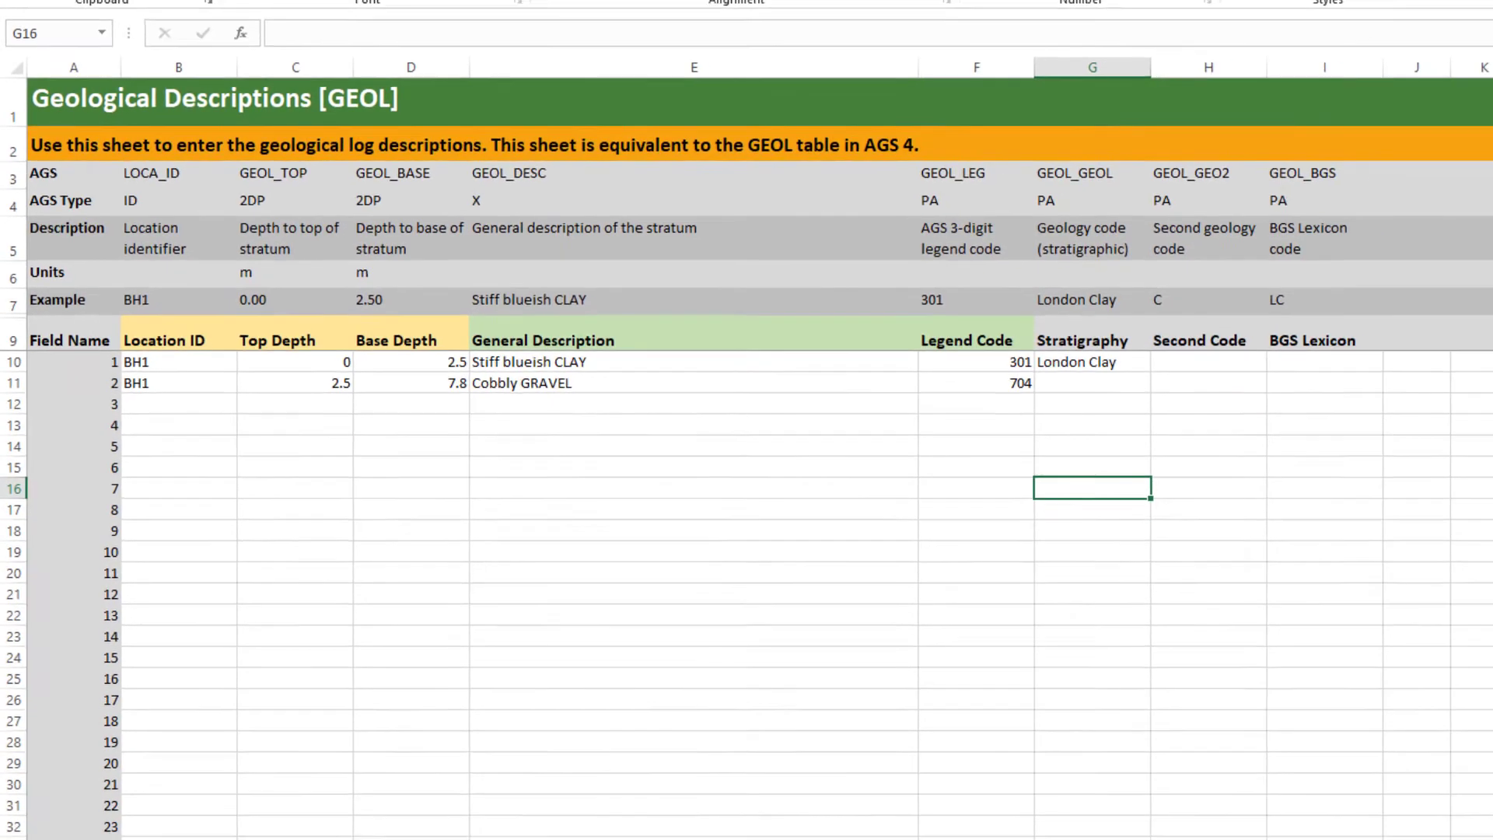
left_click(819, 839)
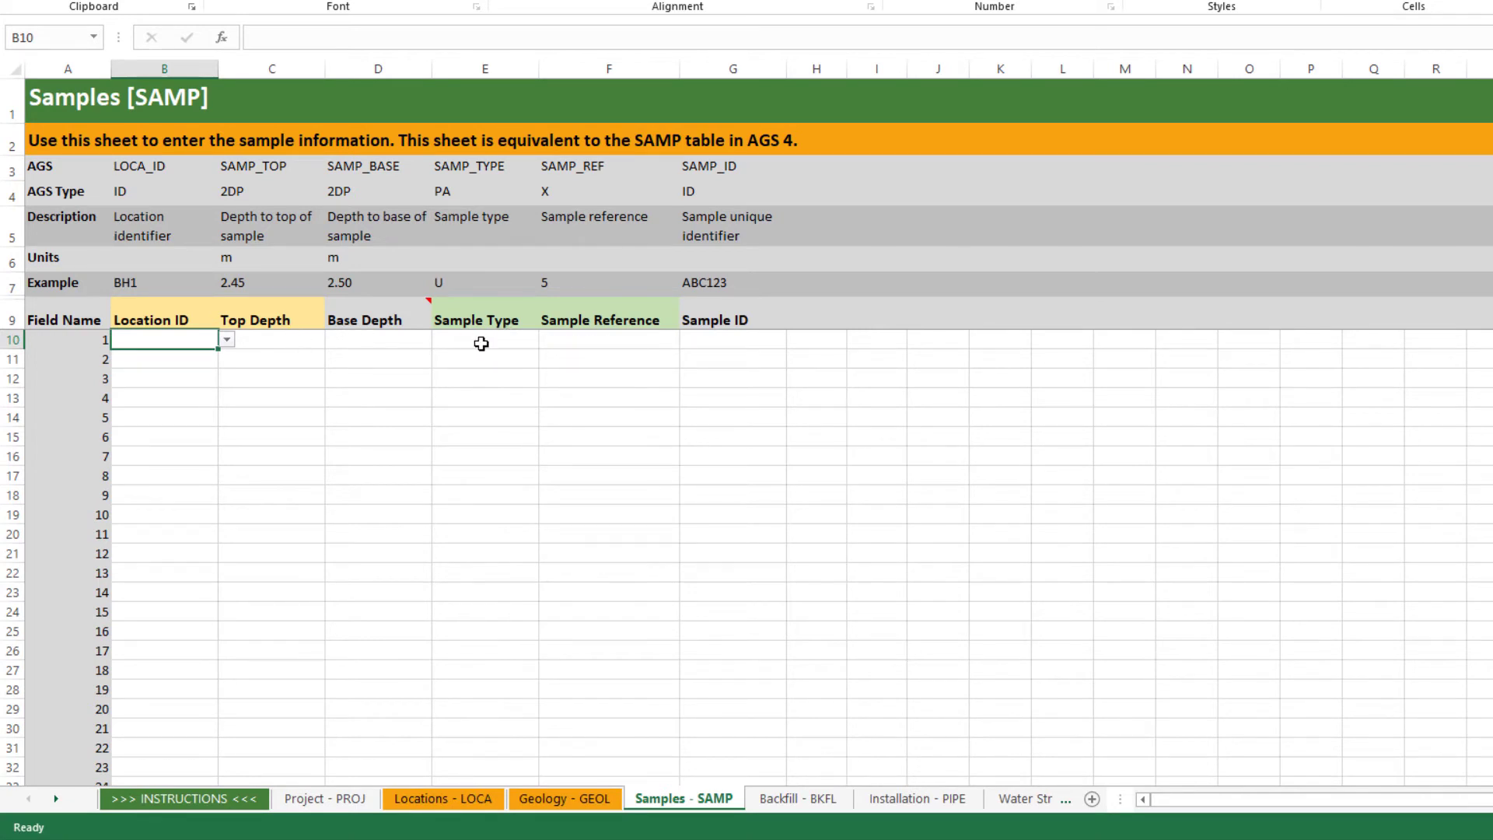
Pick BH1 for the first sample in B10, then view and dismiss the Sample Type list.
left_click(227, 339)
left_click_drag(226, 379, 225, 374)
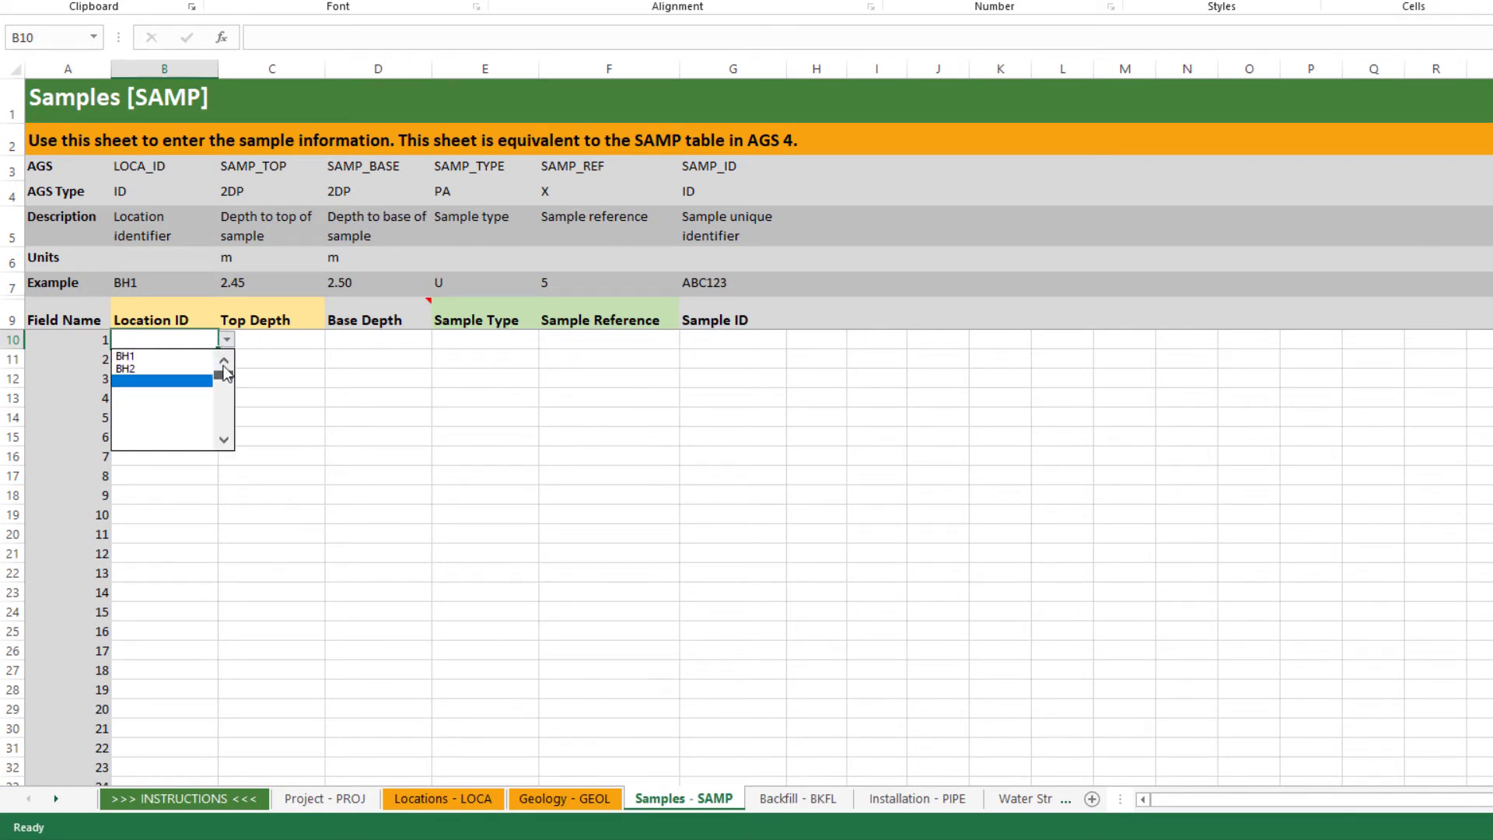
left_click(133, 356)
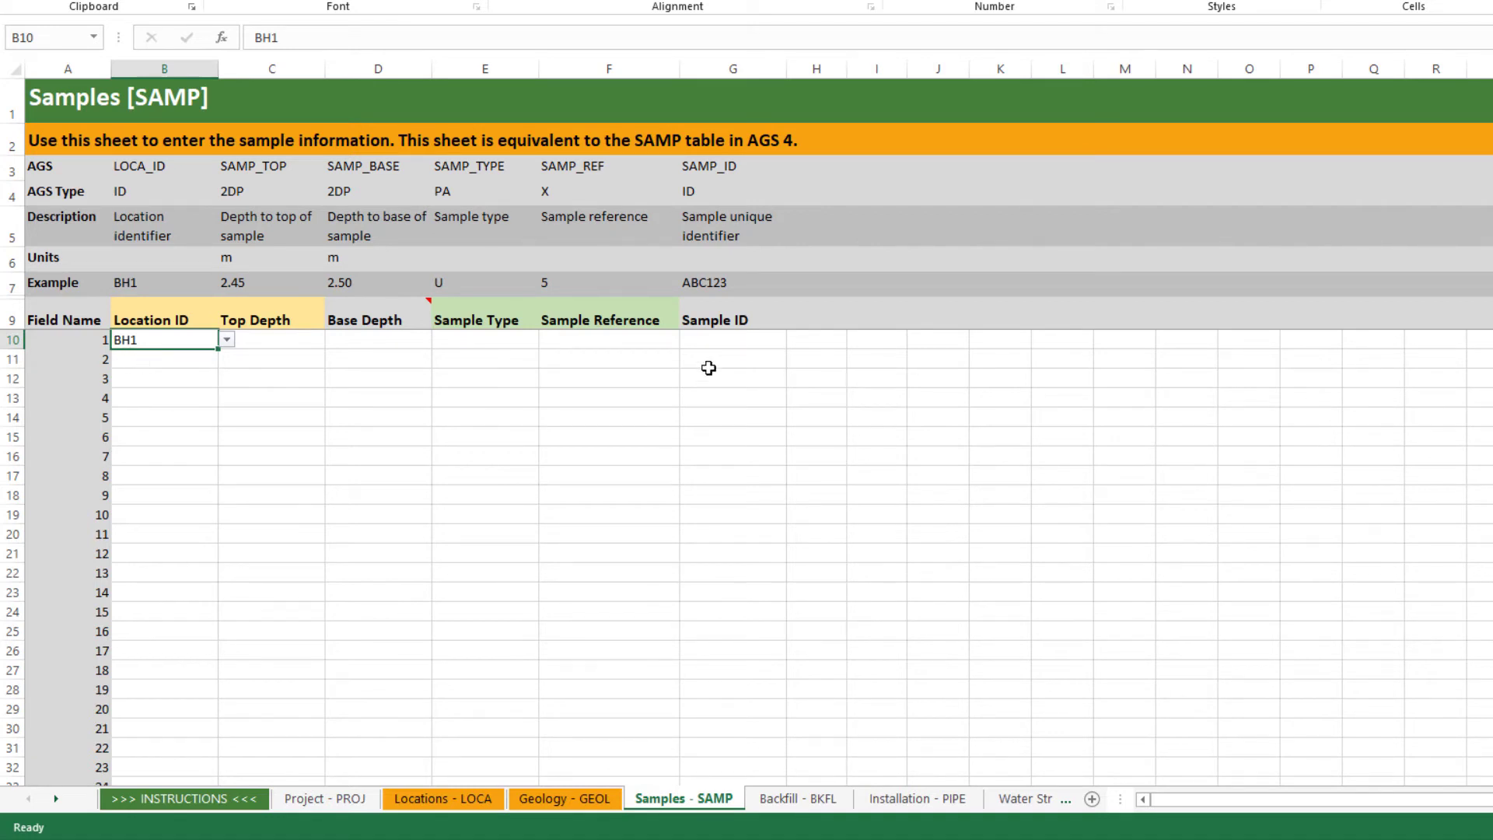
left_click(498, 337)
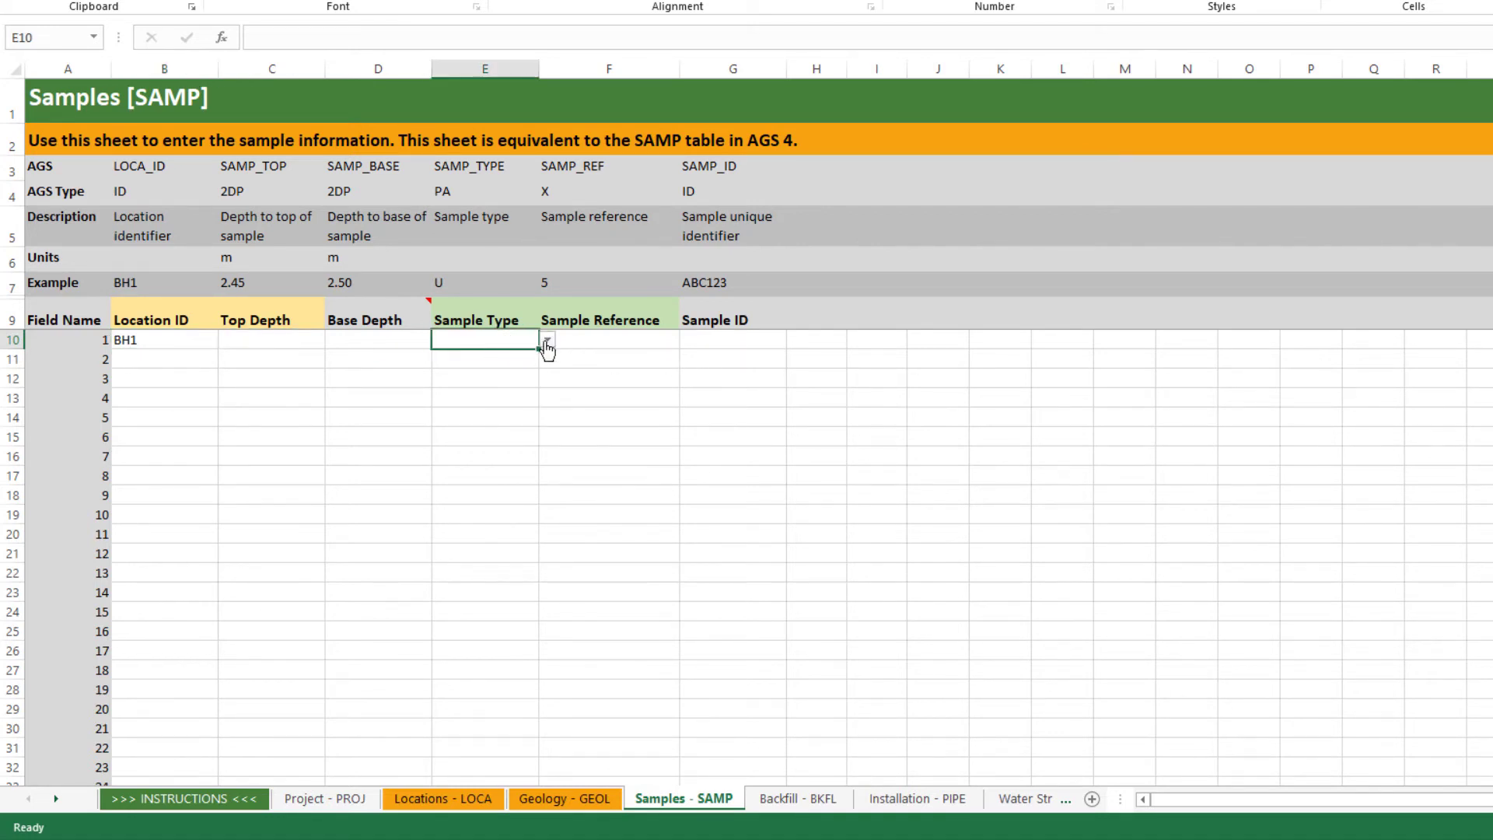
left_click(547, 340)
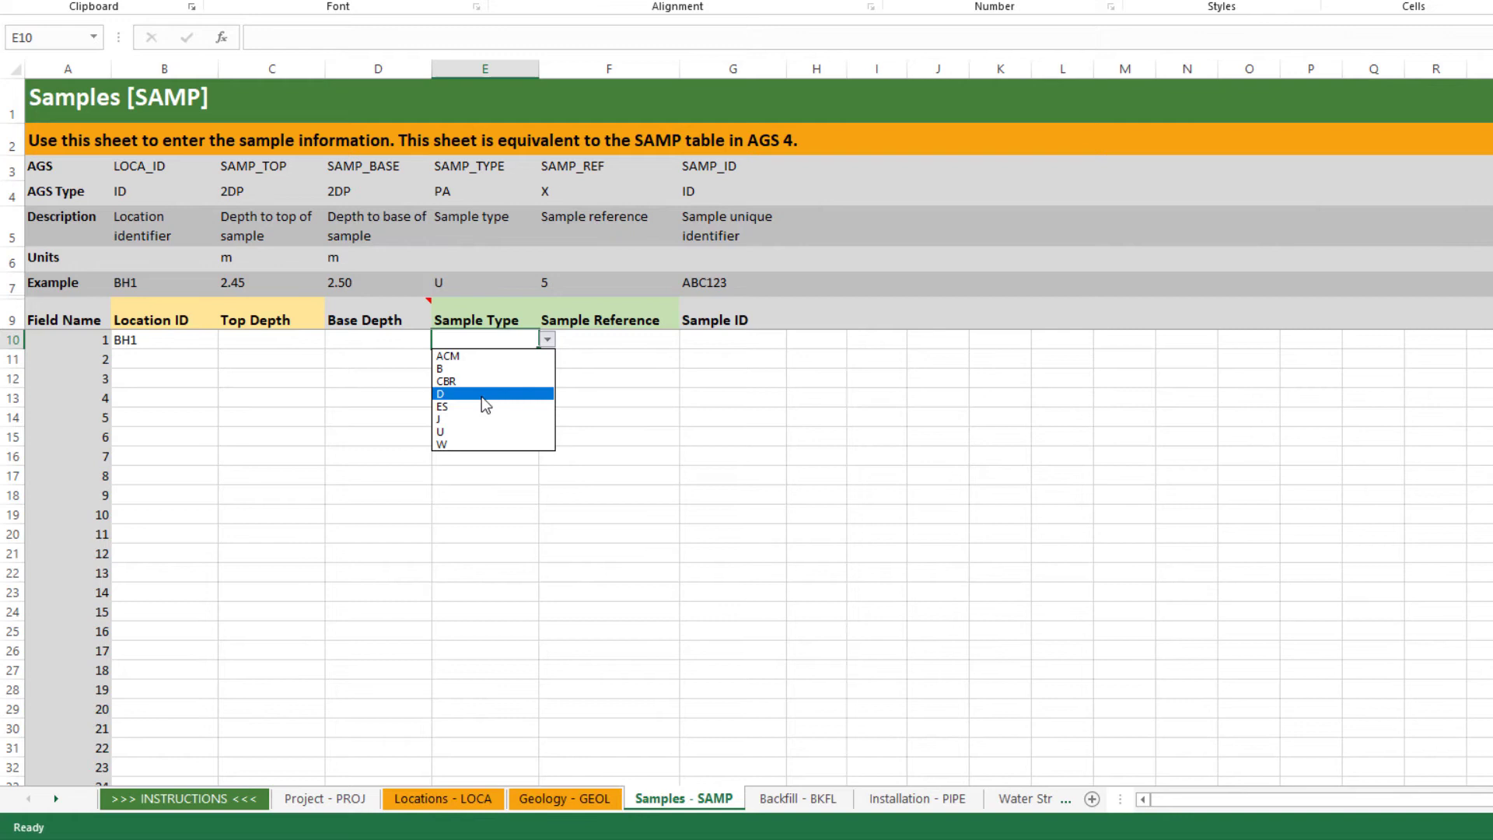
left_click(630, 391)
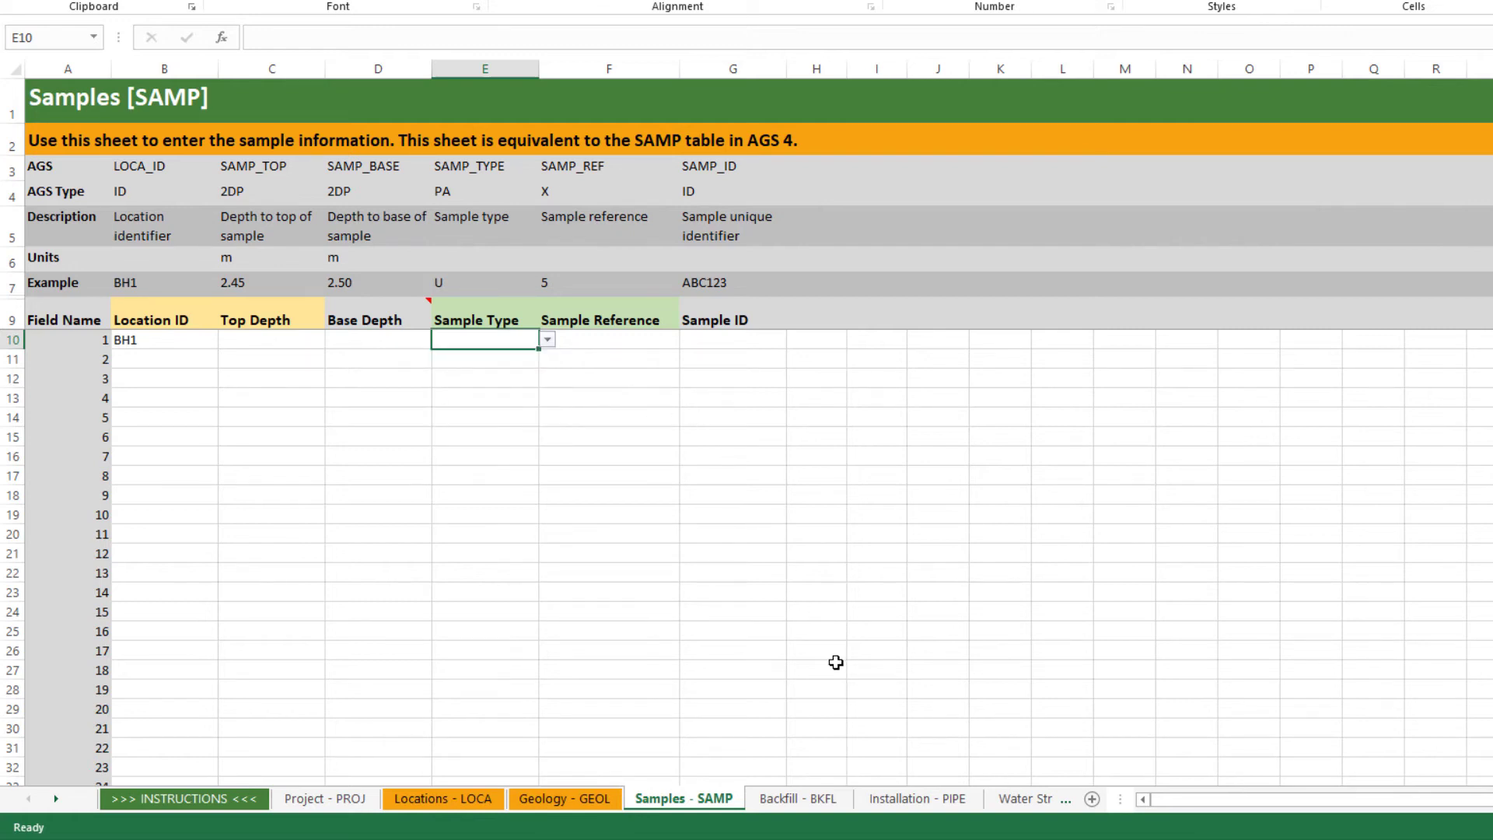
Set BH1 in B10 of Backfill - BKFL, leave the legend code blank, then go to Installation - PIPE.
left_click(805, 801)
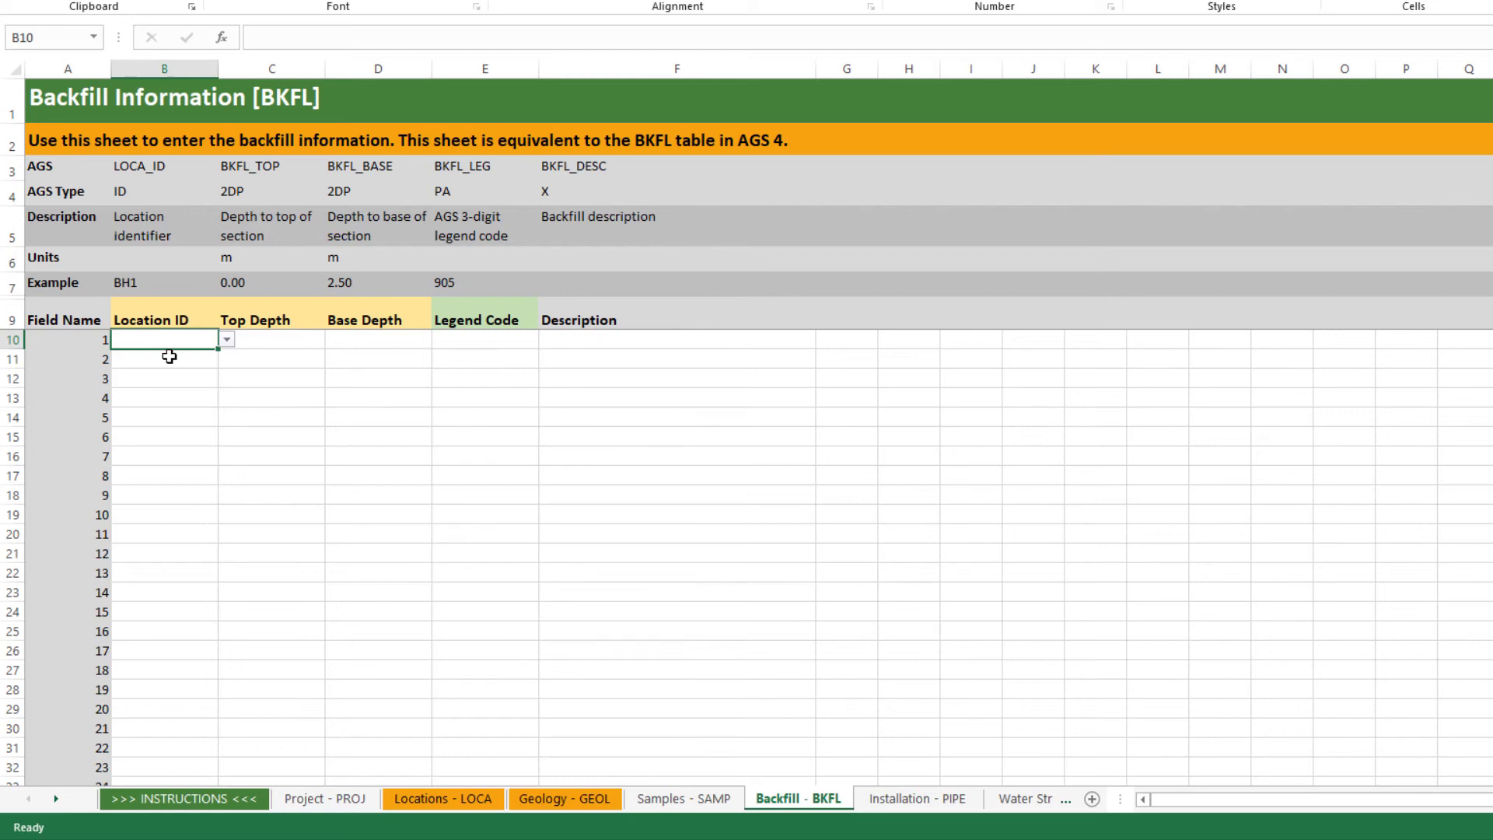
left_click(227, 340)
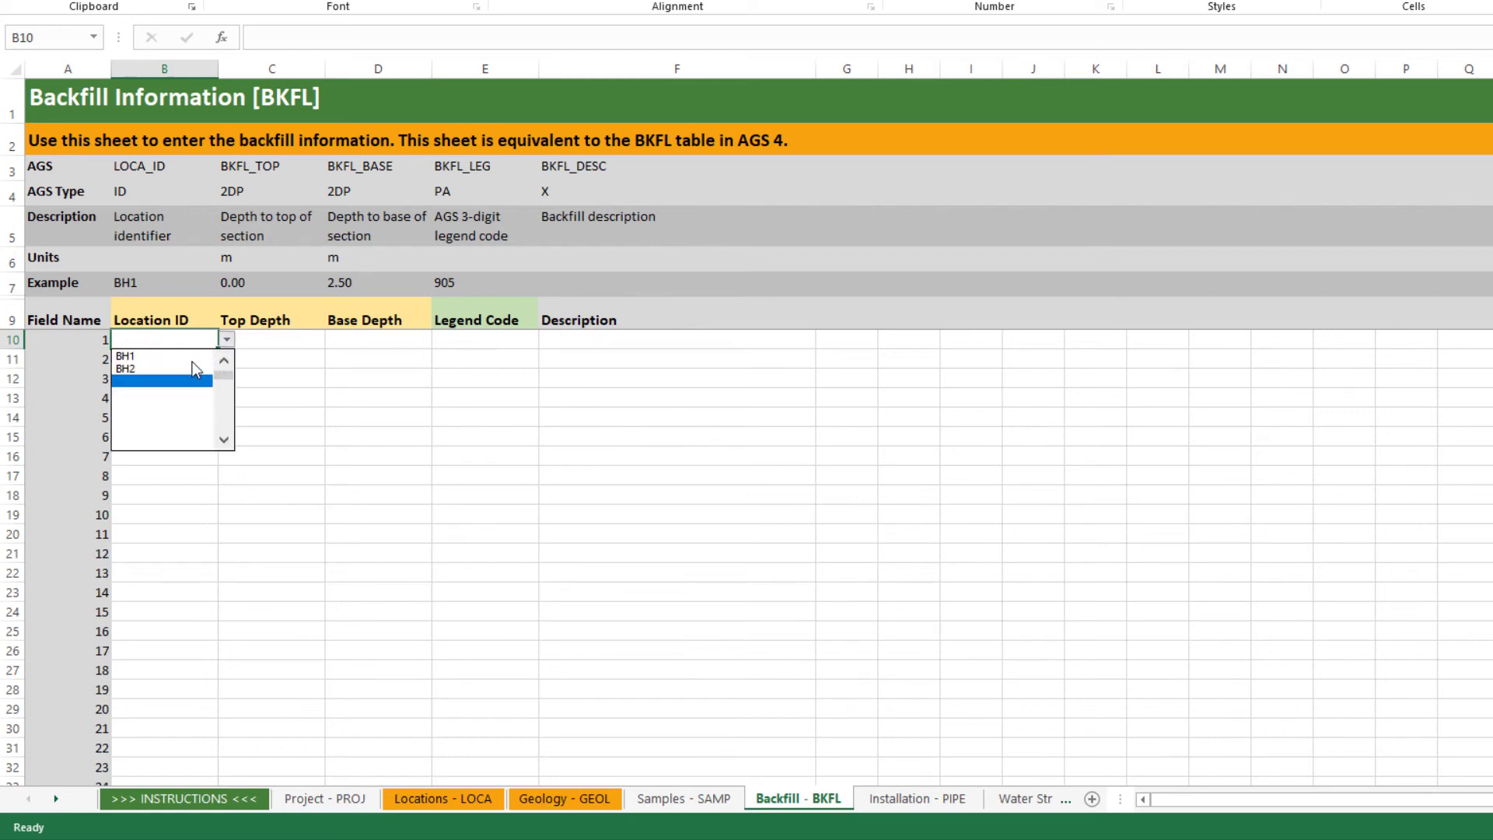
left_click(169, 356)
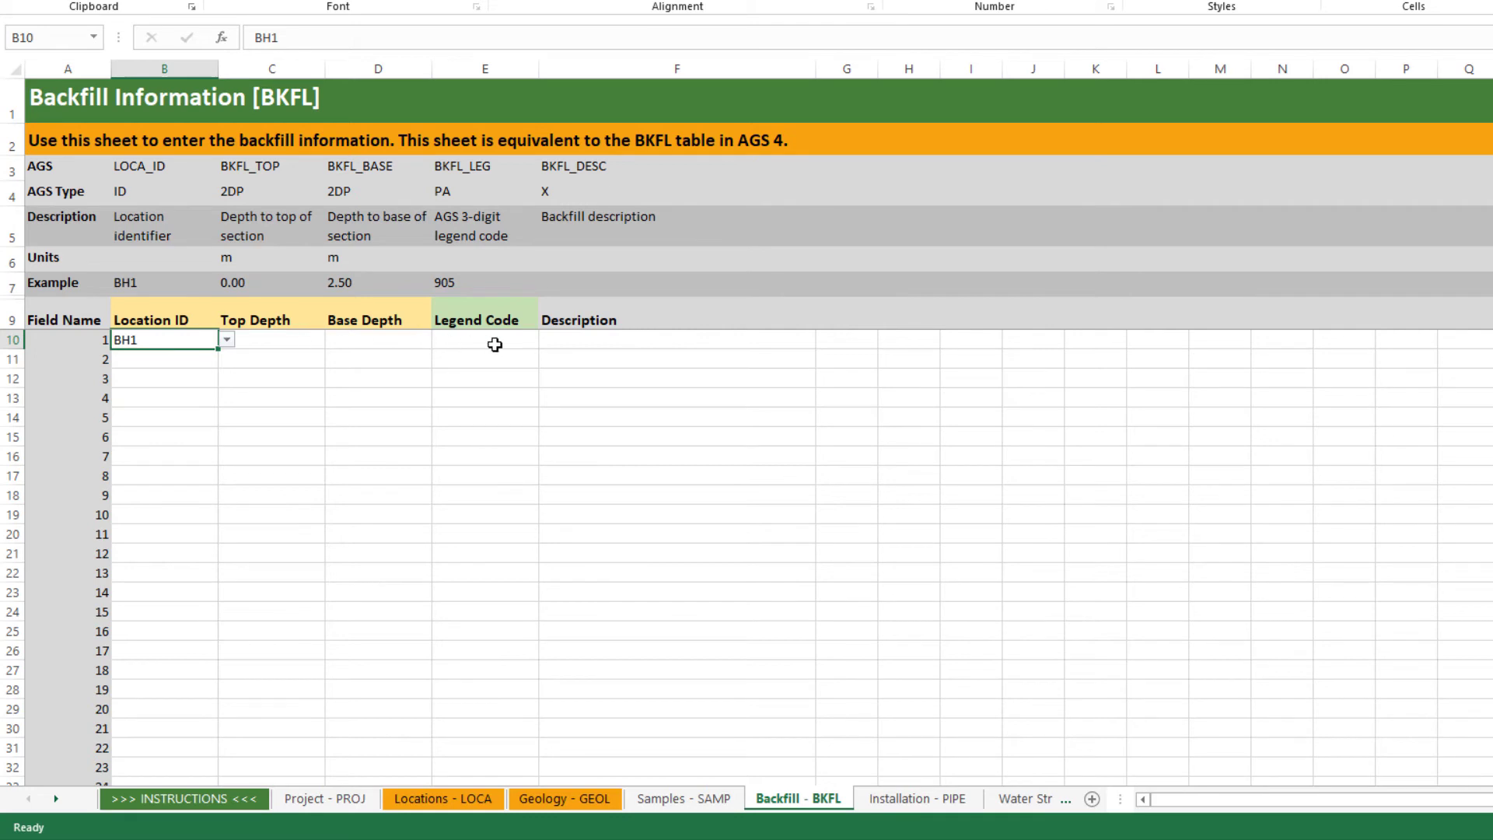
left_click(498, 341)
left_click(548, 340)
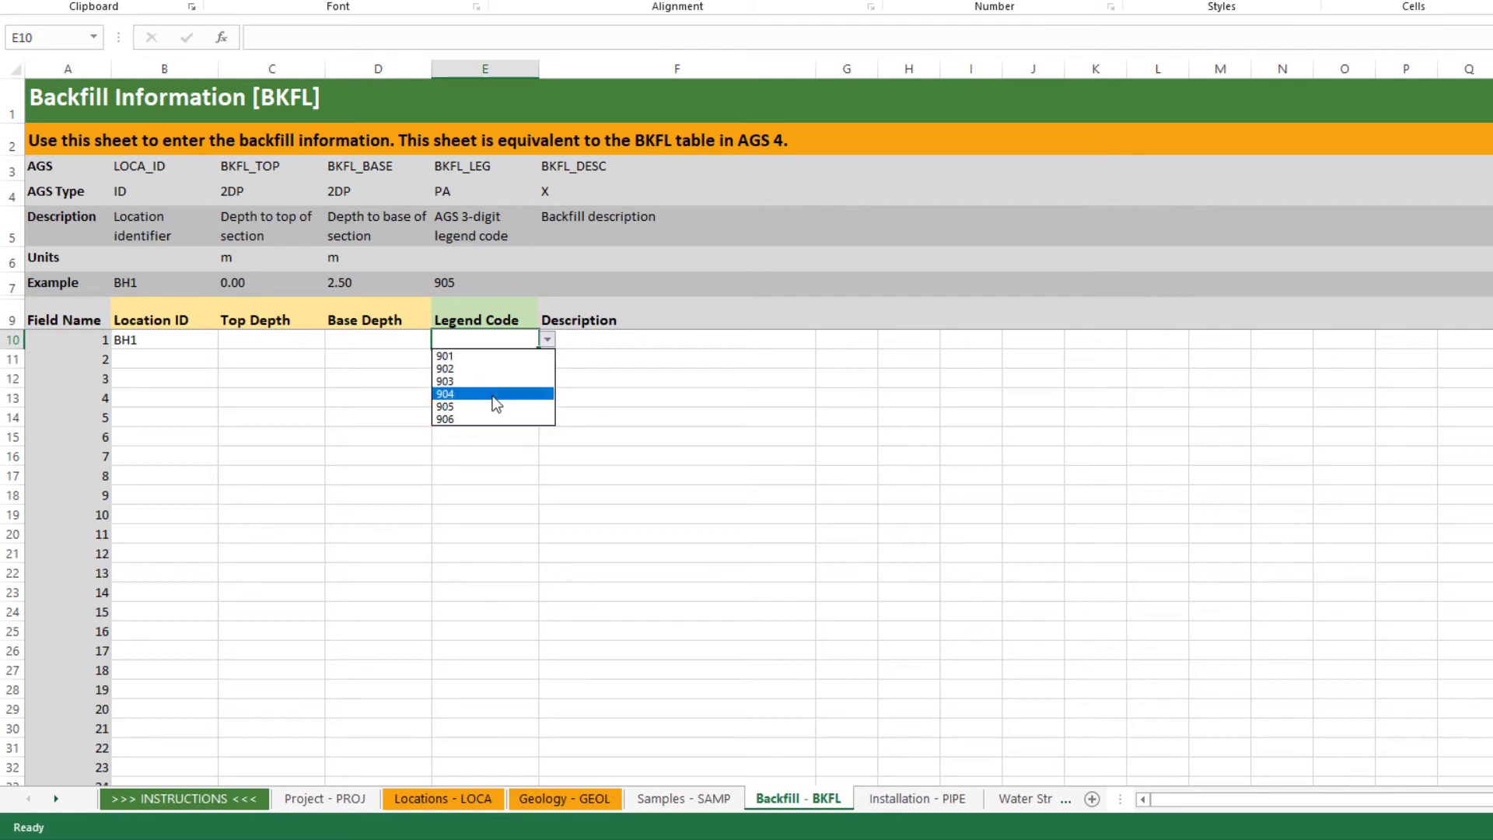
left_click(655, 391)
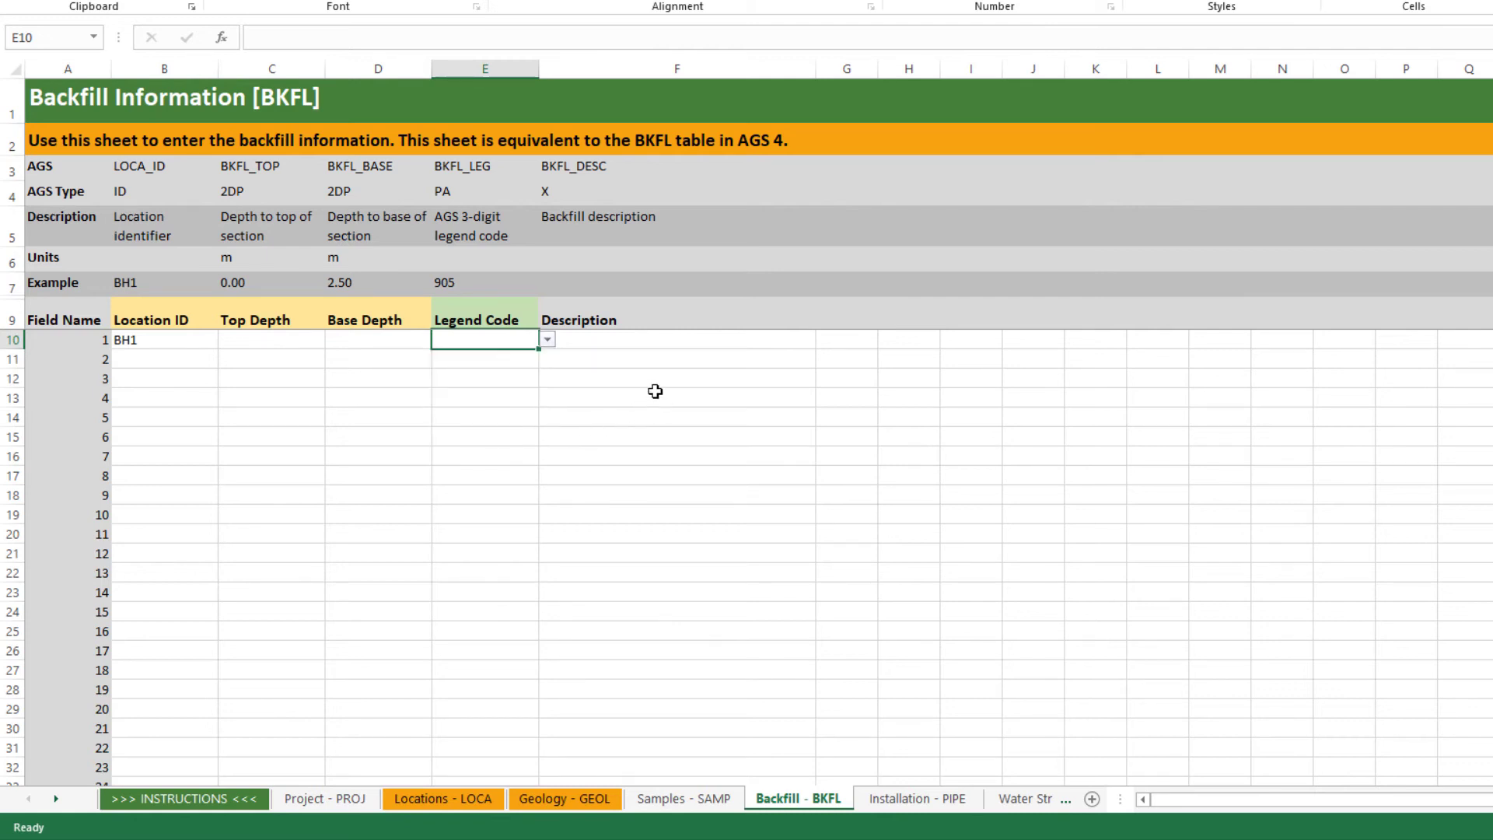
left_click(631, 342)
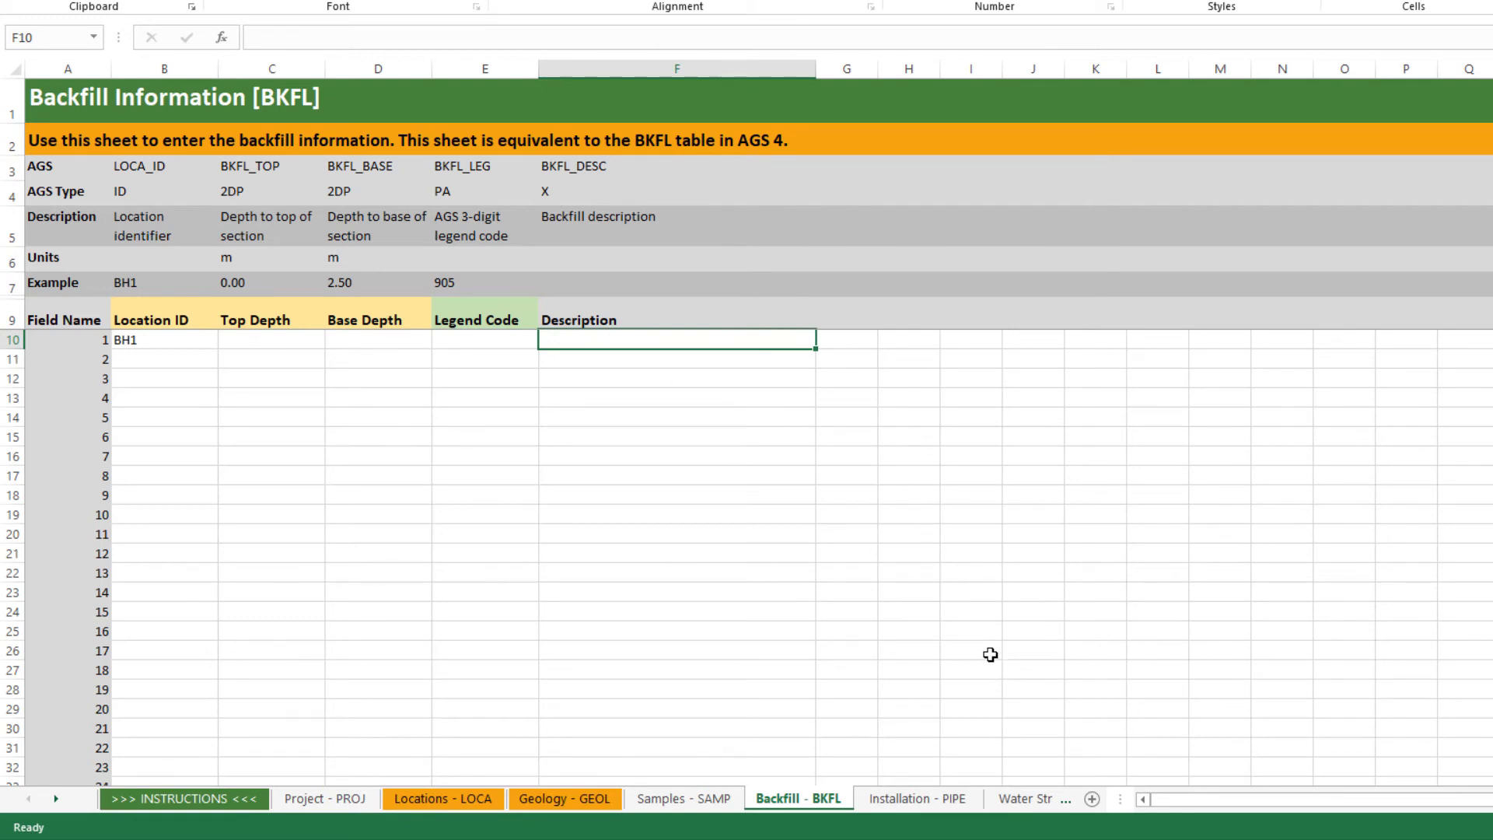
left_click(915, 798)
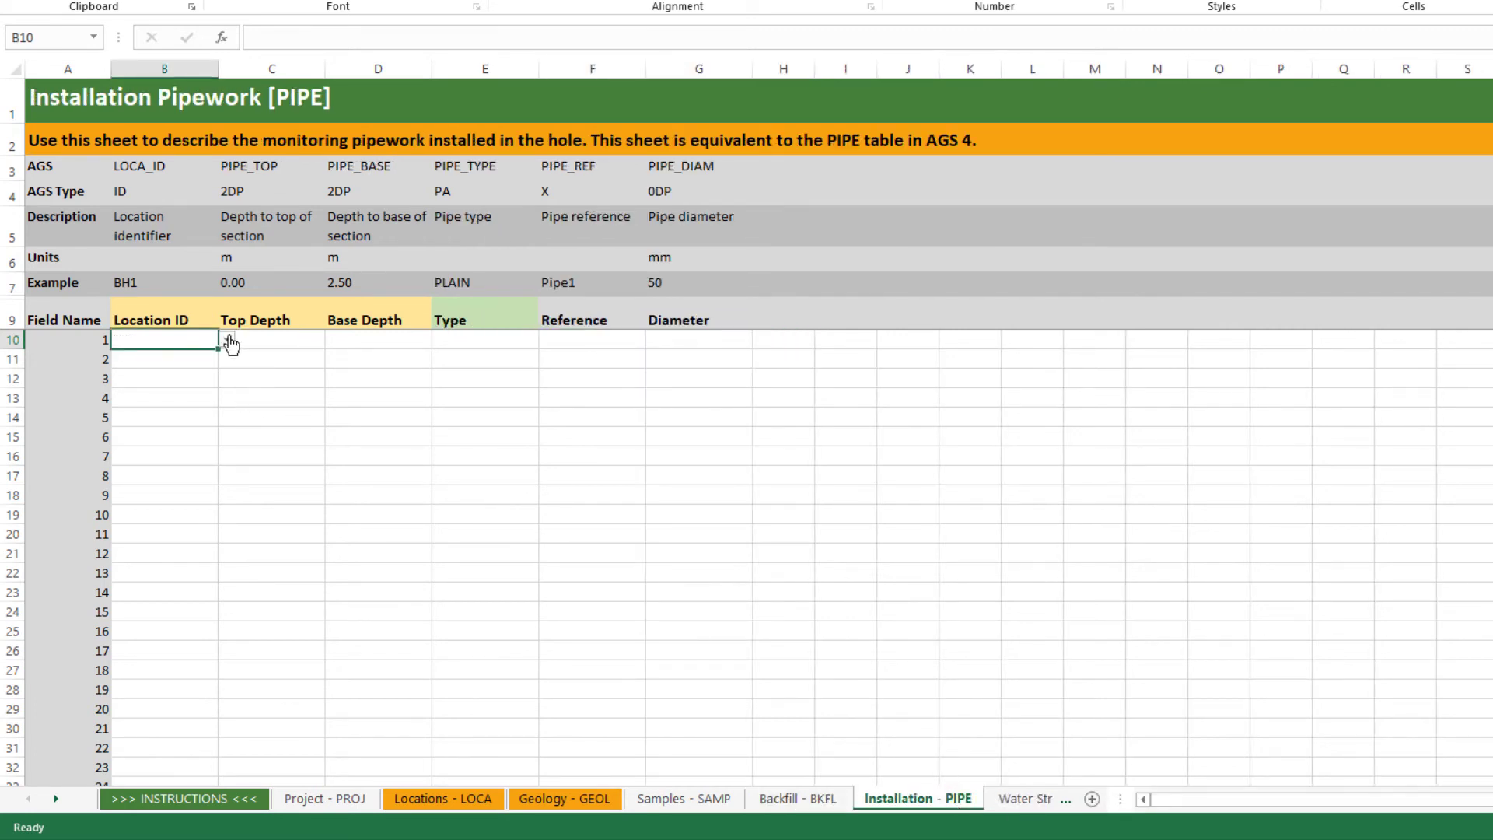
Set BH1 in B10 of the pipe sheet, leave the PLAIN/SLOTTED type unset, then go to Water Strike - WSTD.
left_click(227, 340)
left_click(210, 362)
left_click(490, 340)
left_click(547, 340)
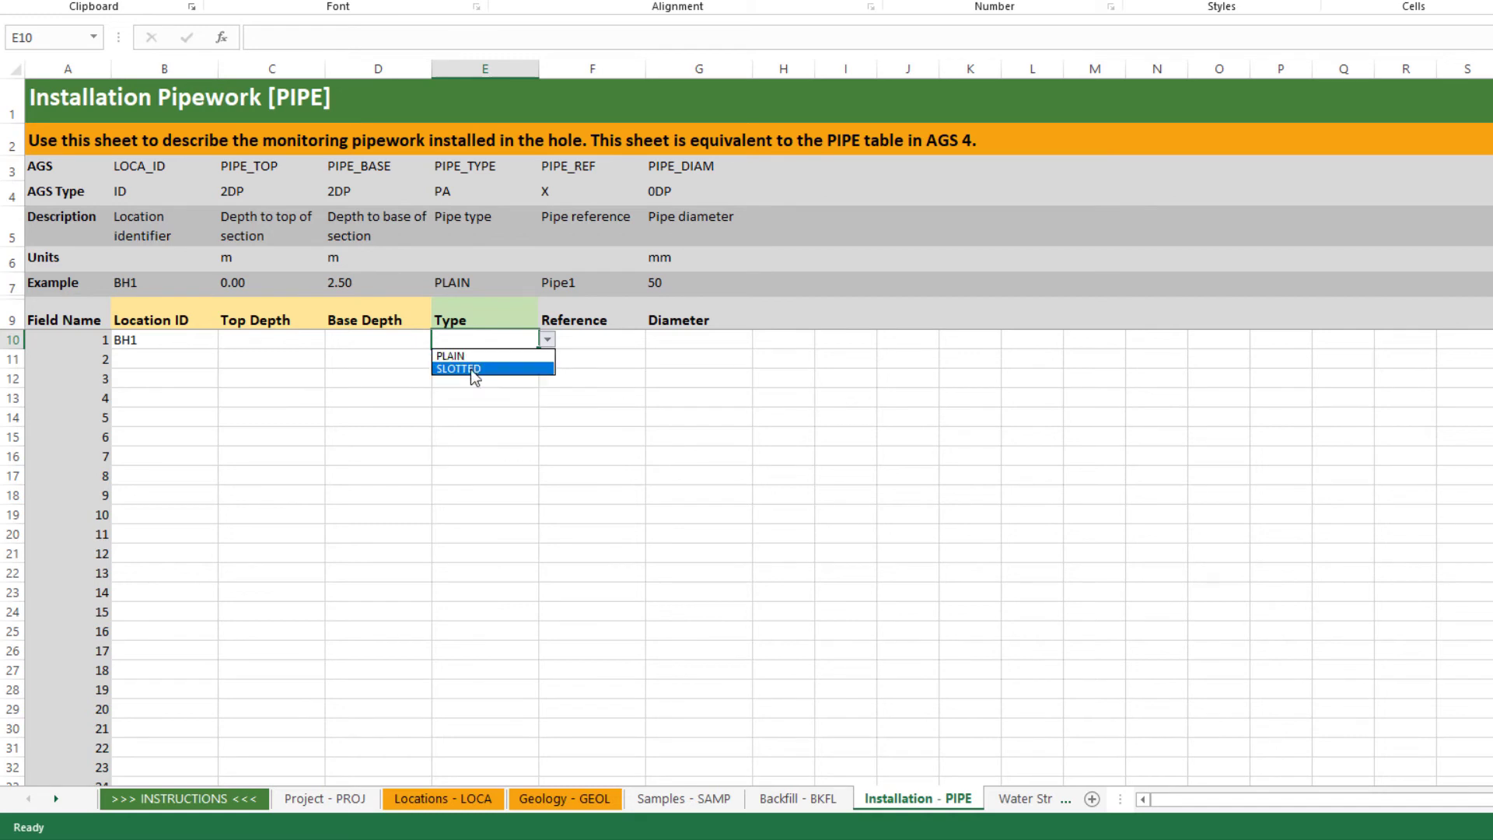
key("Escape")
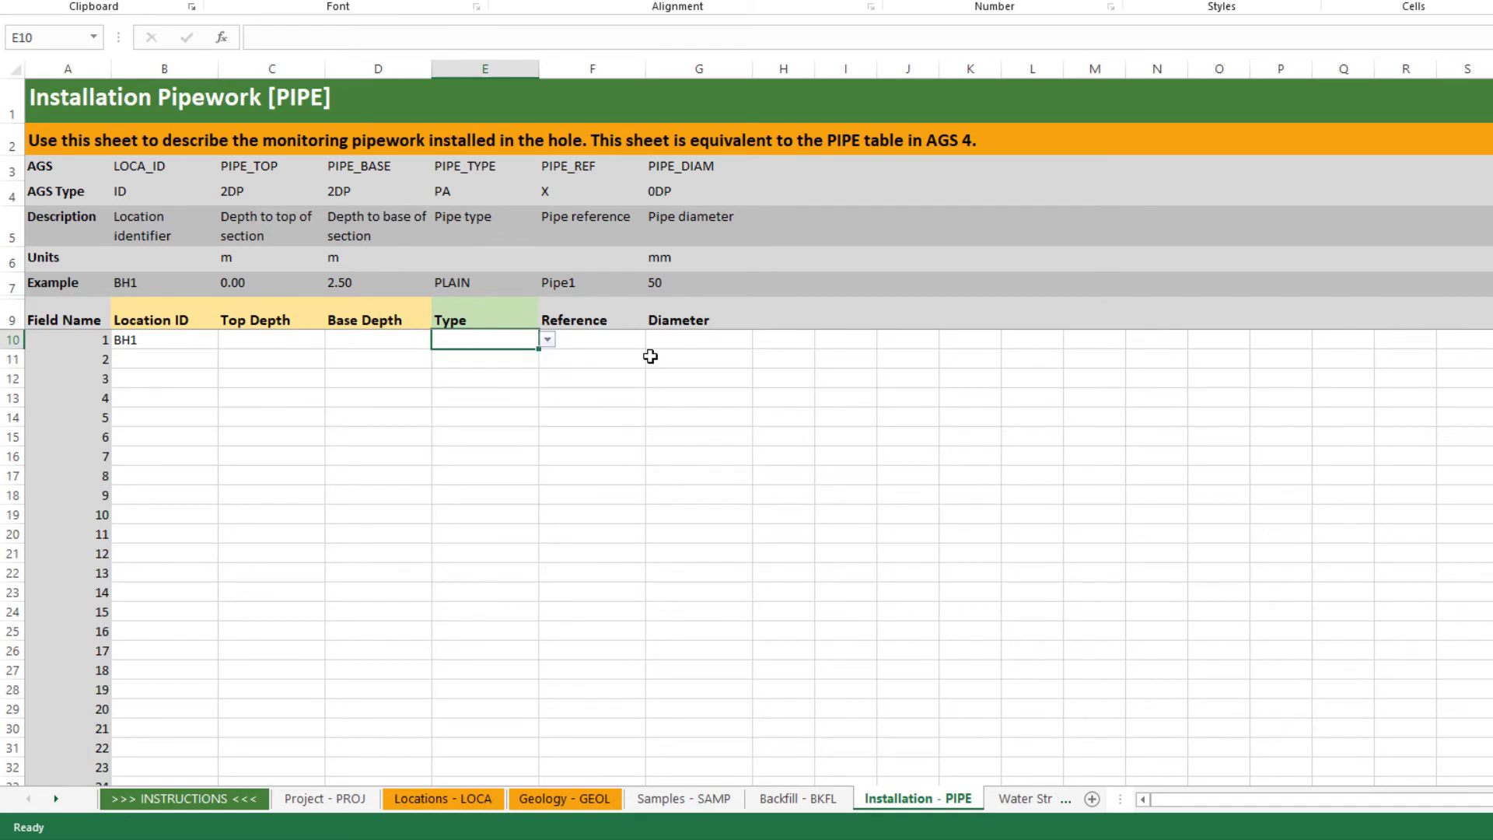
key("ctrl+Page_Down")
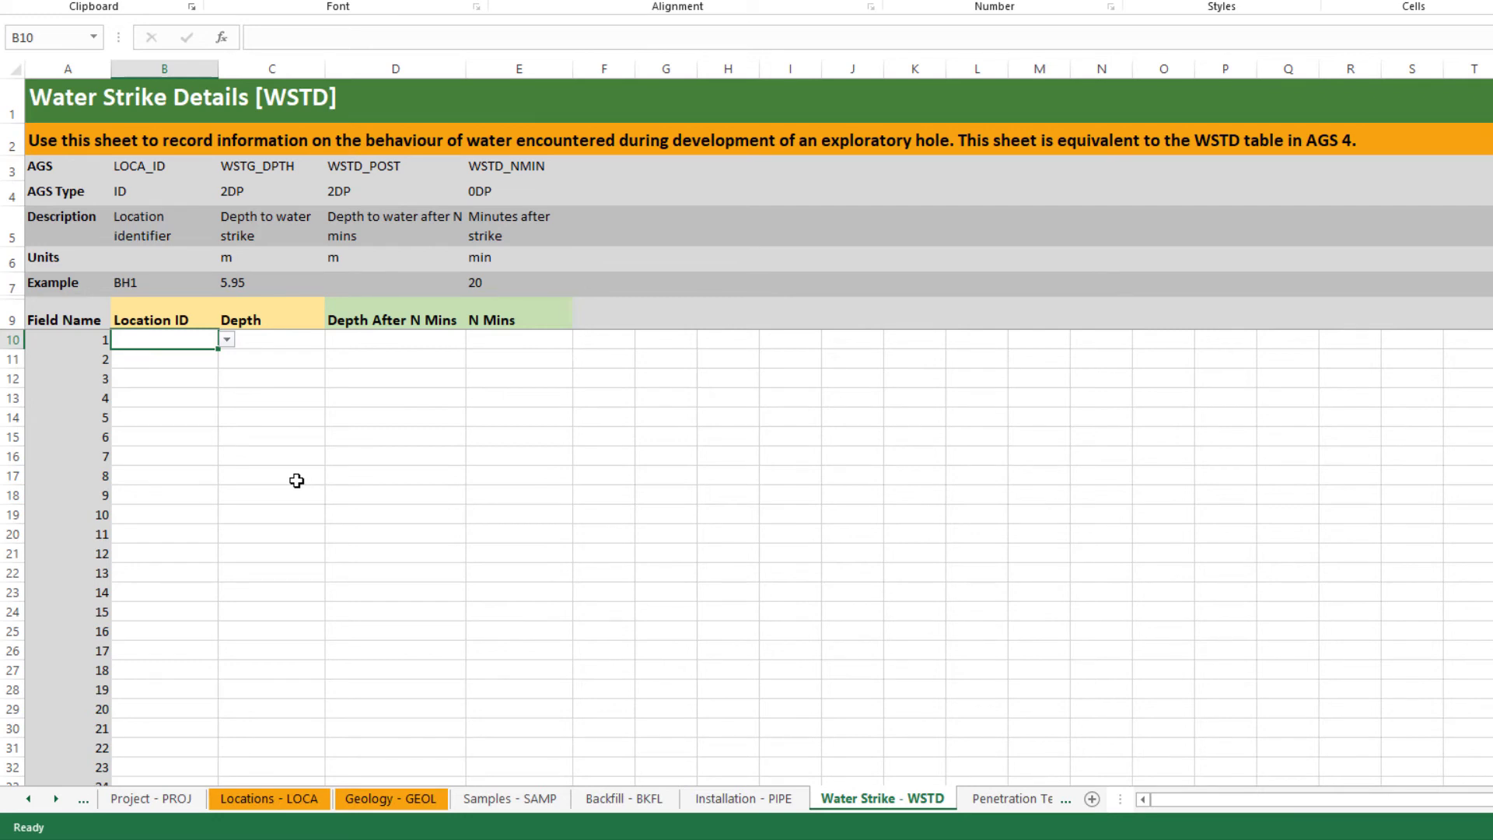
Pick BH1 as the water strike location with a strike depth of 2.5 m.
left_click(227, 341)
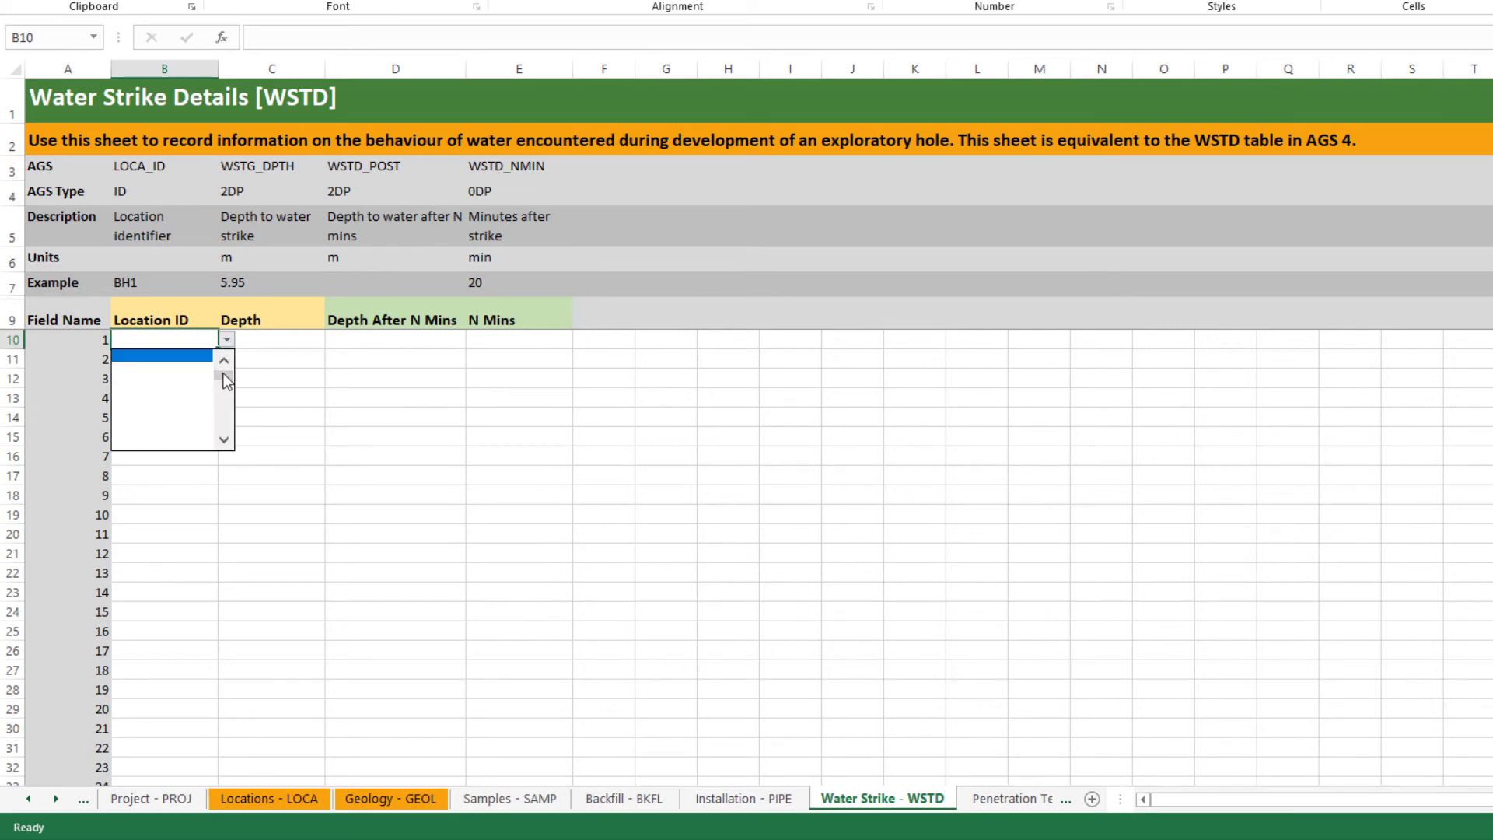
left_click(168, 358)
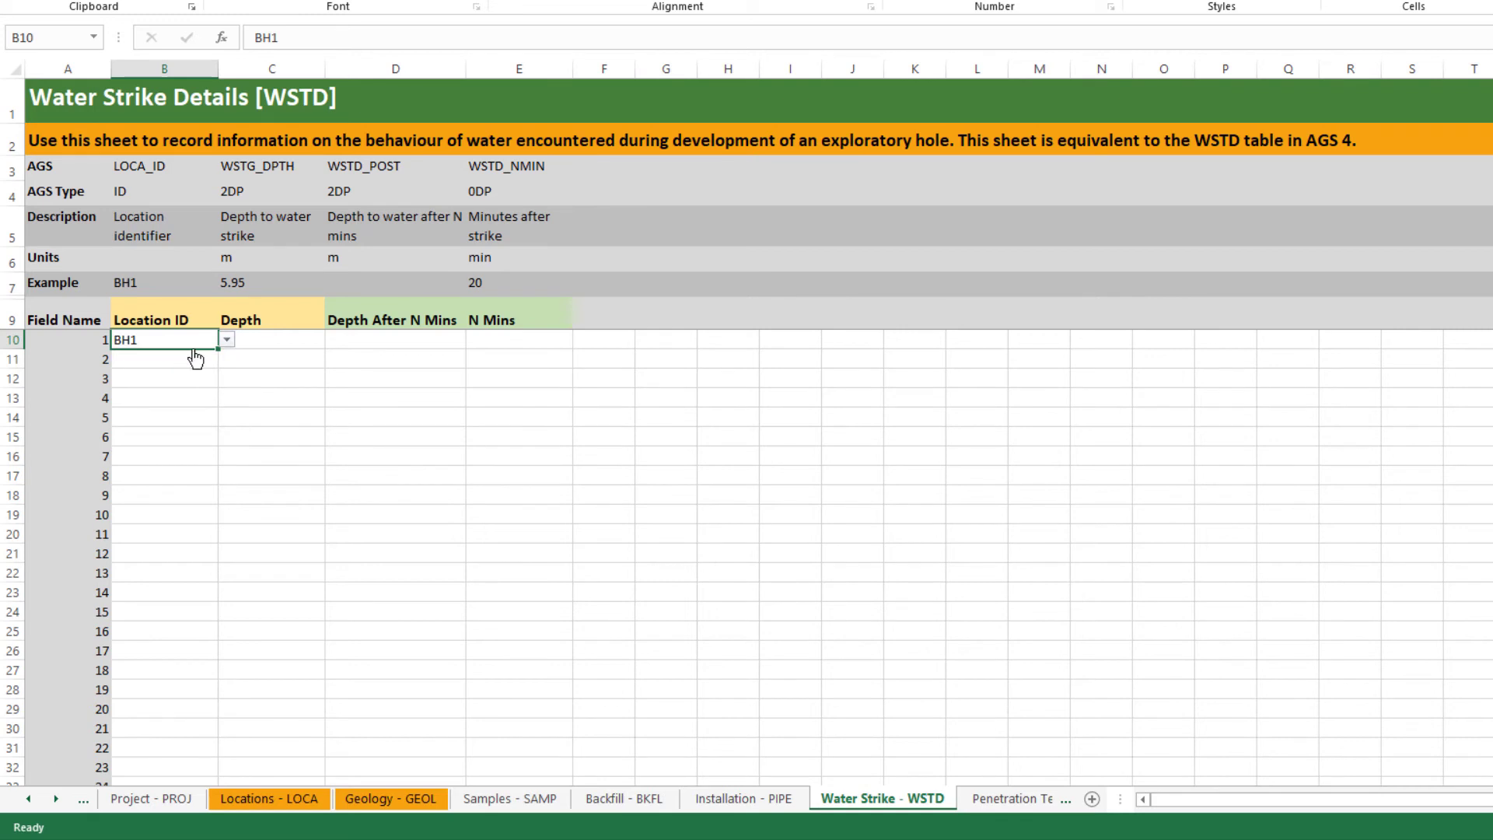
left_click(274, 339)
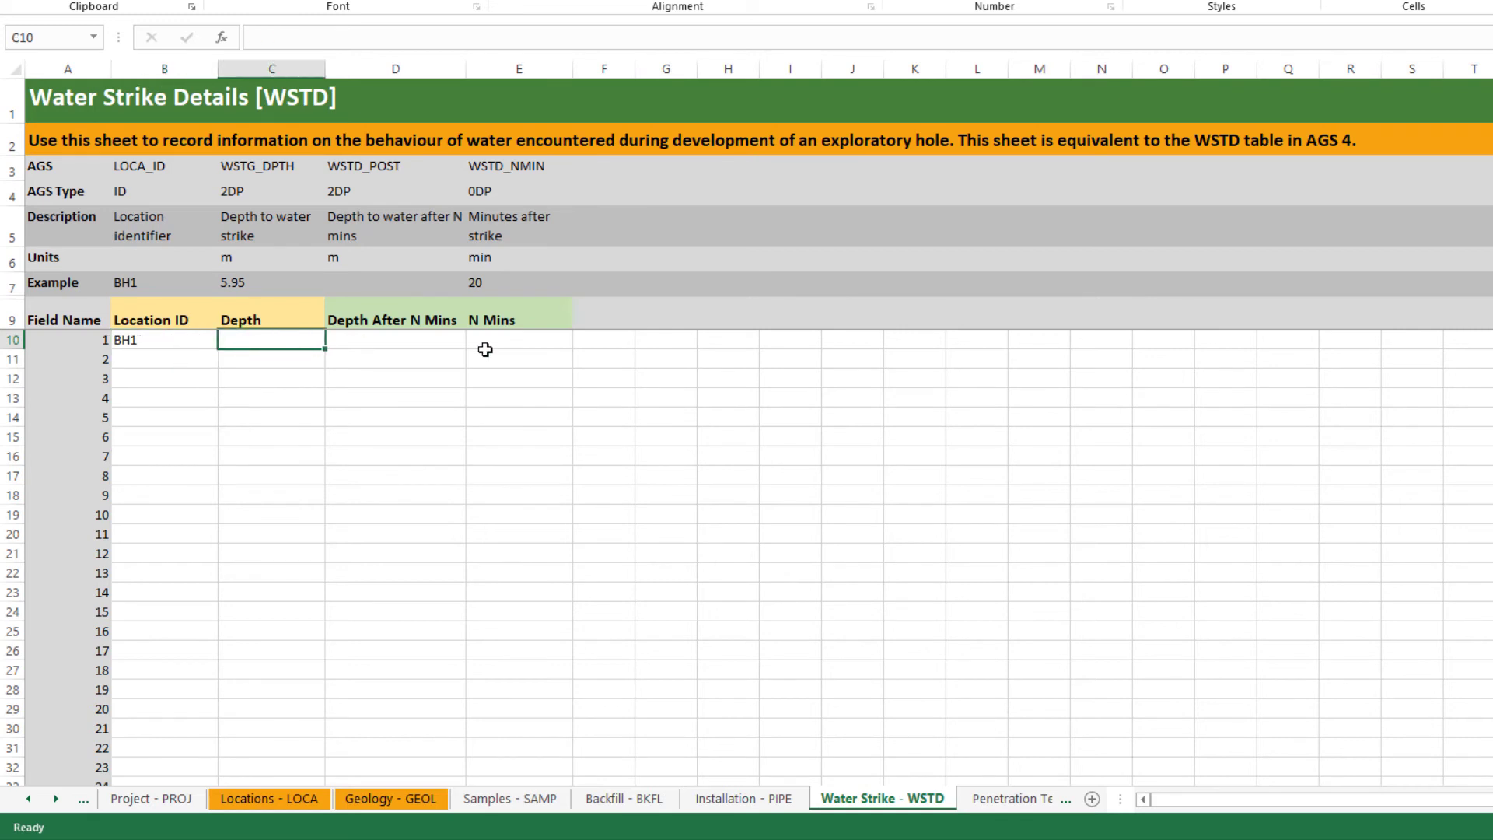
type("2.5")
key("Tab")
Record a depth of 2.3 m after 20 minutes in the N Mins columns.
left_click(519, 340)
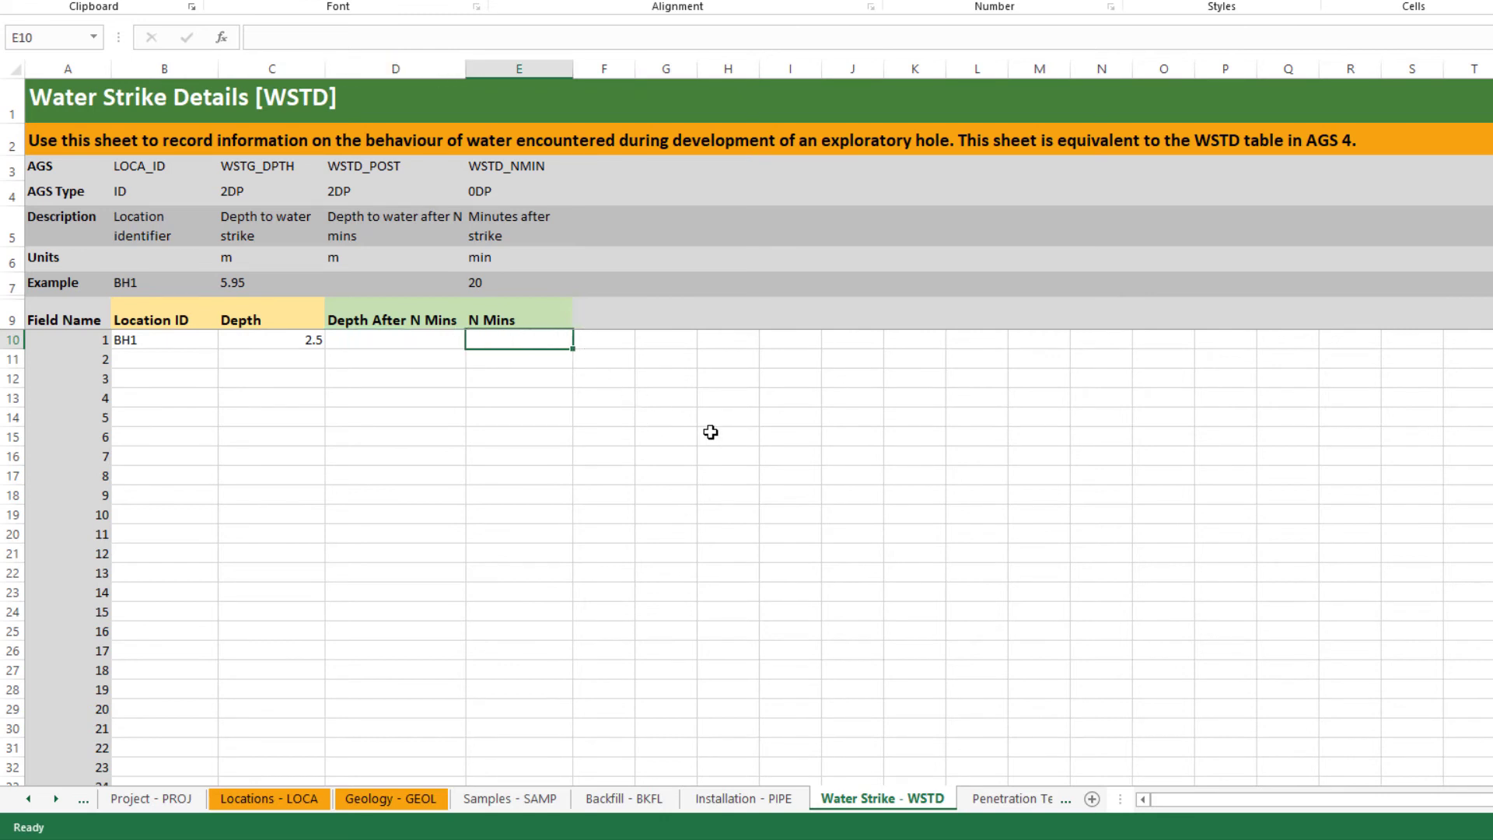
left_click(407, 340)
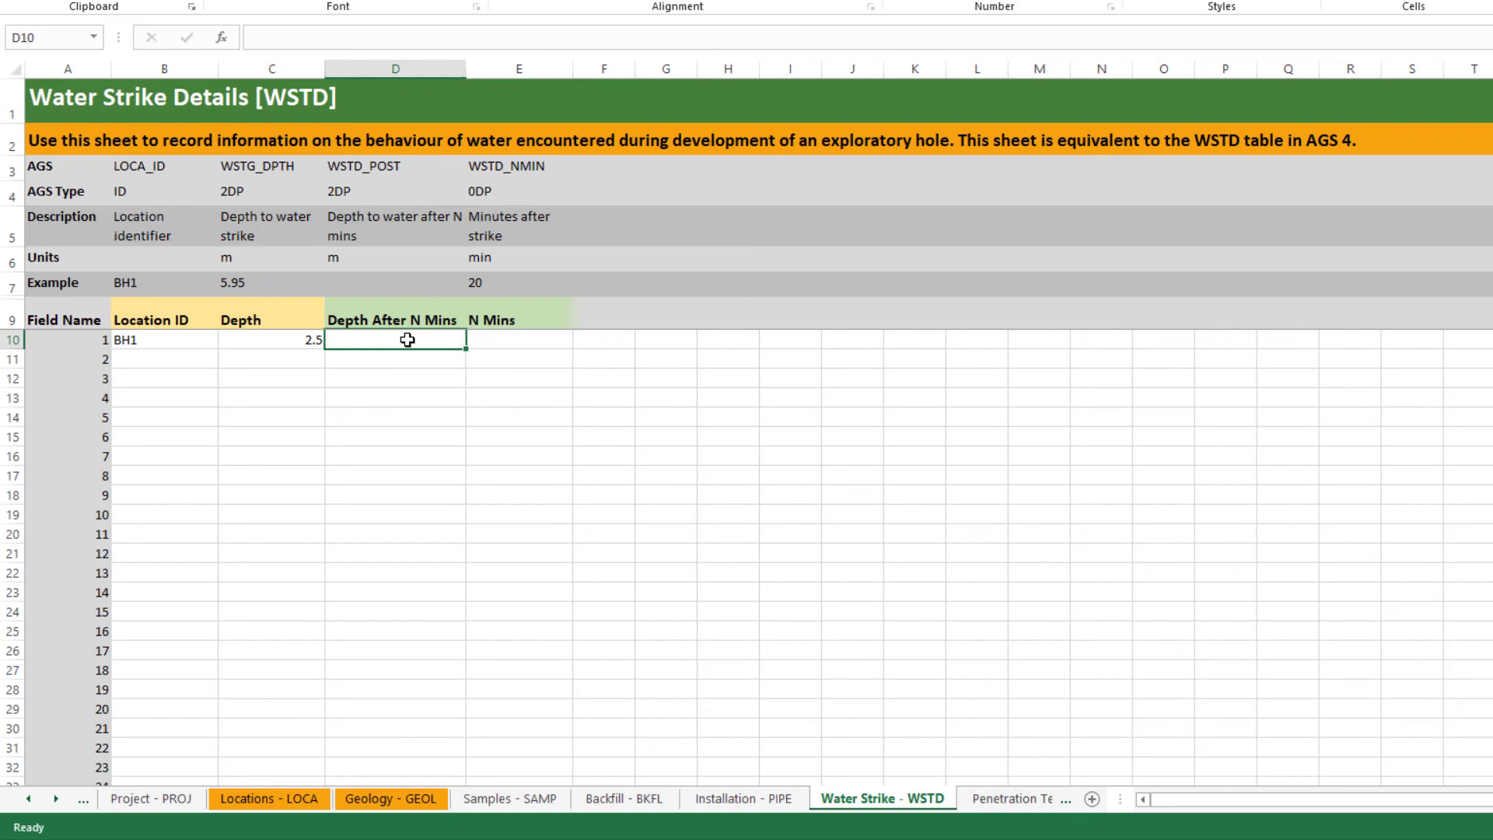
type("2.3")
left_click(491, 355)
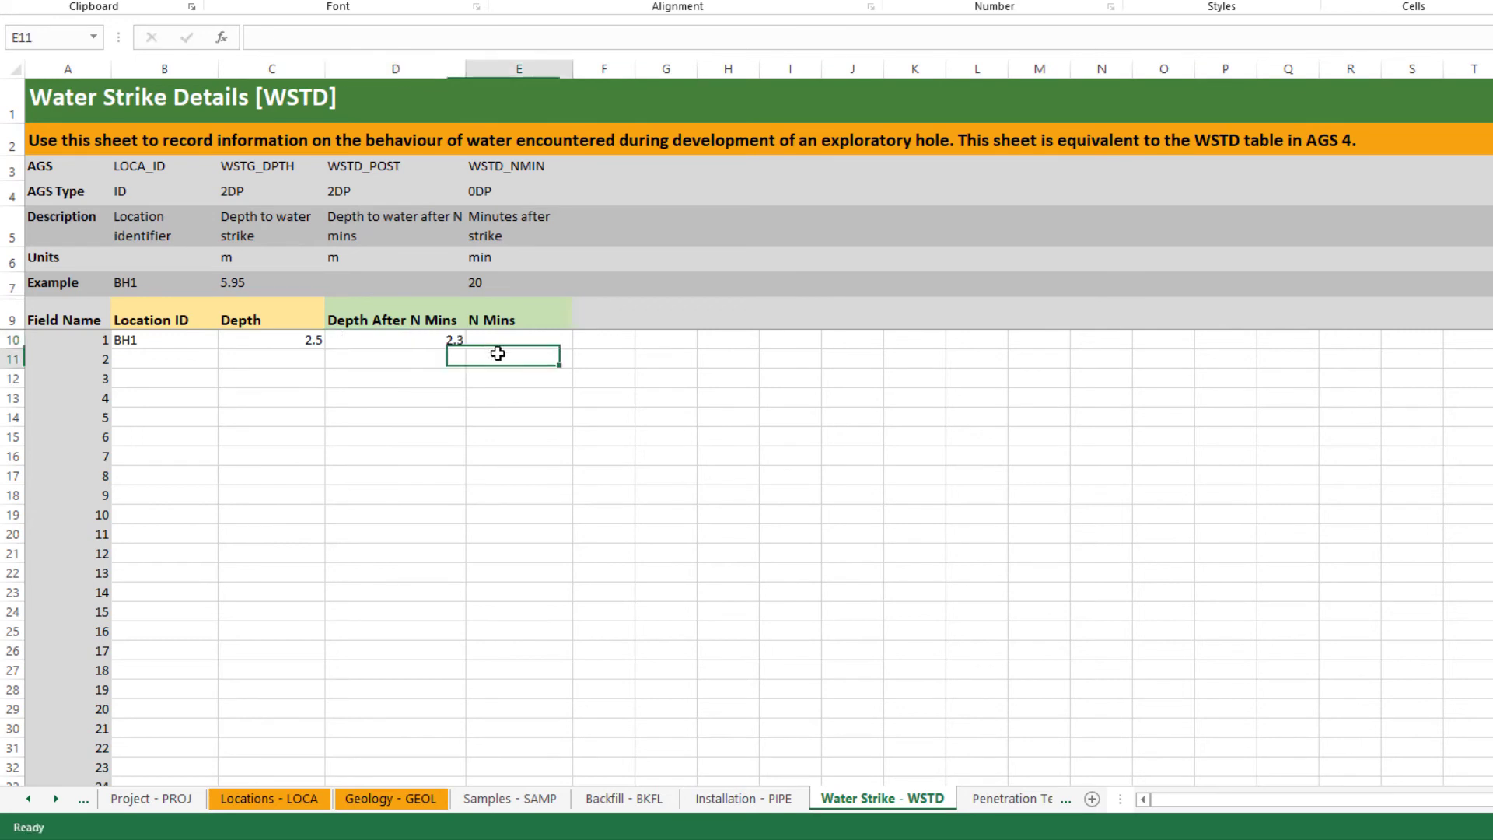
left_click(518, 340)
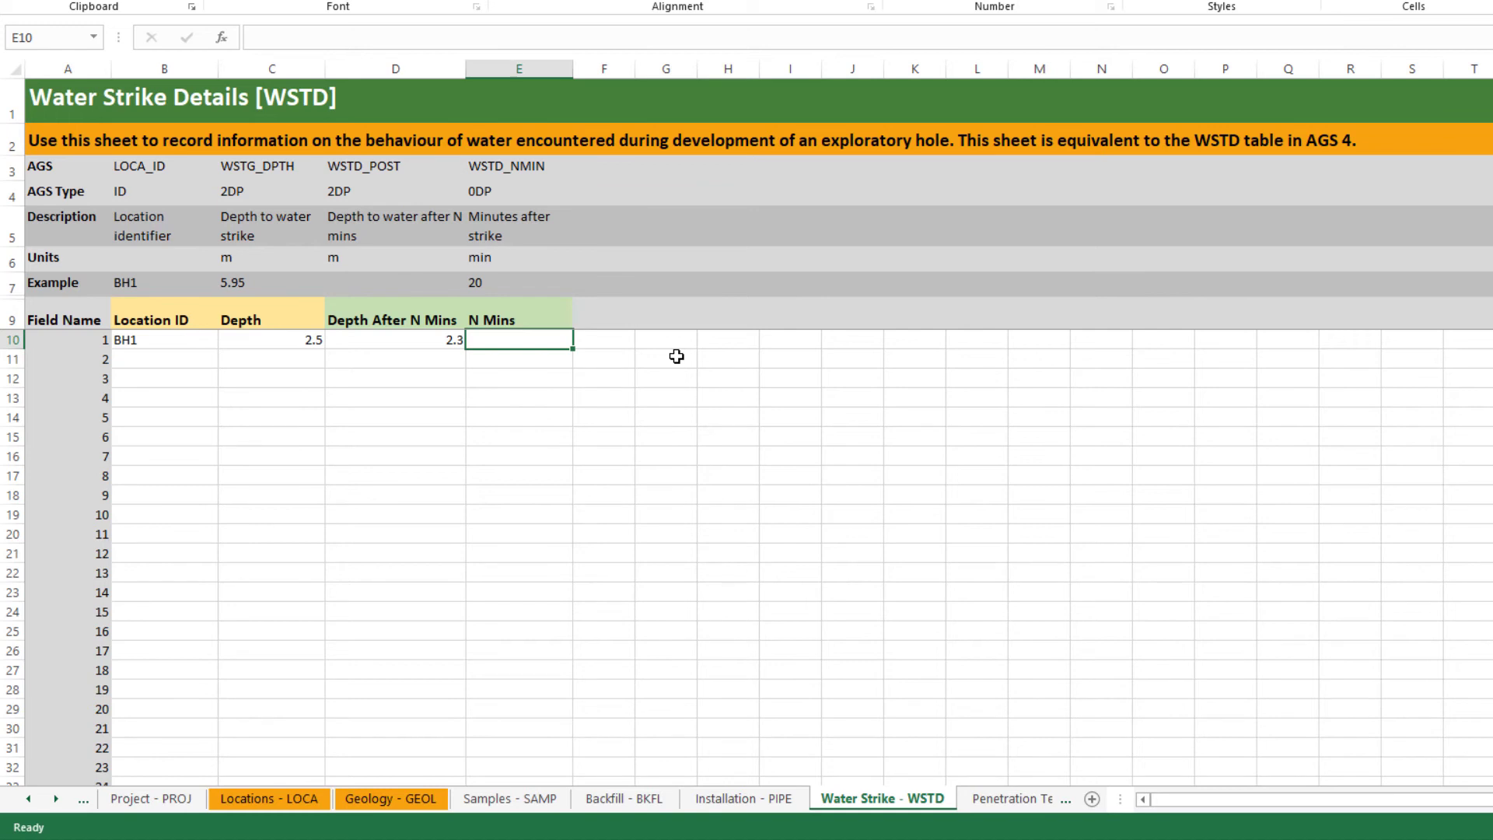
type("20")
left_click(498, 367)
left_click(523, 347)
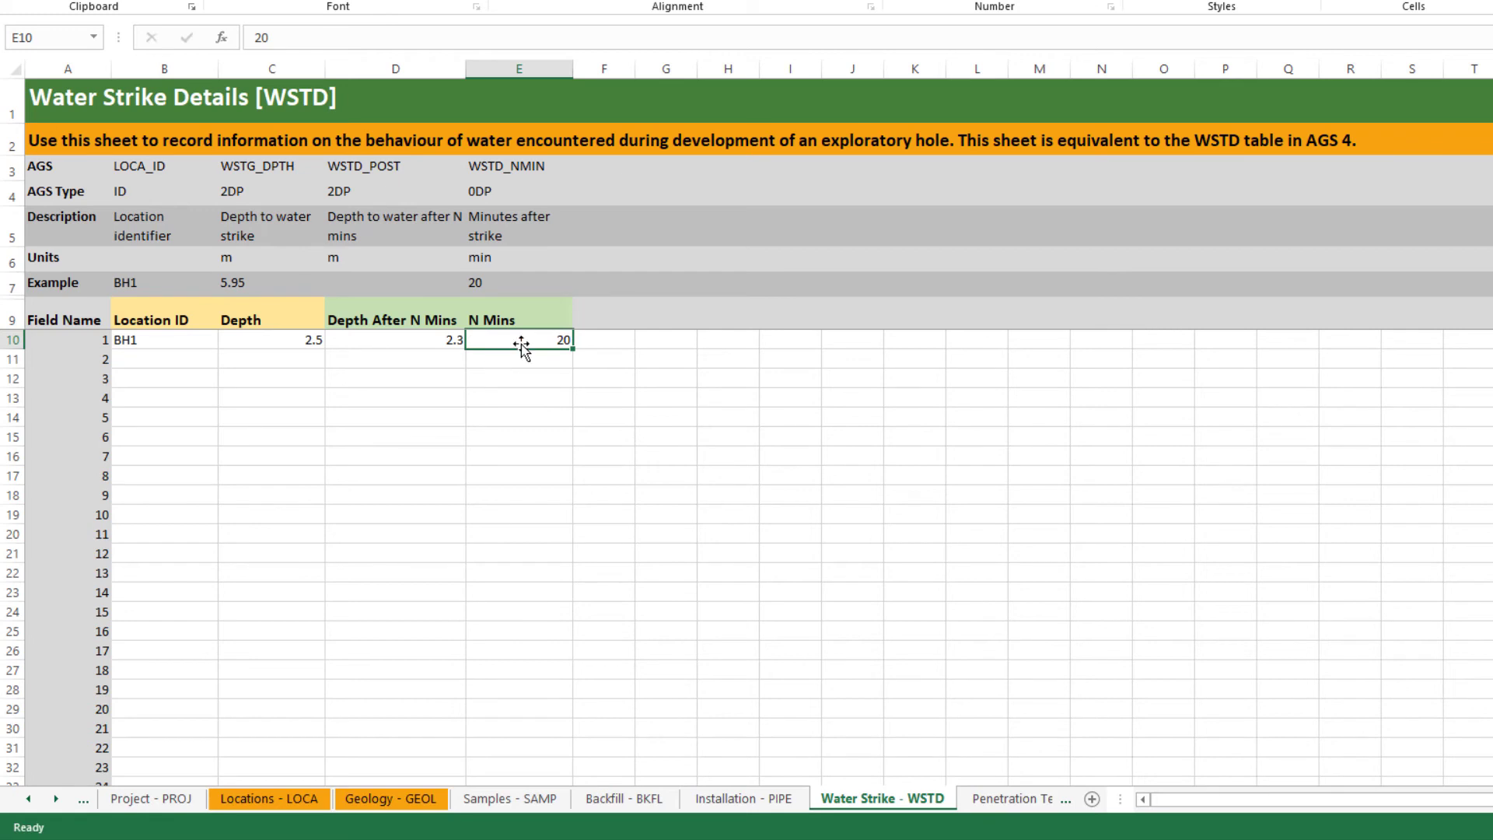
On the Penetration Test - ISPT sheet, enter BH1 with an SPT depth of 2.5 m.
left_click(1018, 798)
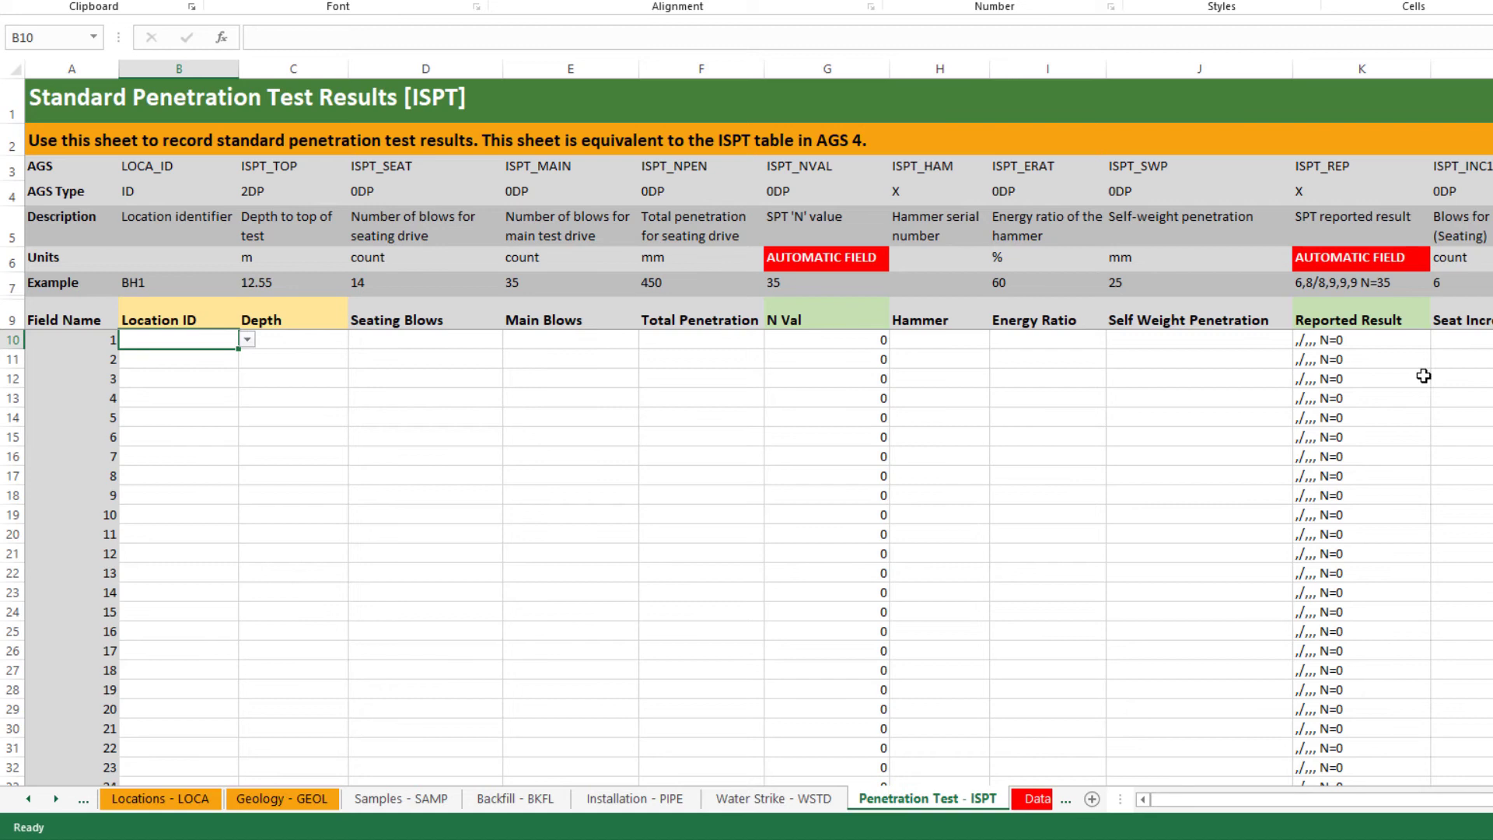
left_click(247, 341)
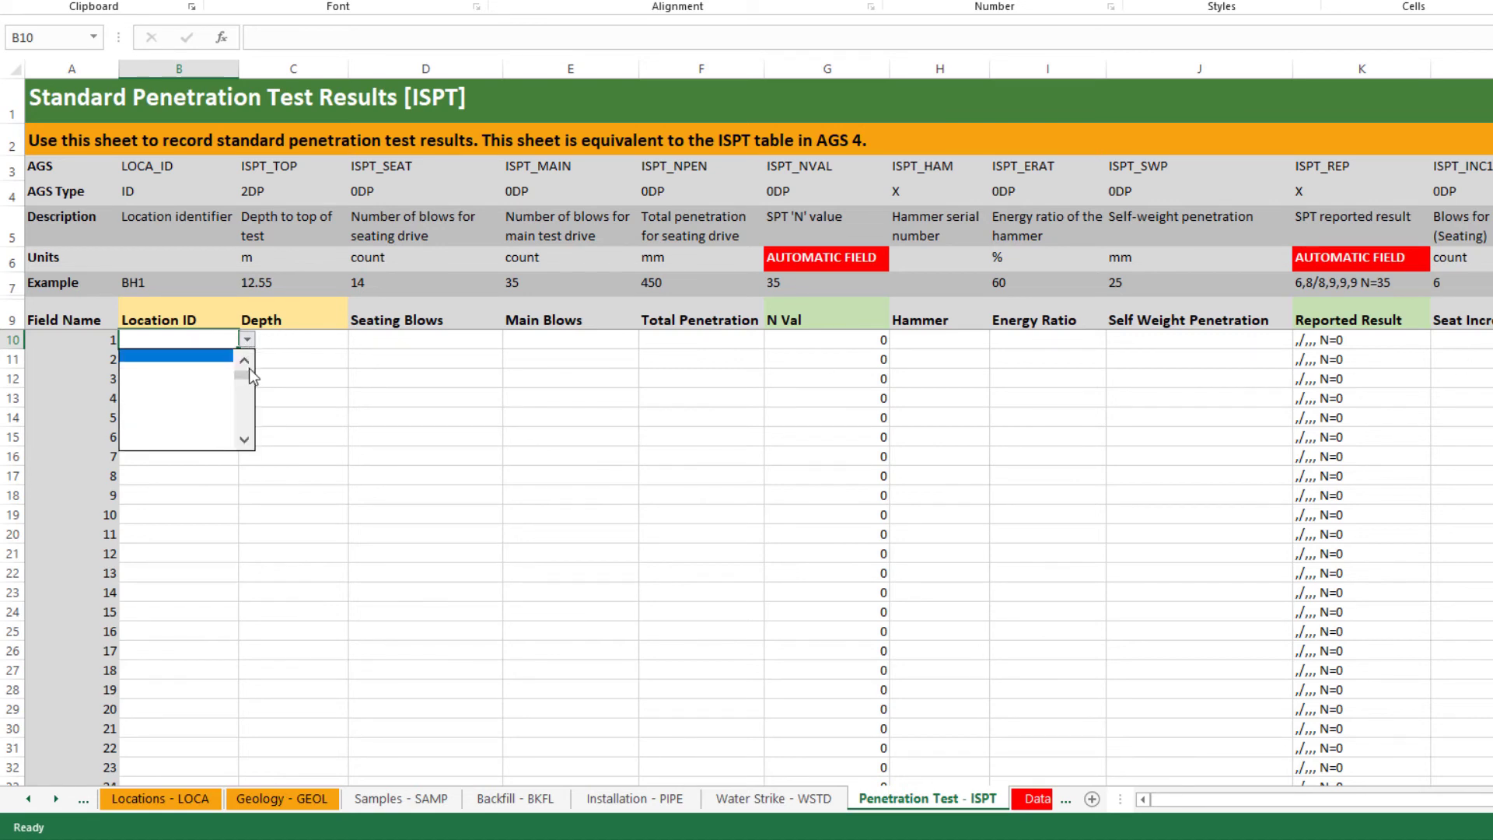
left_click(206, 357)
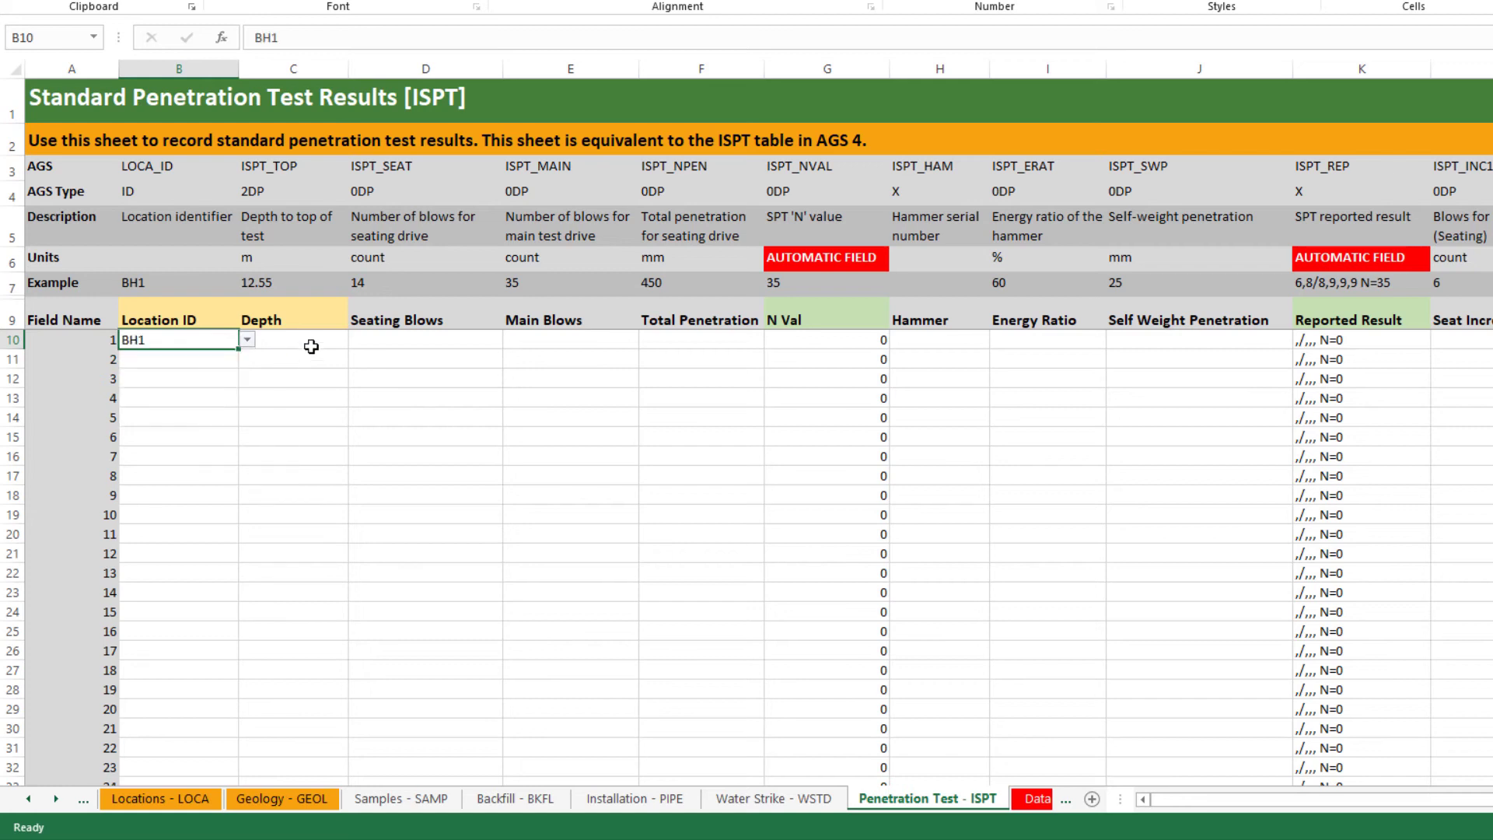
left_click(313, 344)
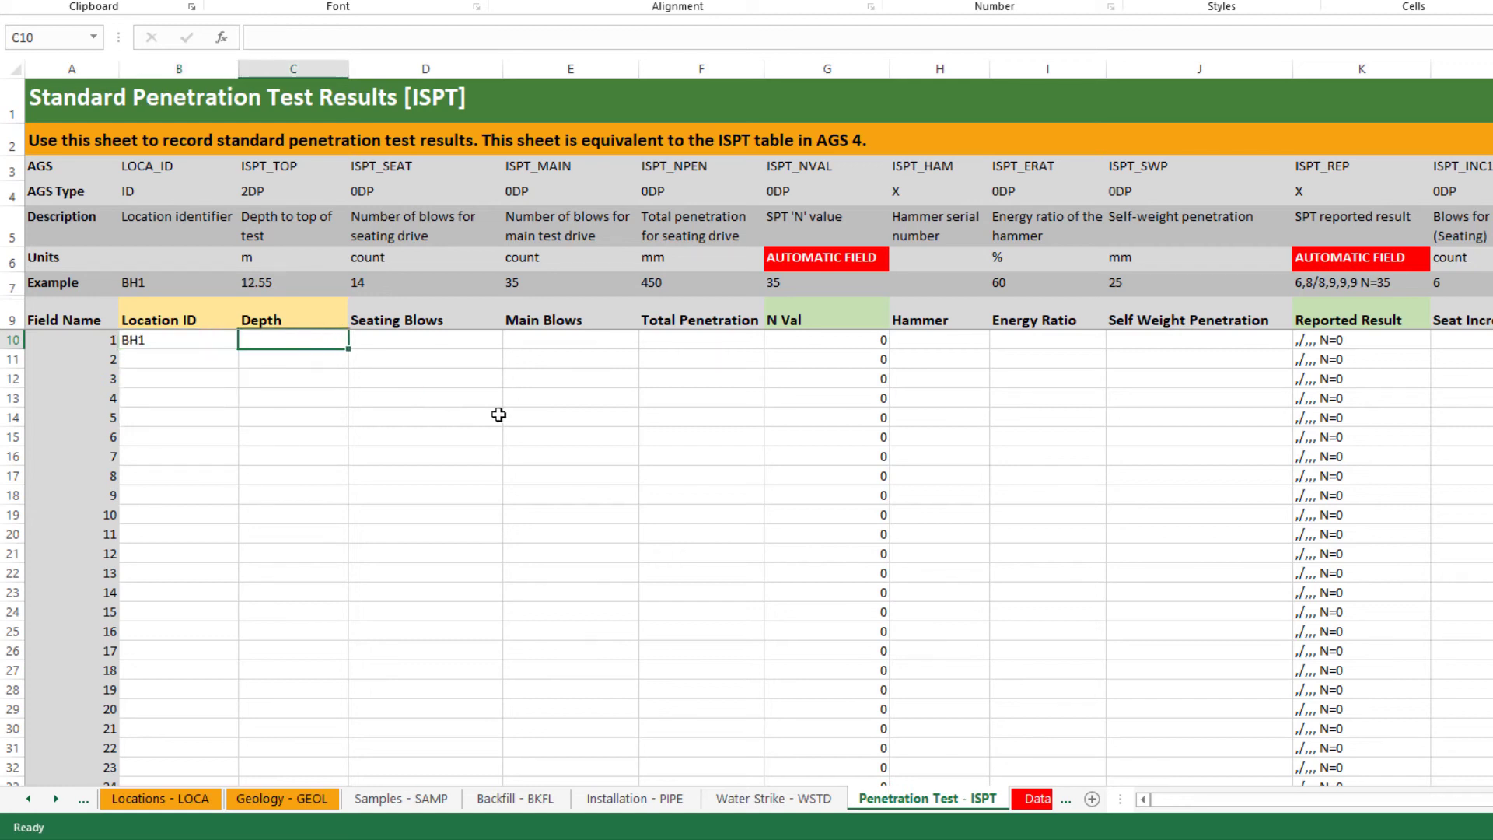
type("2.5")
left_click(447, 342)
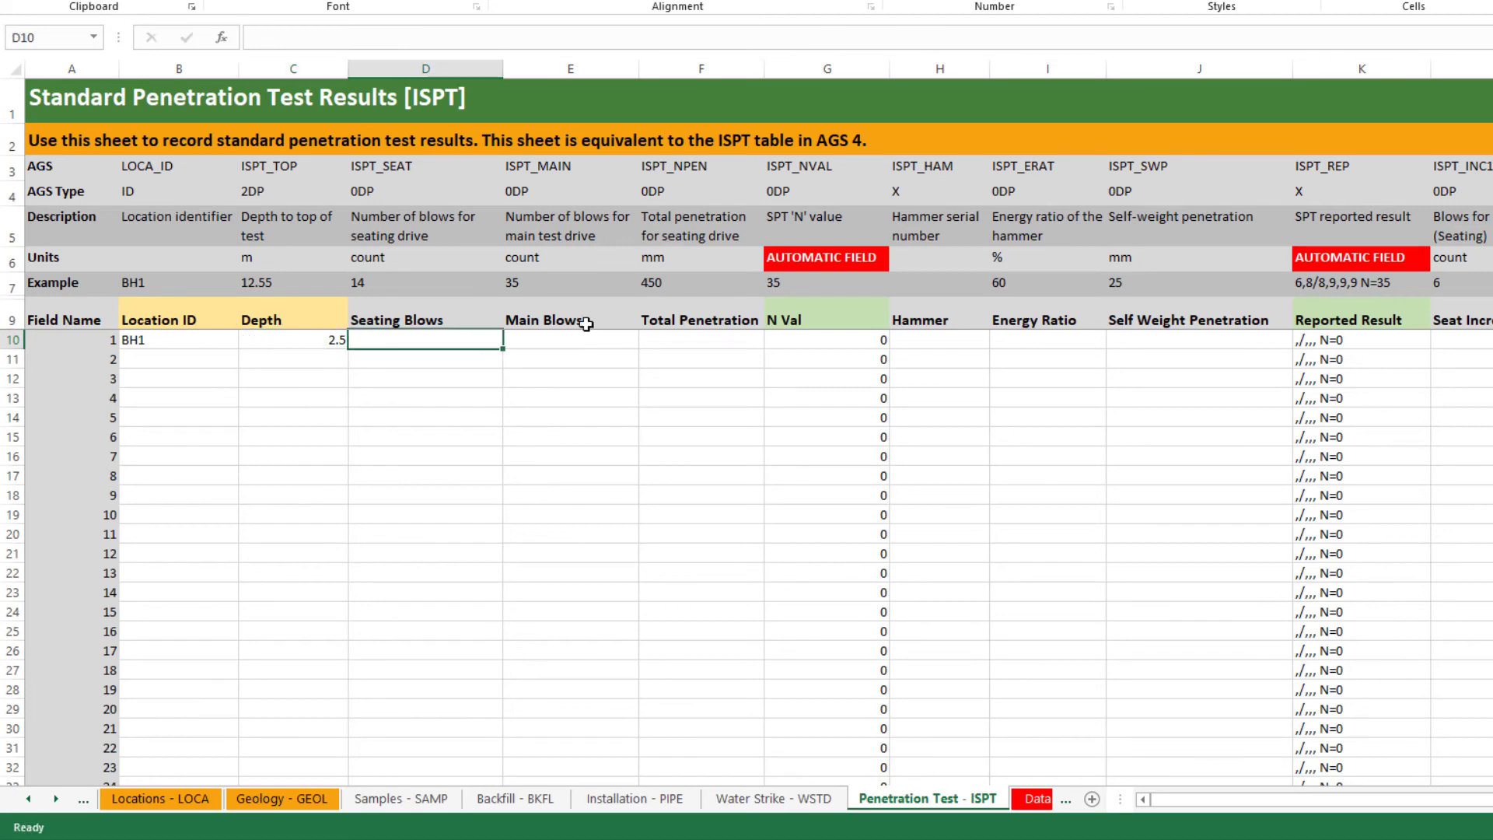
Enter 14 seating blows, 35 main blows, 450 mm total penetration and hammer abc123.
type("14")
left_click(622, 342)
type("35")
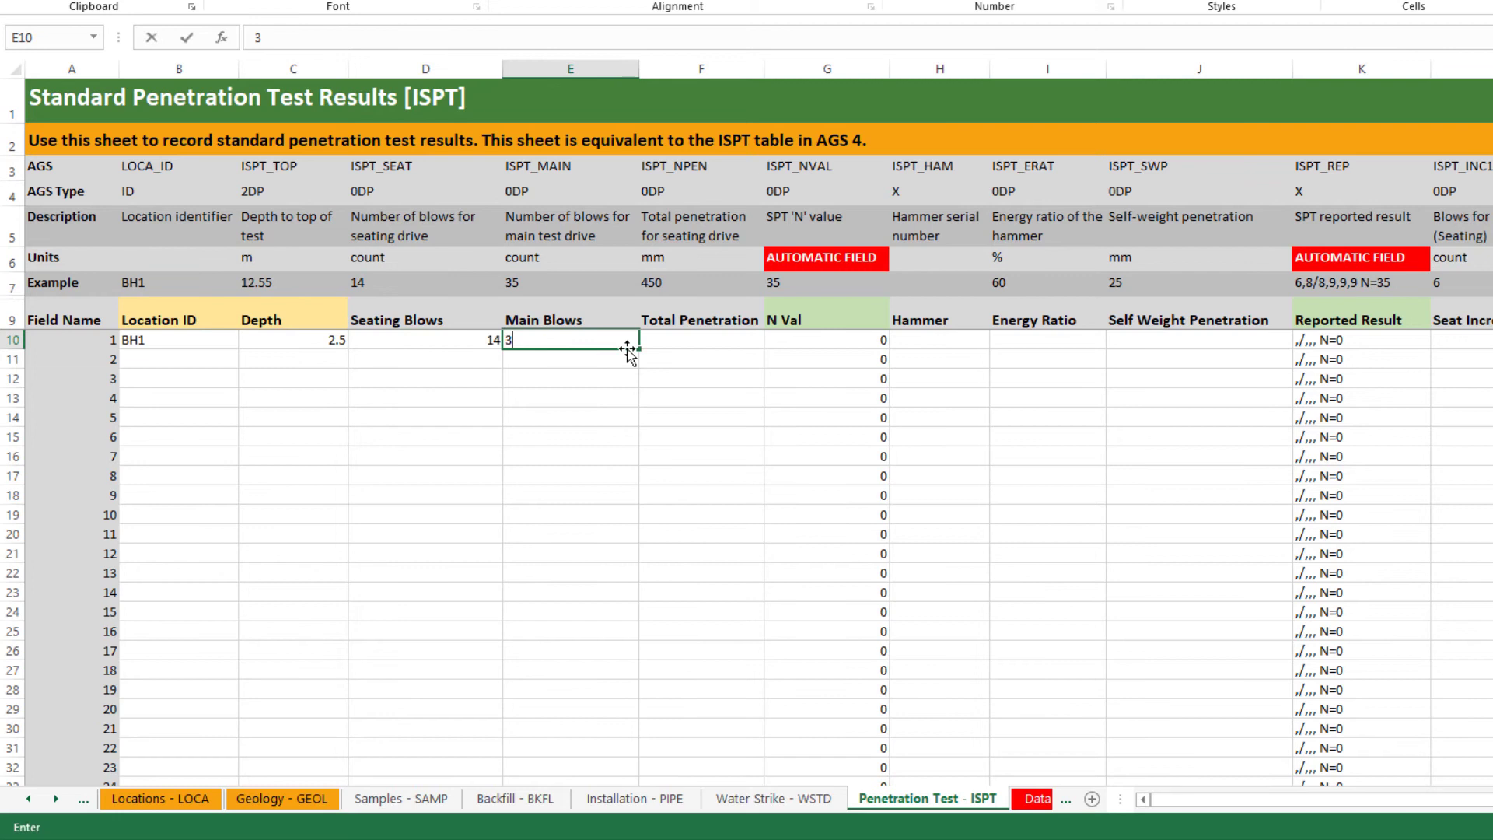
left_click(714, 343)
type("450")
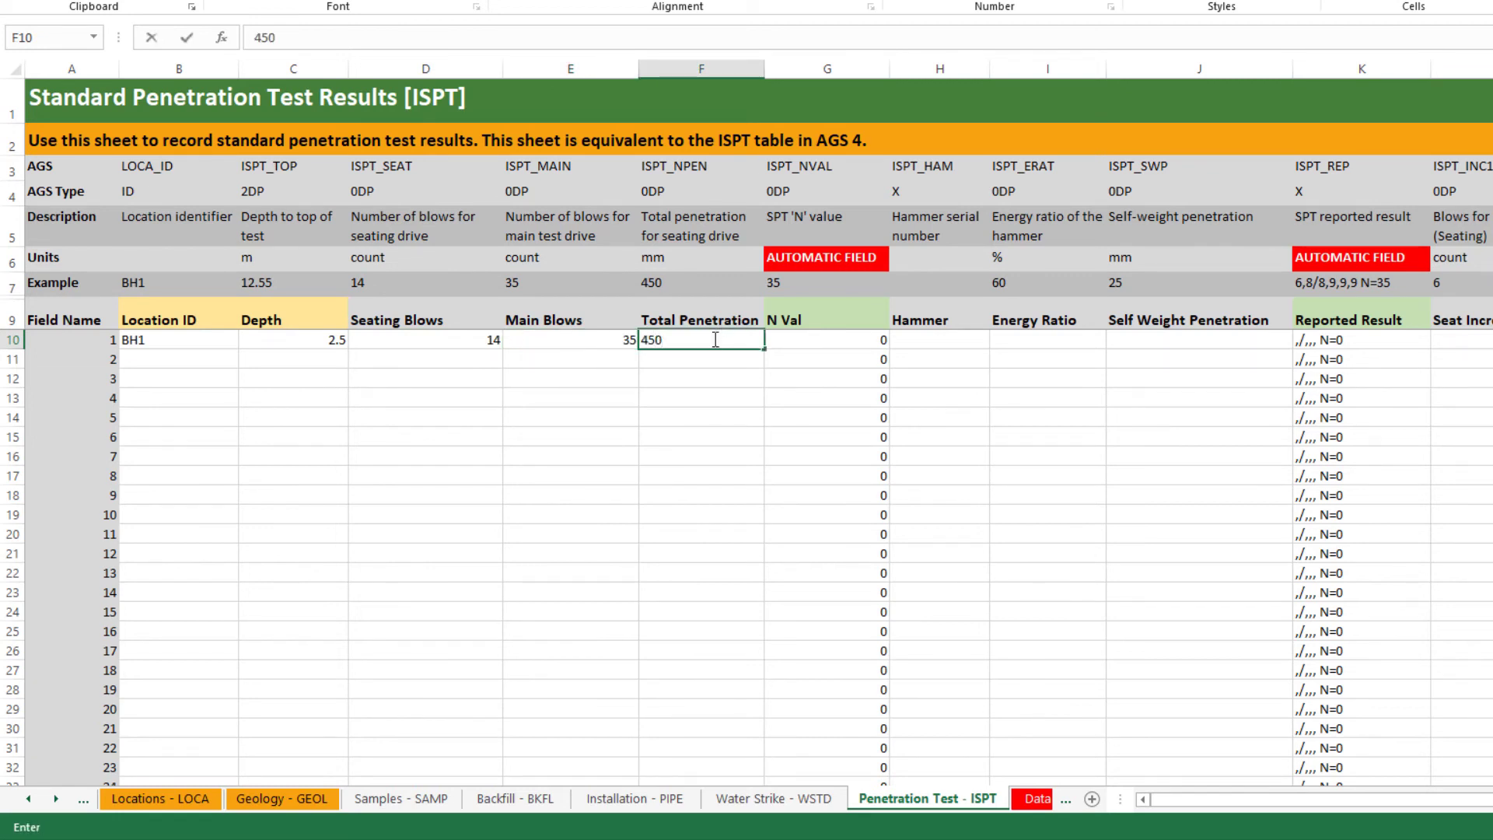
left_click(717, 400)
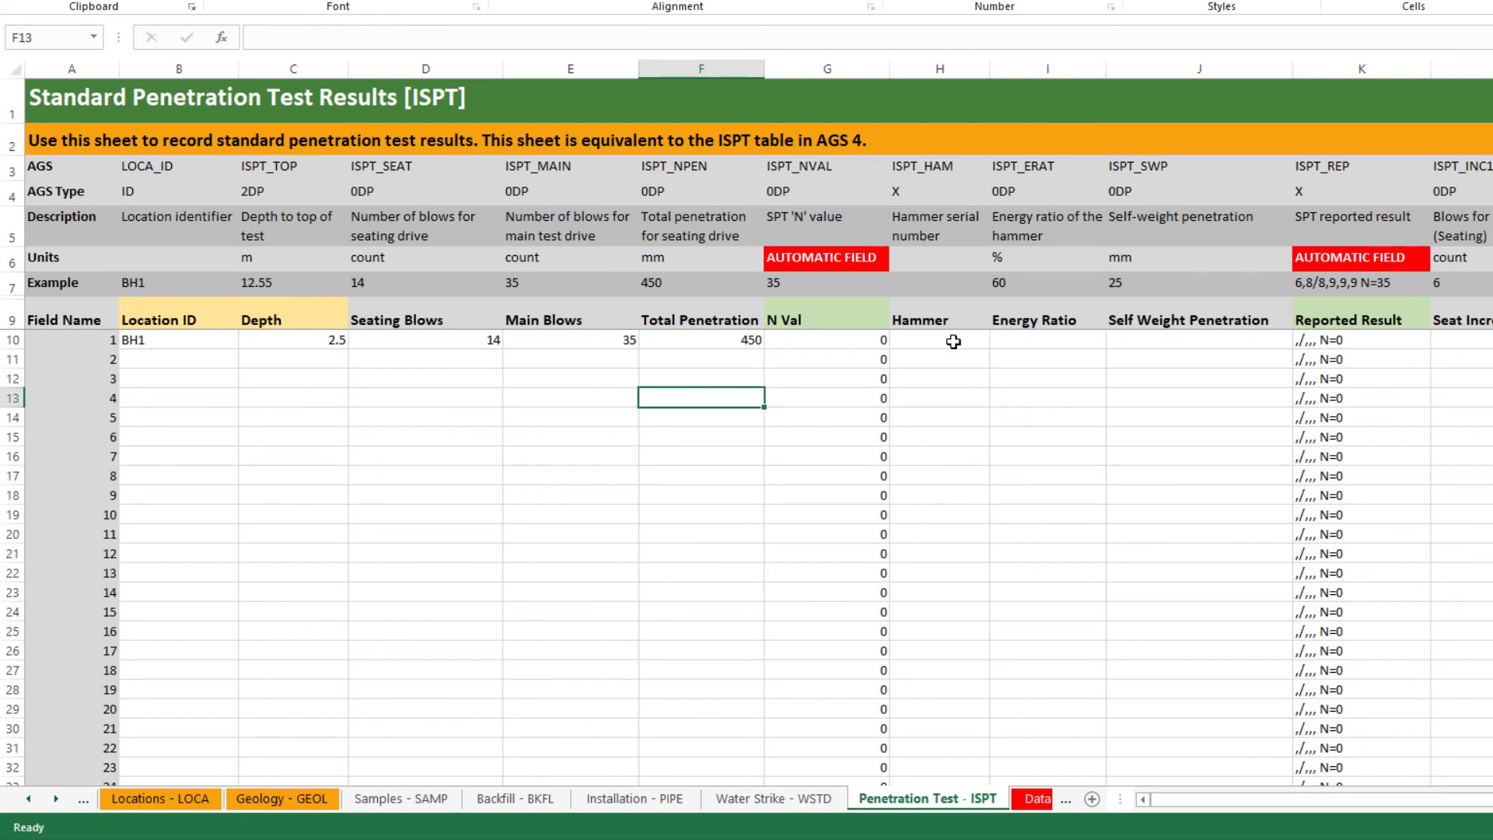
left_click(950, 344)
type("abc123")
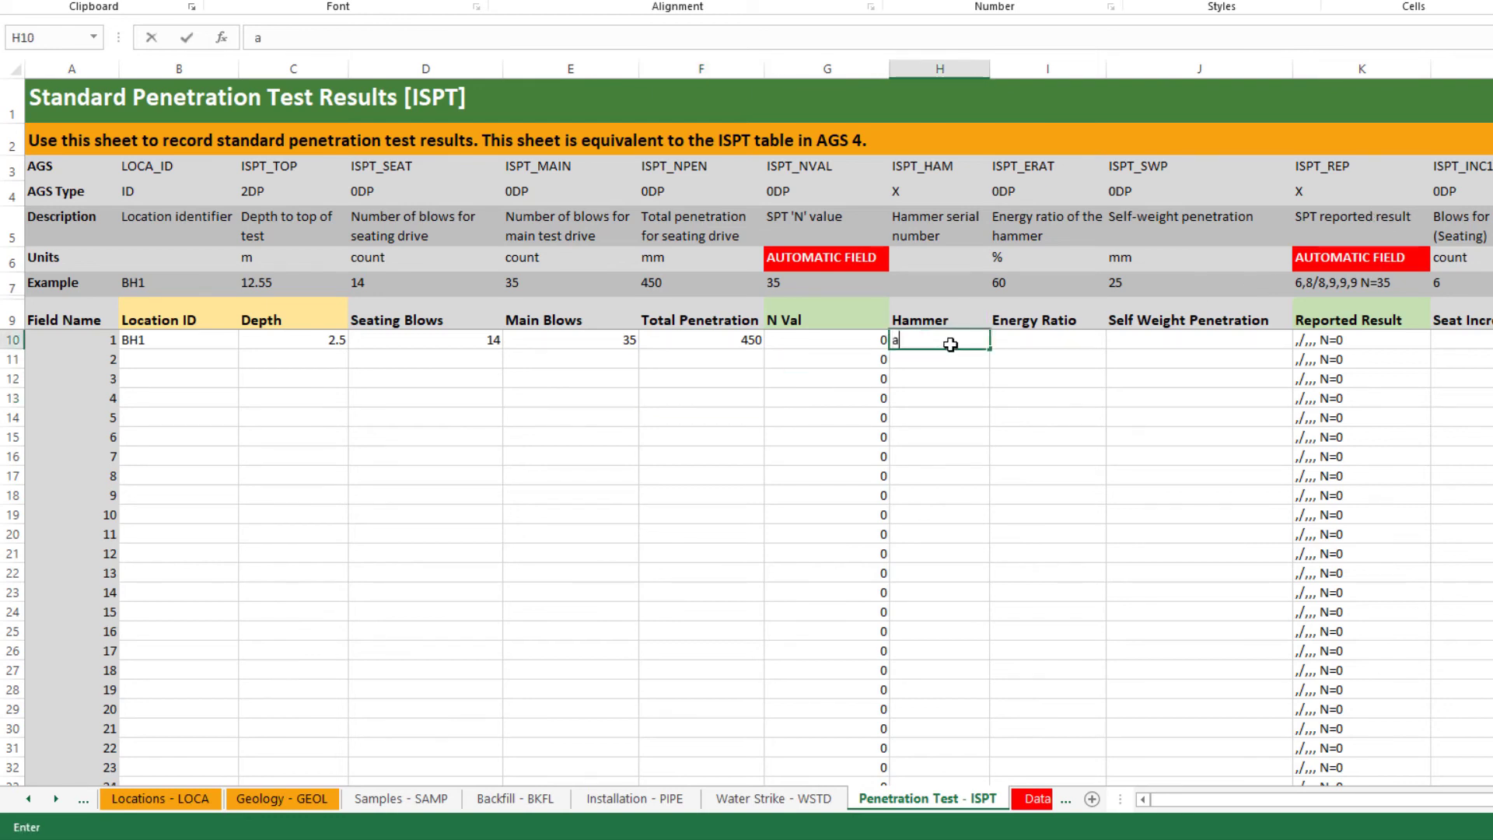
left_click(1064, 352)
Enter seat increments 6 and 8 for BH1's SPT.
left_click_drag(1255, 801, 1485, 809)
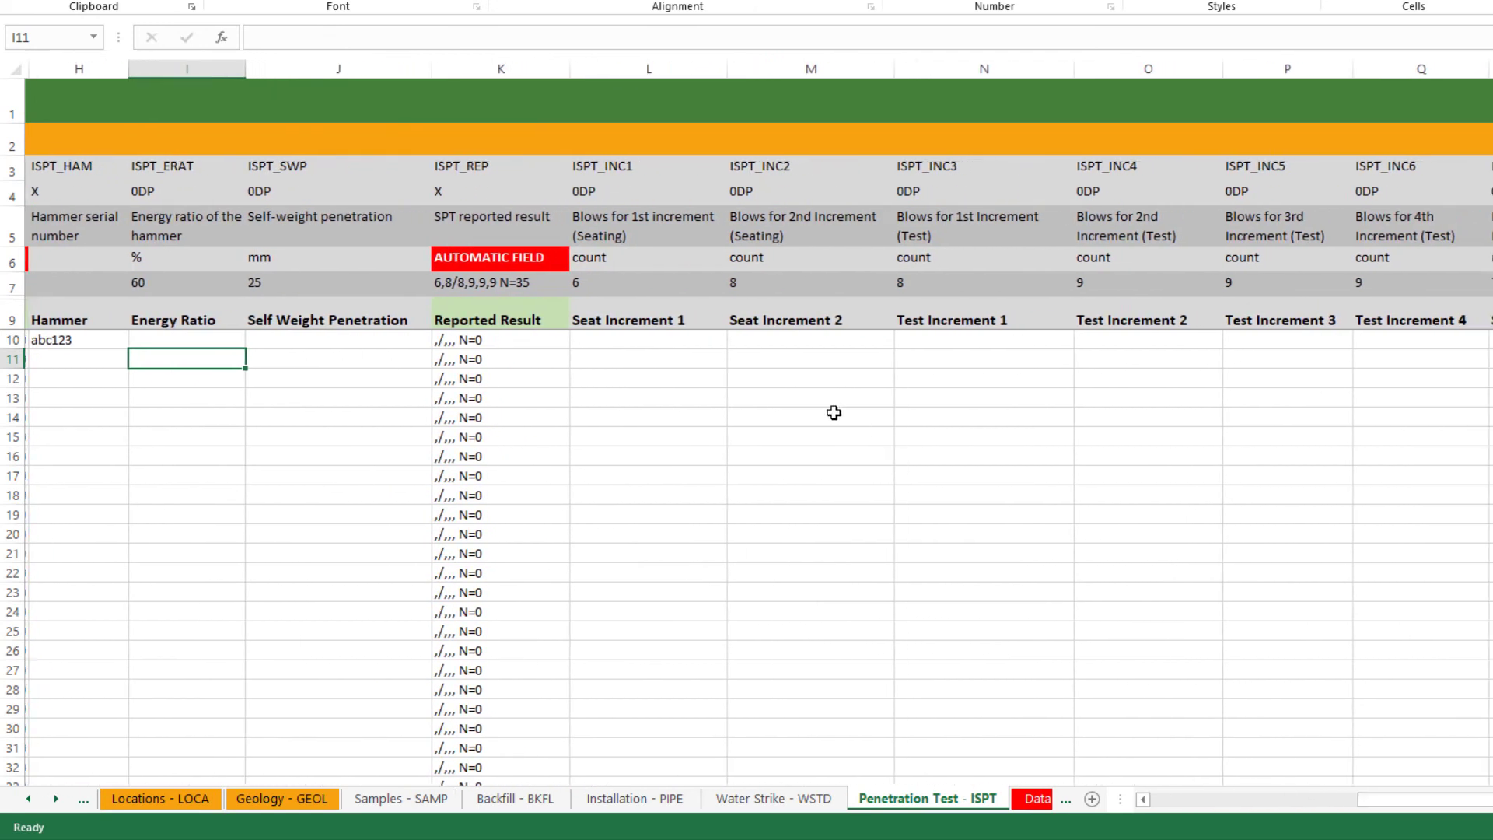
left_click(653, 340)
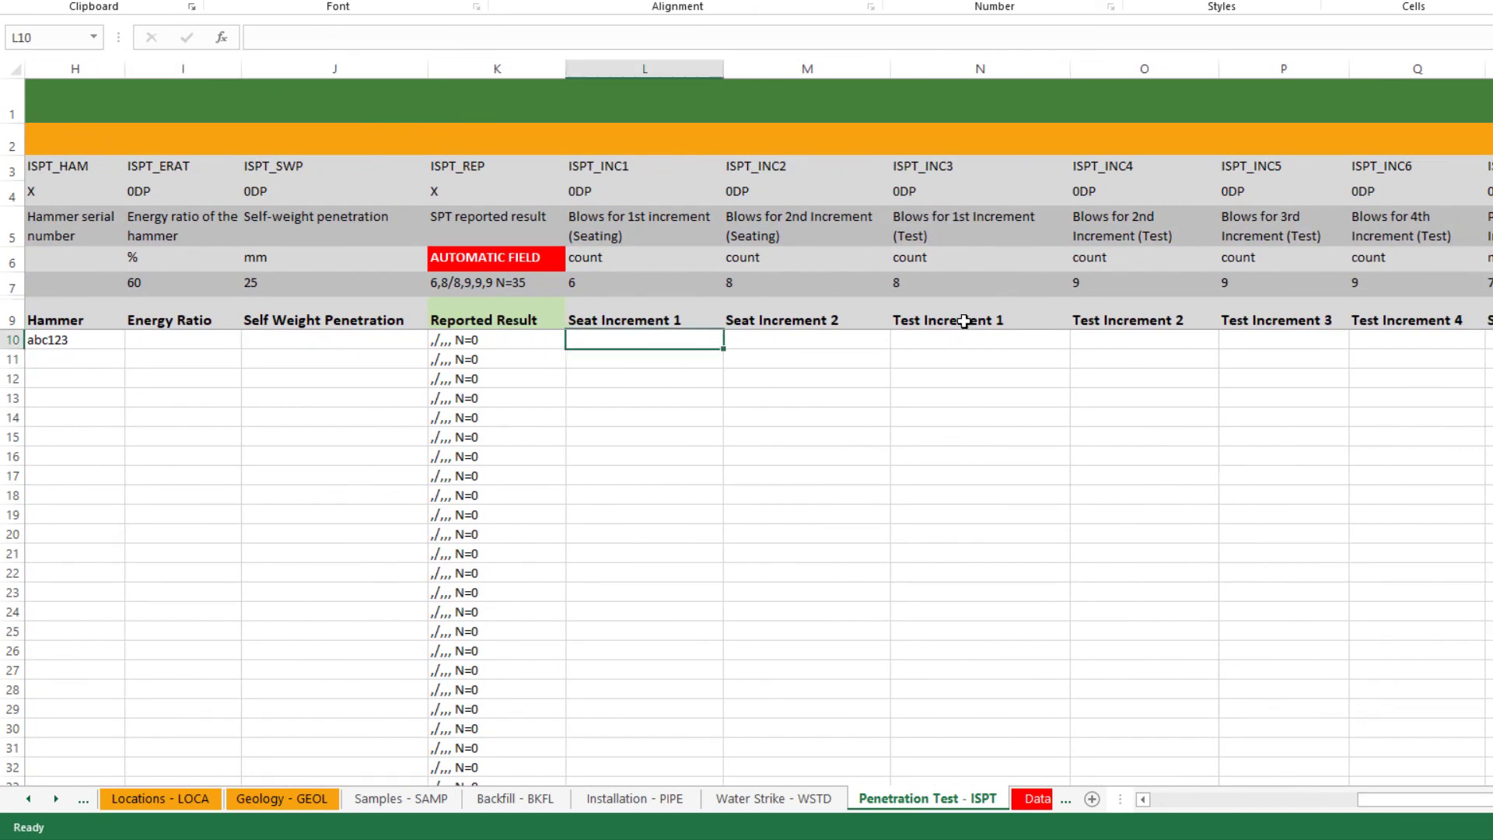
type("6")
left_click(800, 345)
type("8")
Enter the test increment blows 8, 9, 9, 9 so the result reads N=35.
left_click(978, 340)
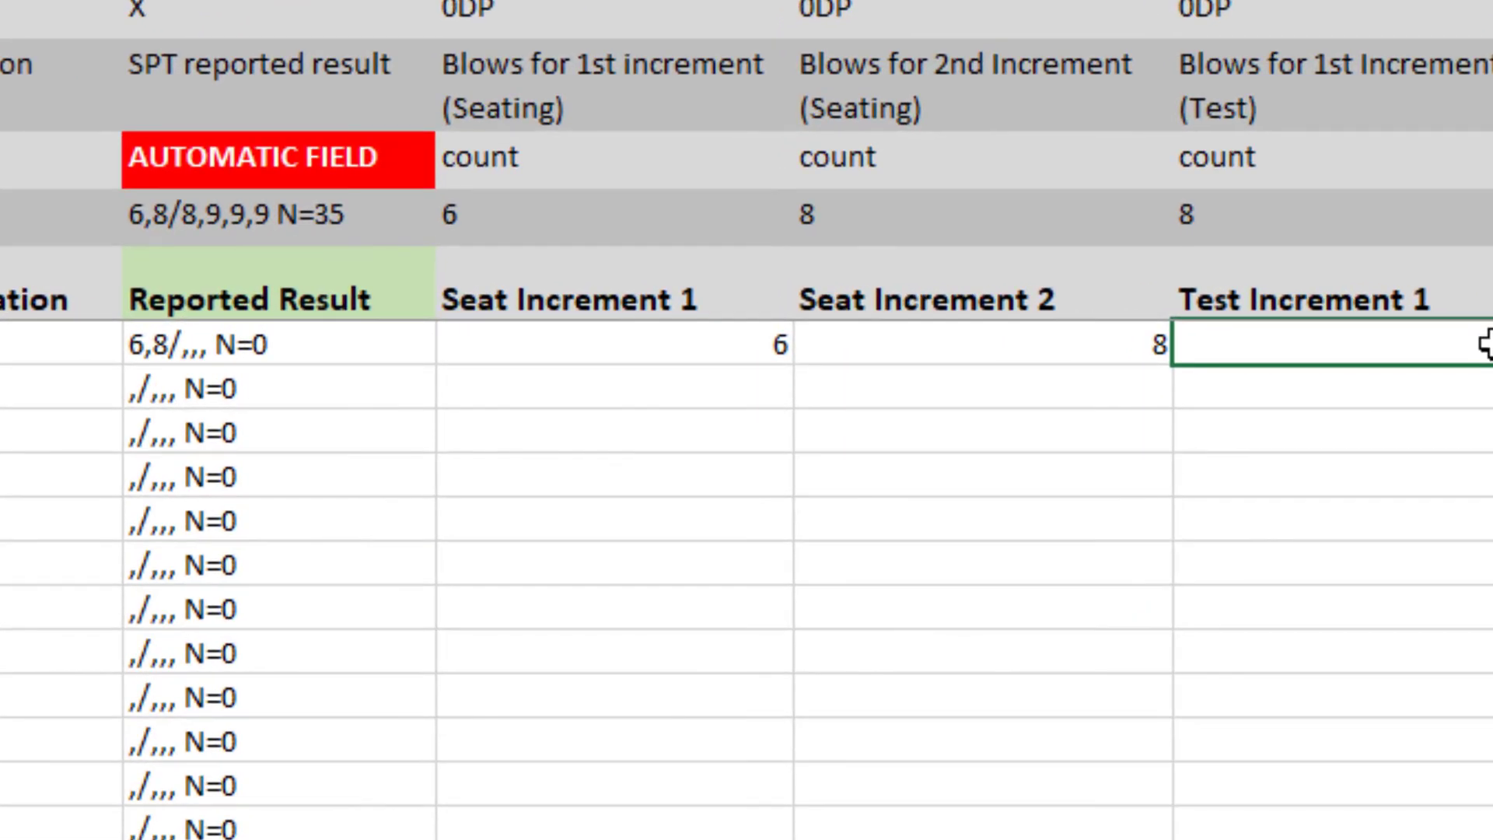
type("8")
key("Tab")
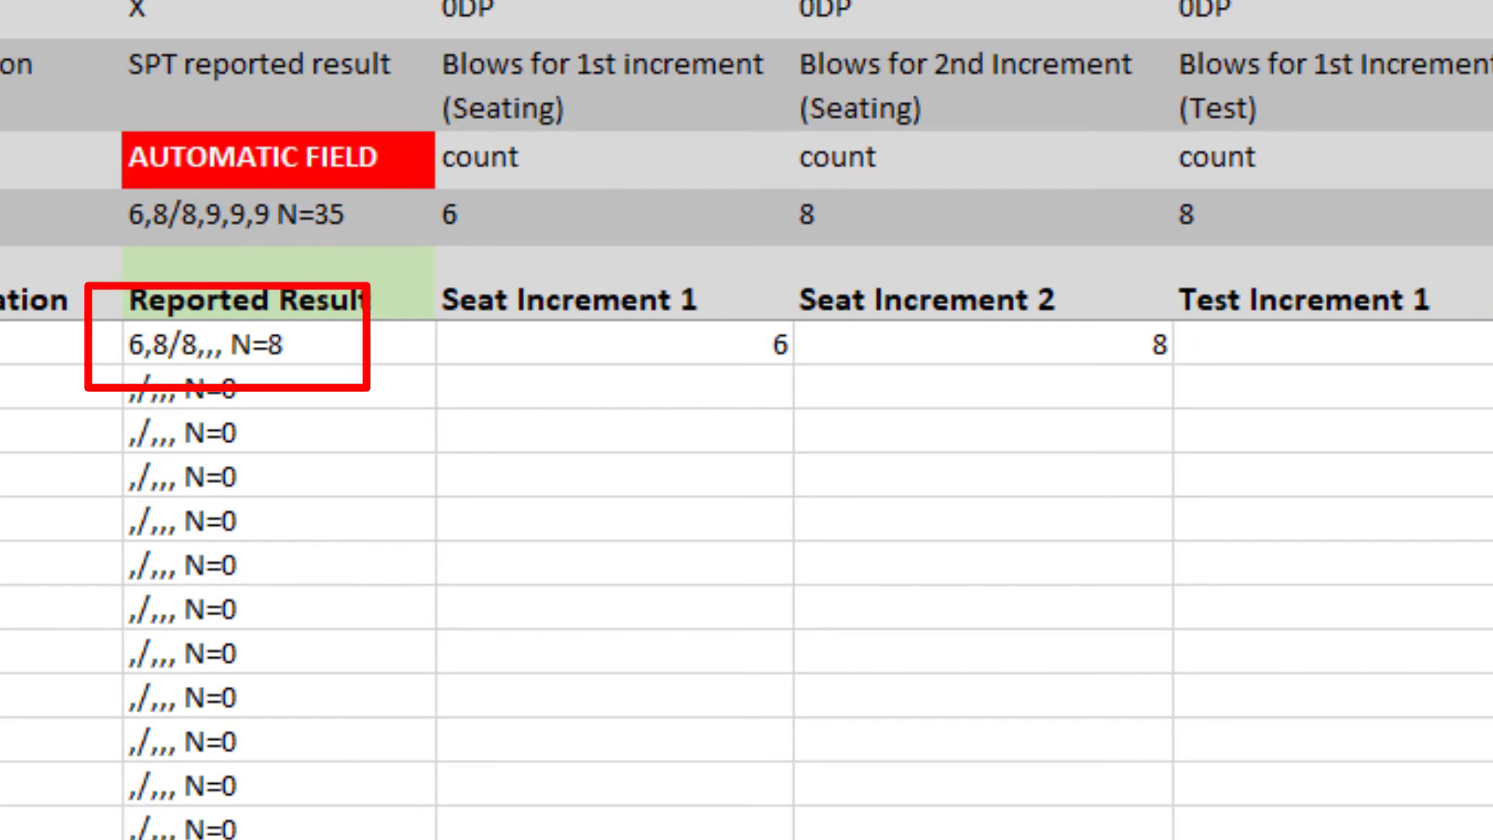
type("9")
key("Tab")
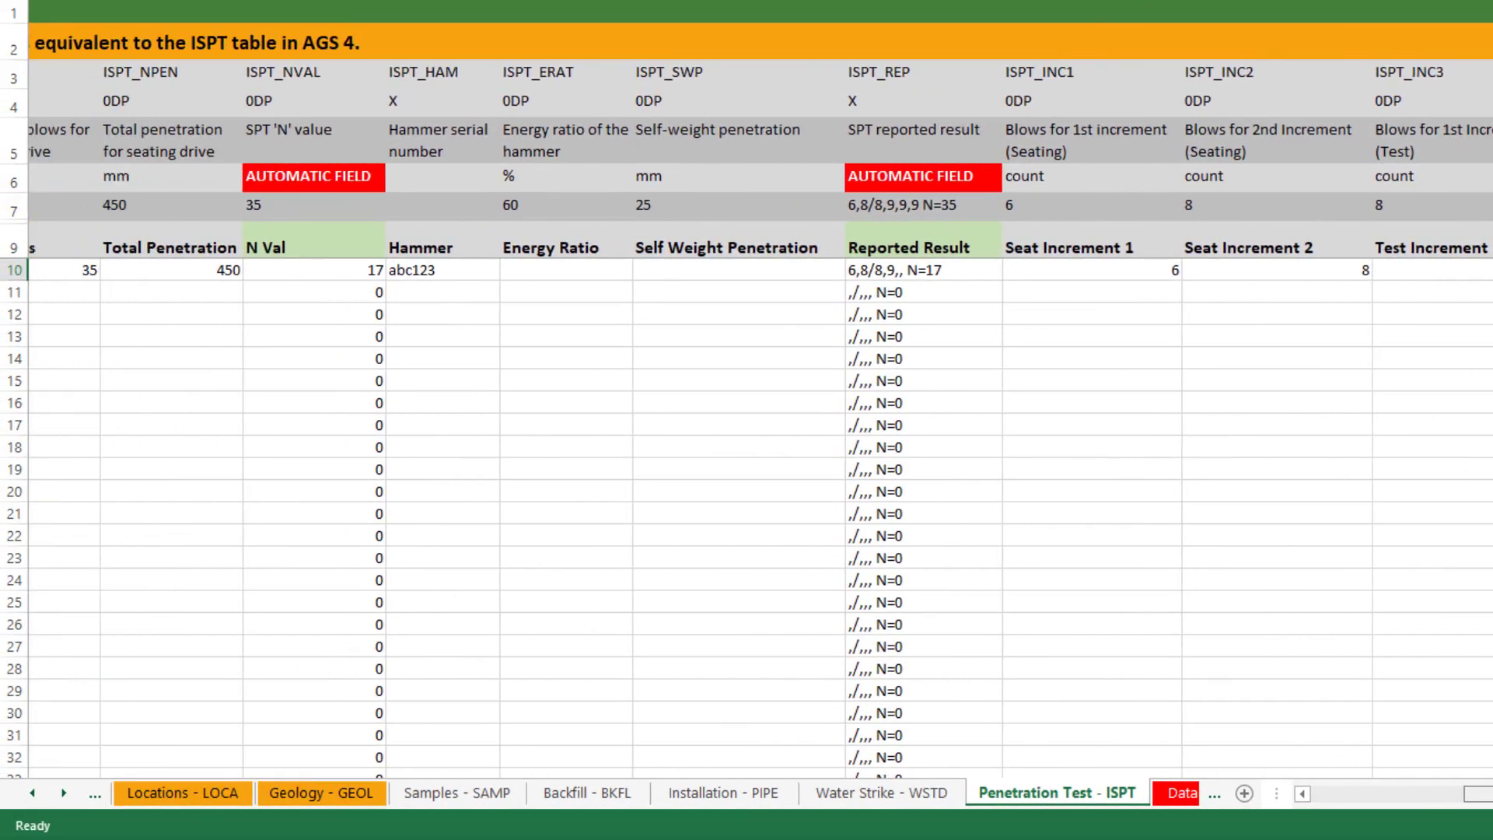
scroll(417, 263, "left", 3)
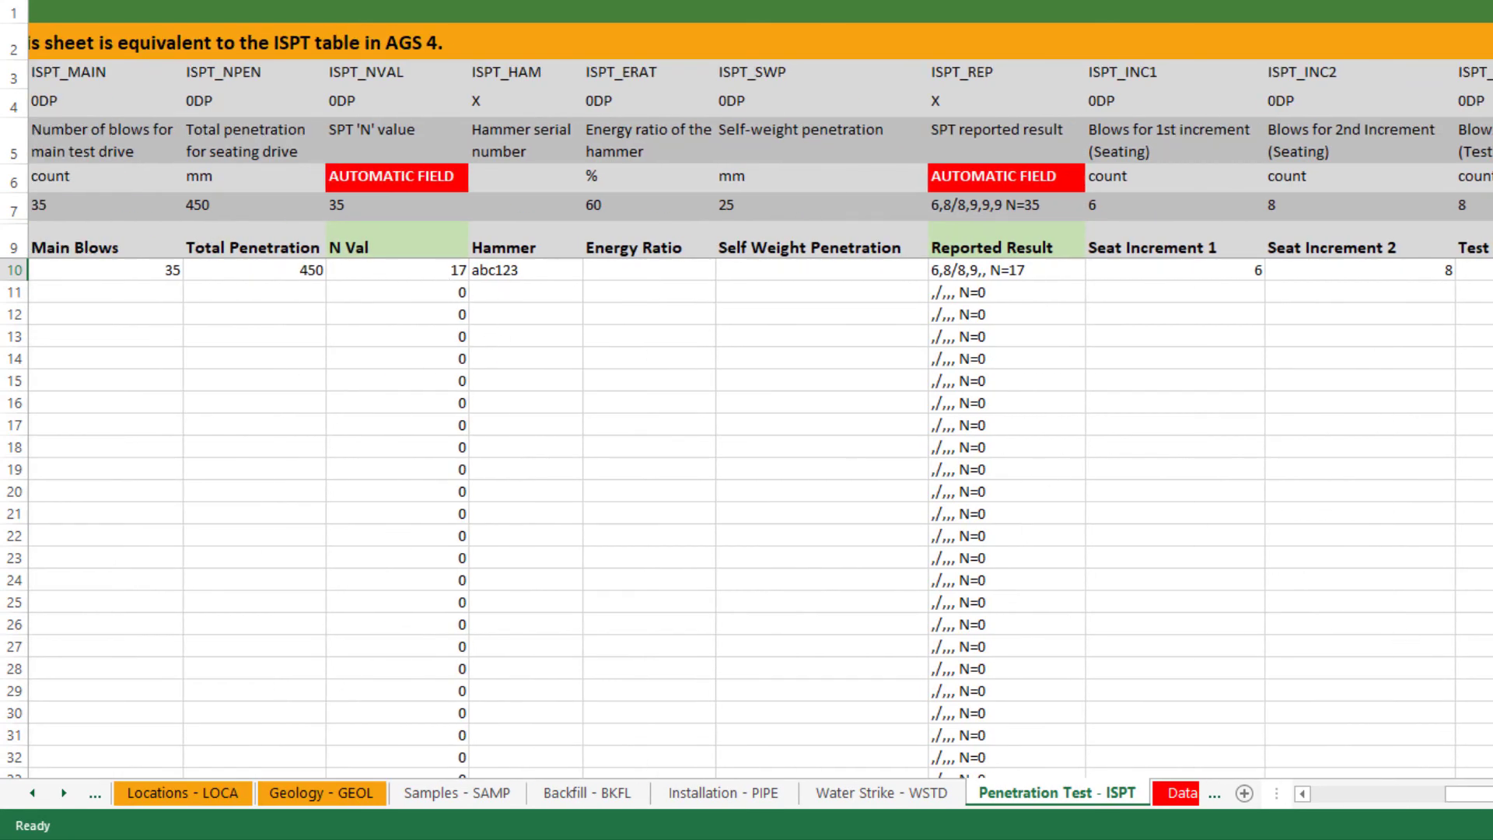
type("9")
key("Tab")
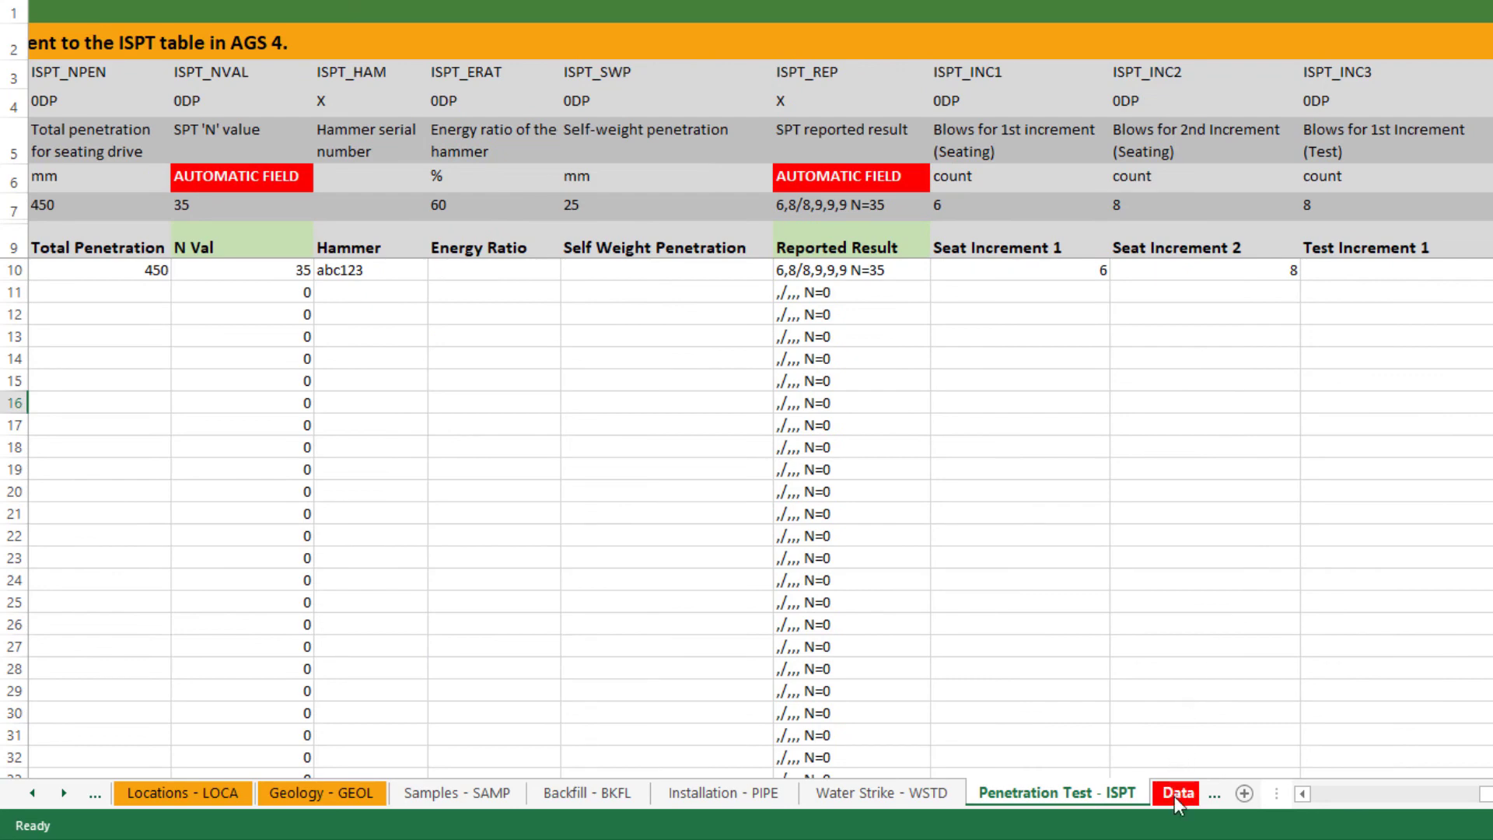
Open the Data Validation Lists sheet and scroll through the Geology Legend Codes list.
left_click(1173, 792)
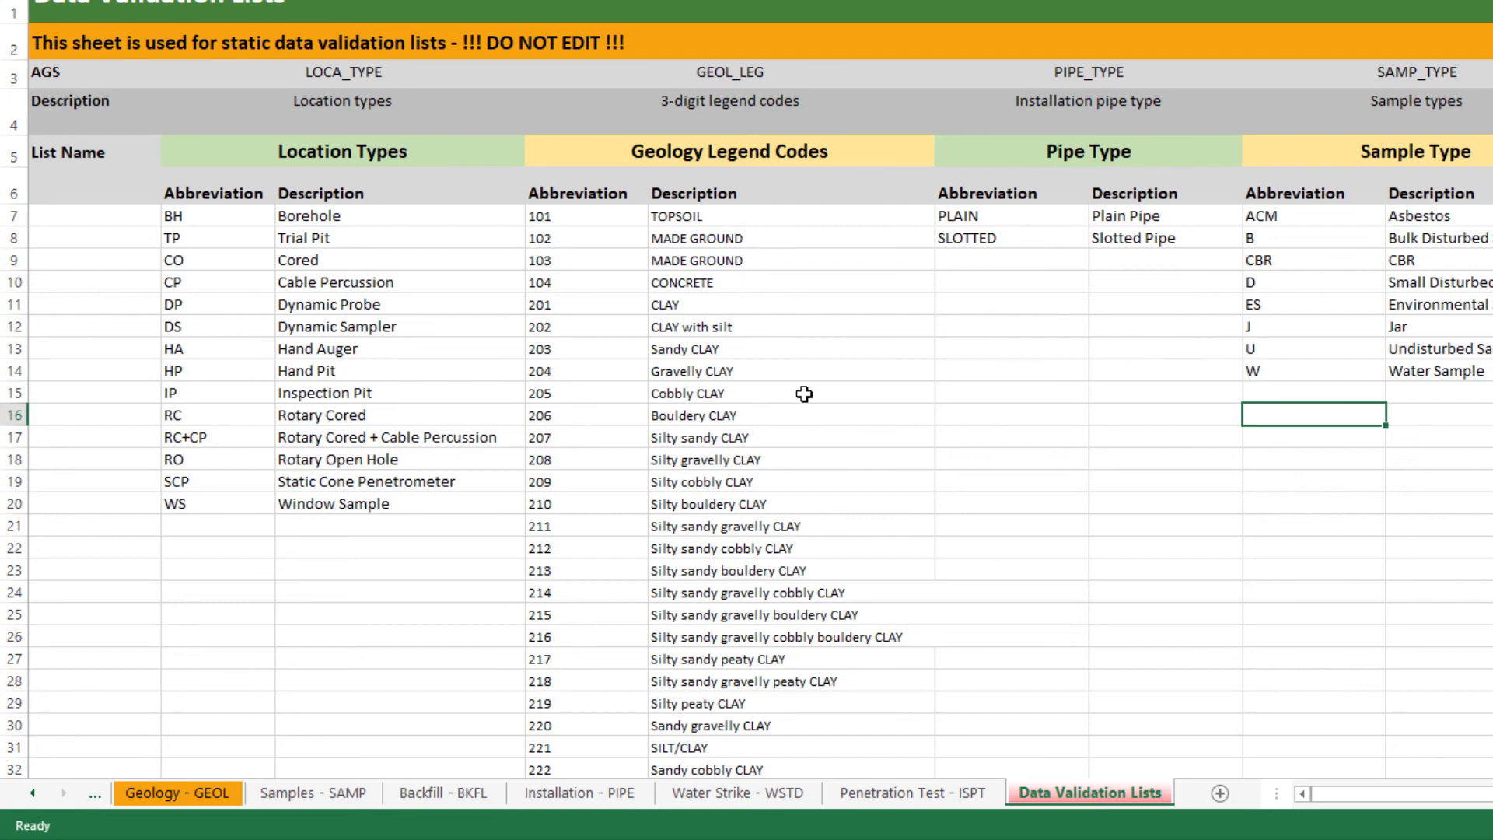
scroll(849, 350, "down", 2)
scroll(849, 350, "down", 14)
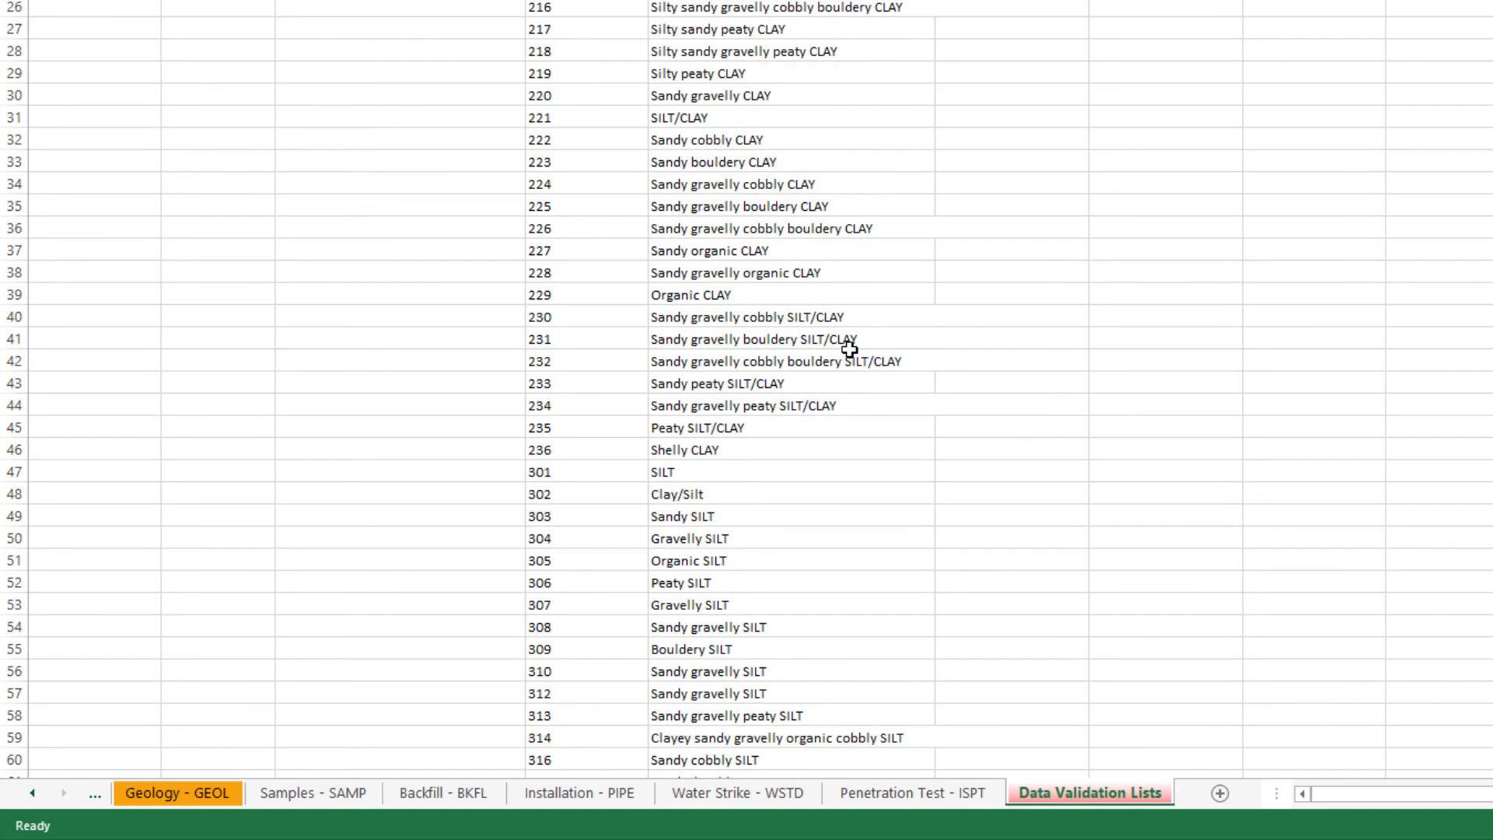
scroll(849, 350, "down", 9)
scroll(850, 350, "up", 20)
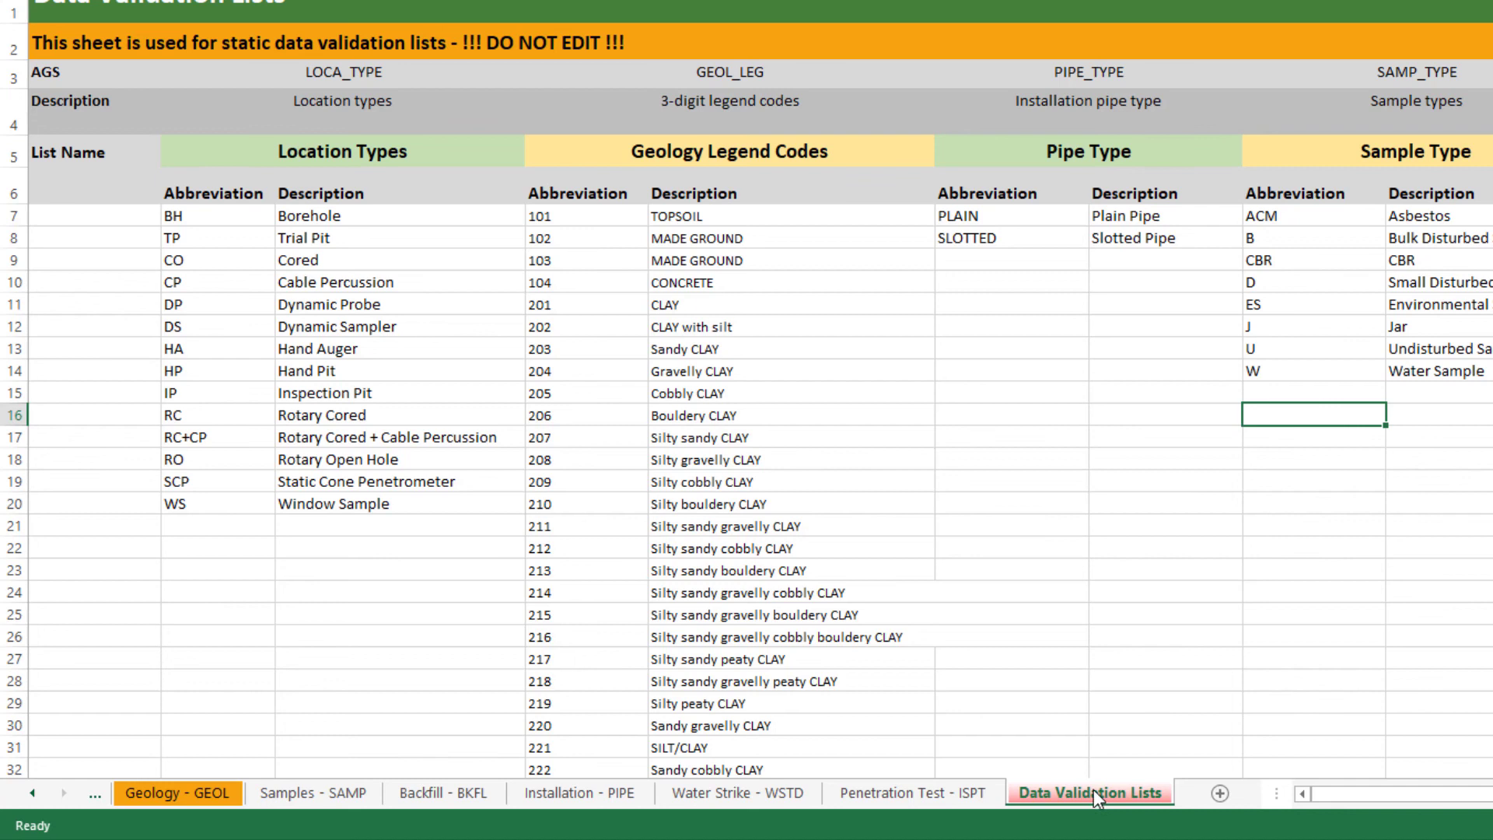
right_click(1072, 792)
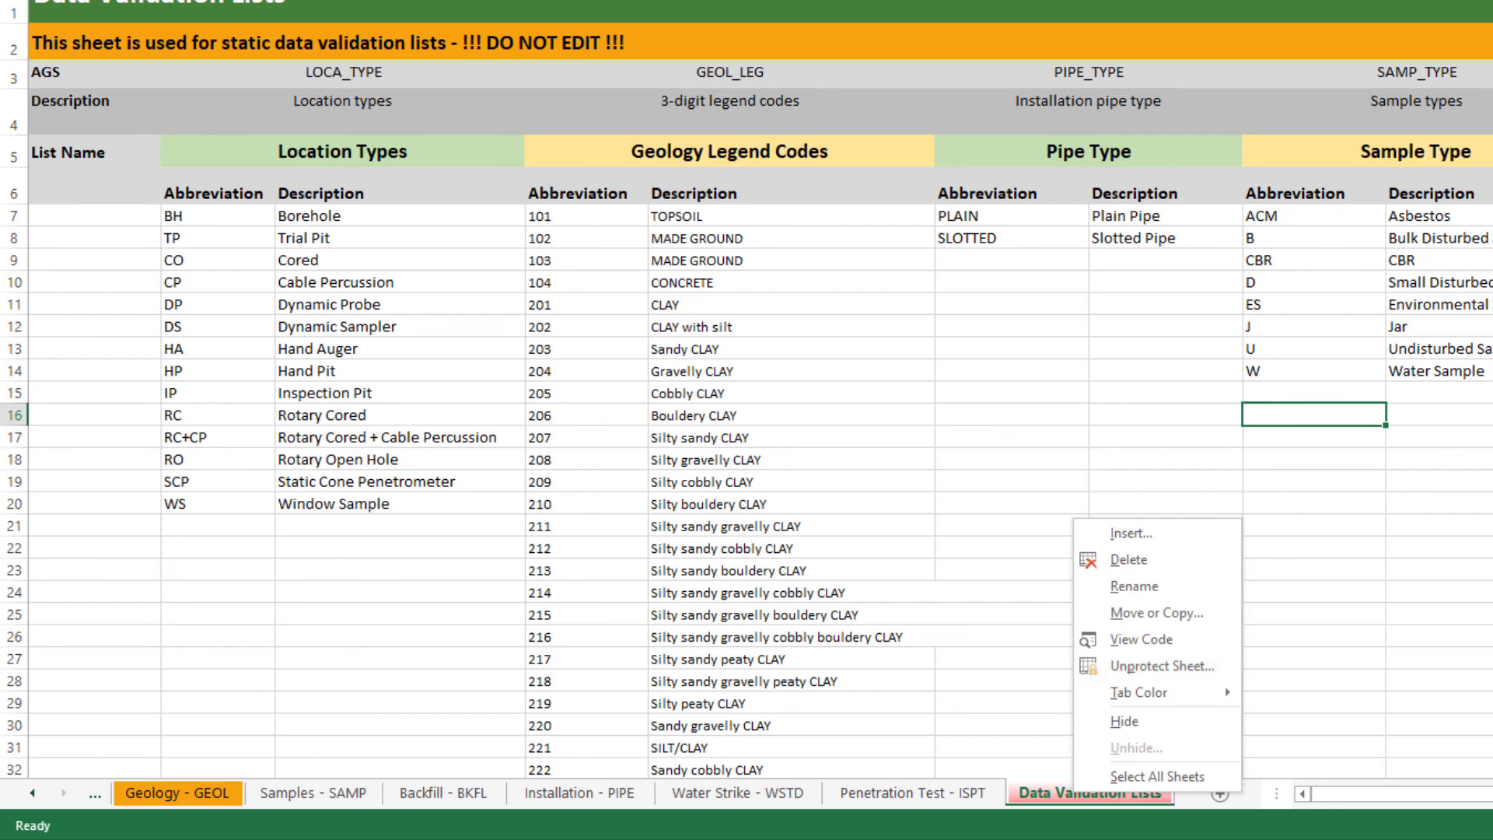
key("Escape")
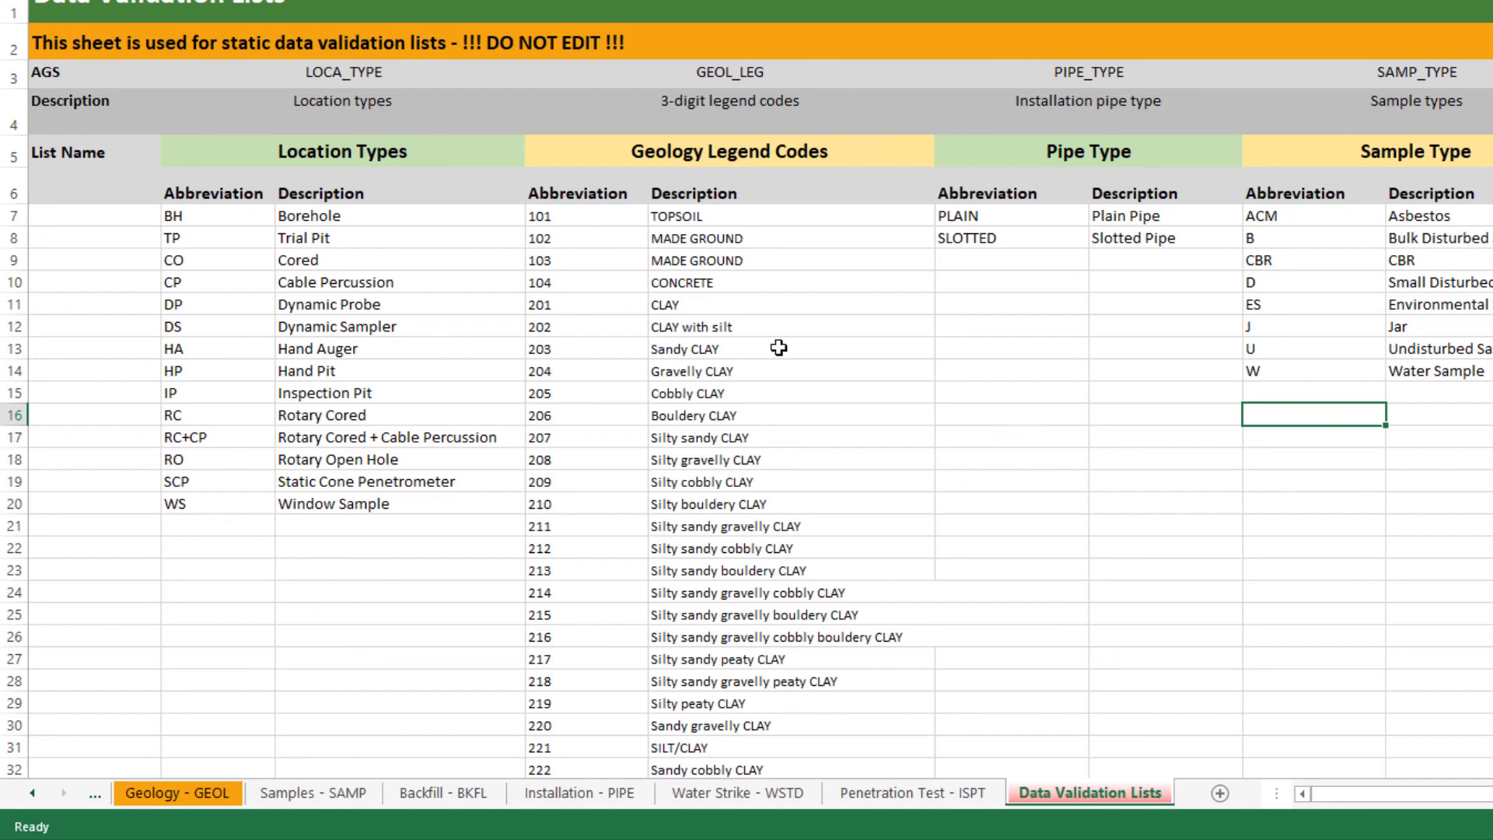